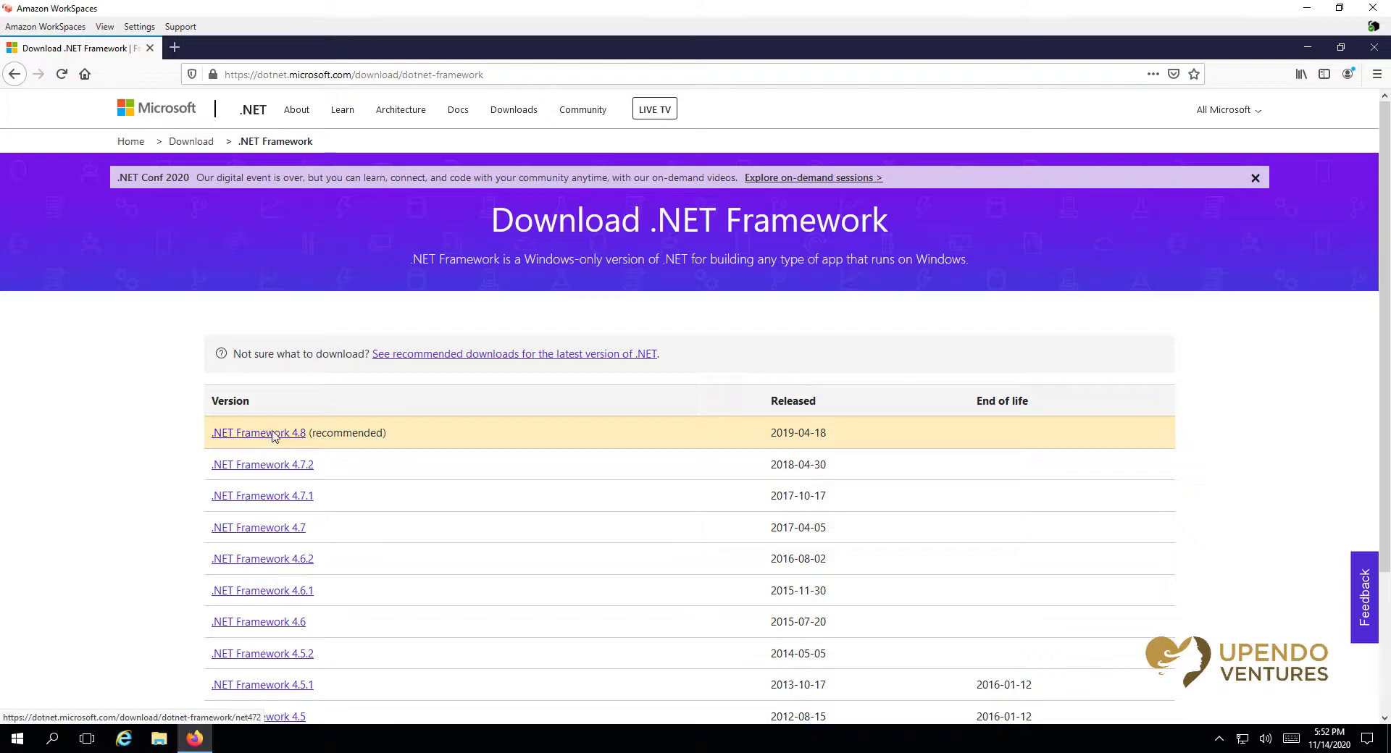
# - Download the .NET Framework 4.8 Runtime web installer and save the ndp48-web.exe file
pyautogui.click(272, 441)
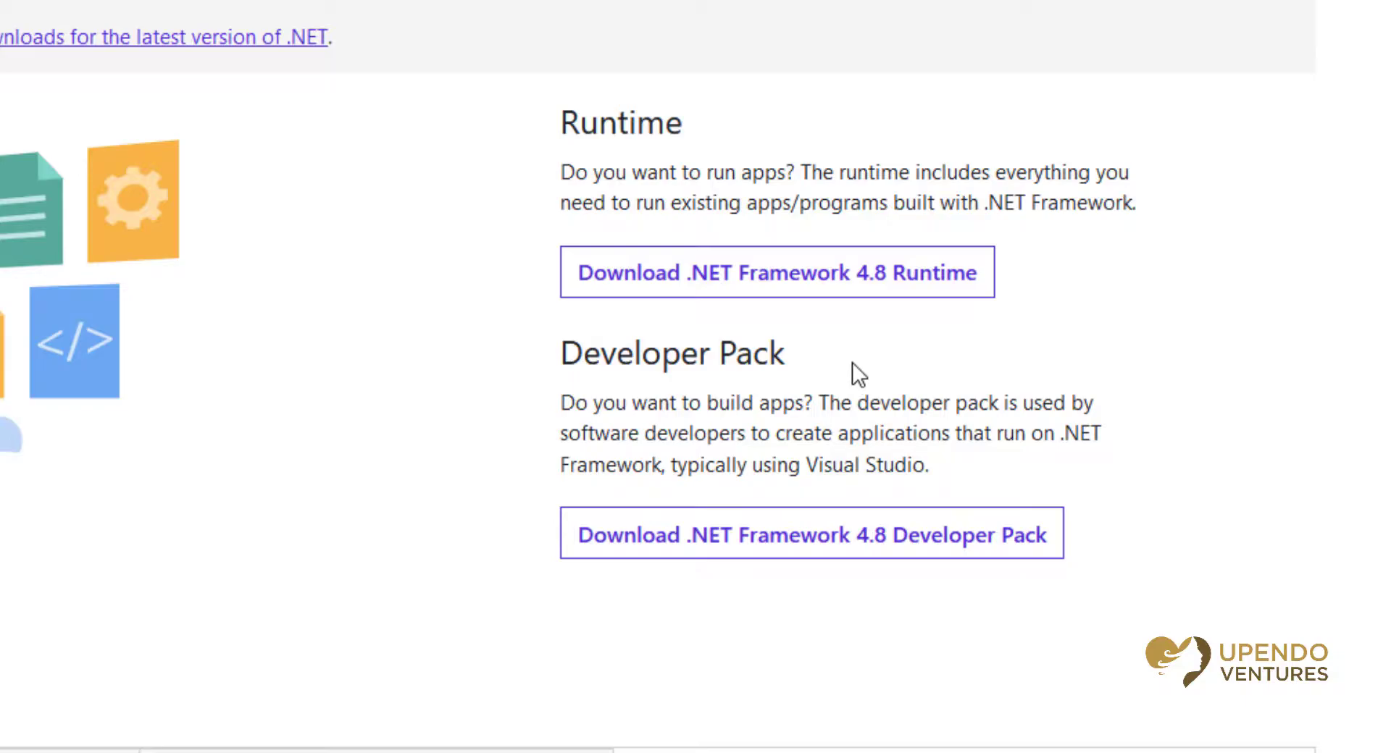
pyautogui.click(797, 287)
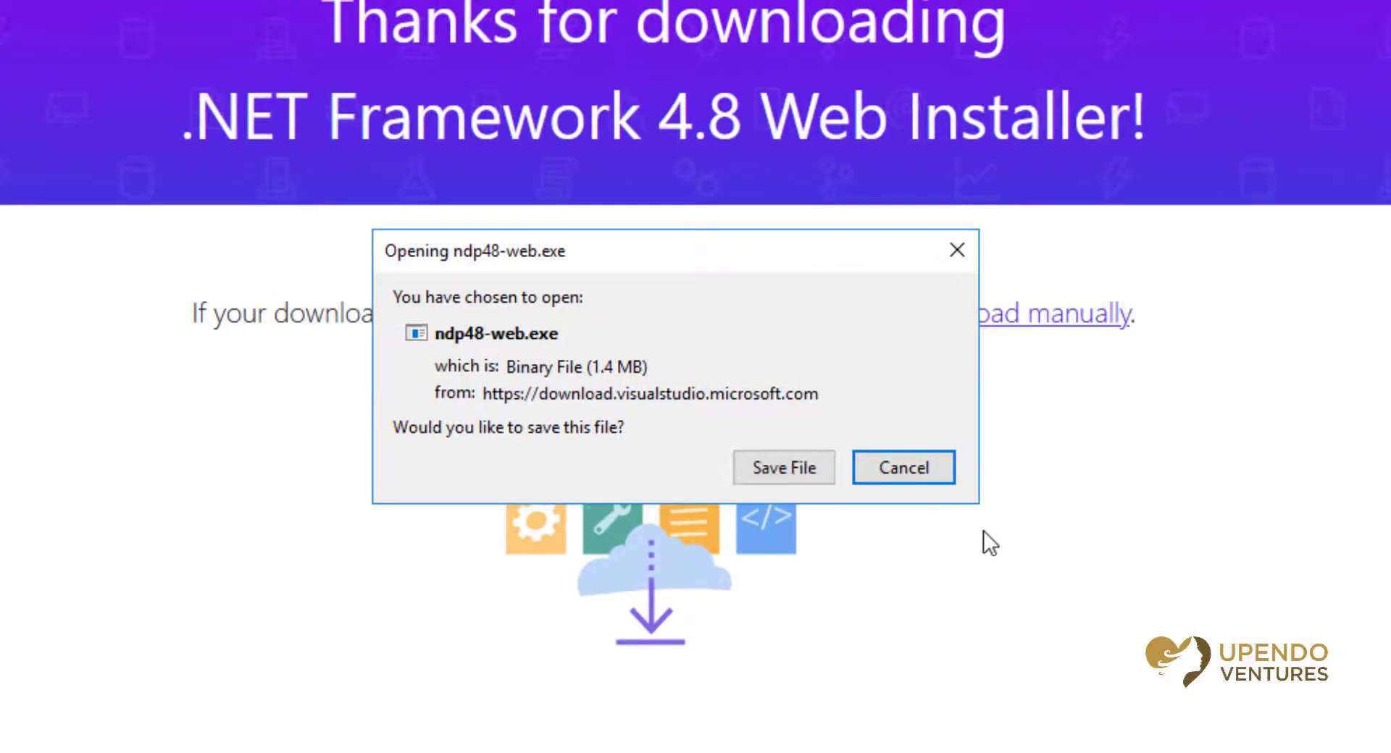
pyautogui.click(808, 467)
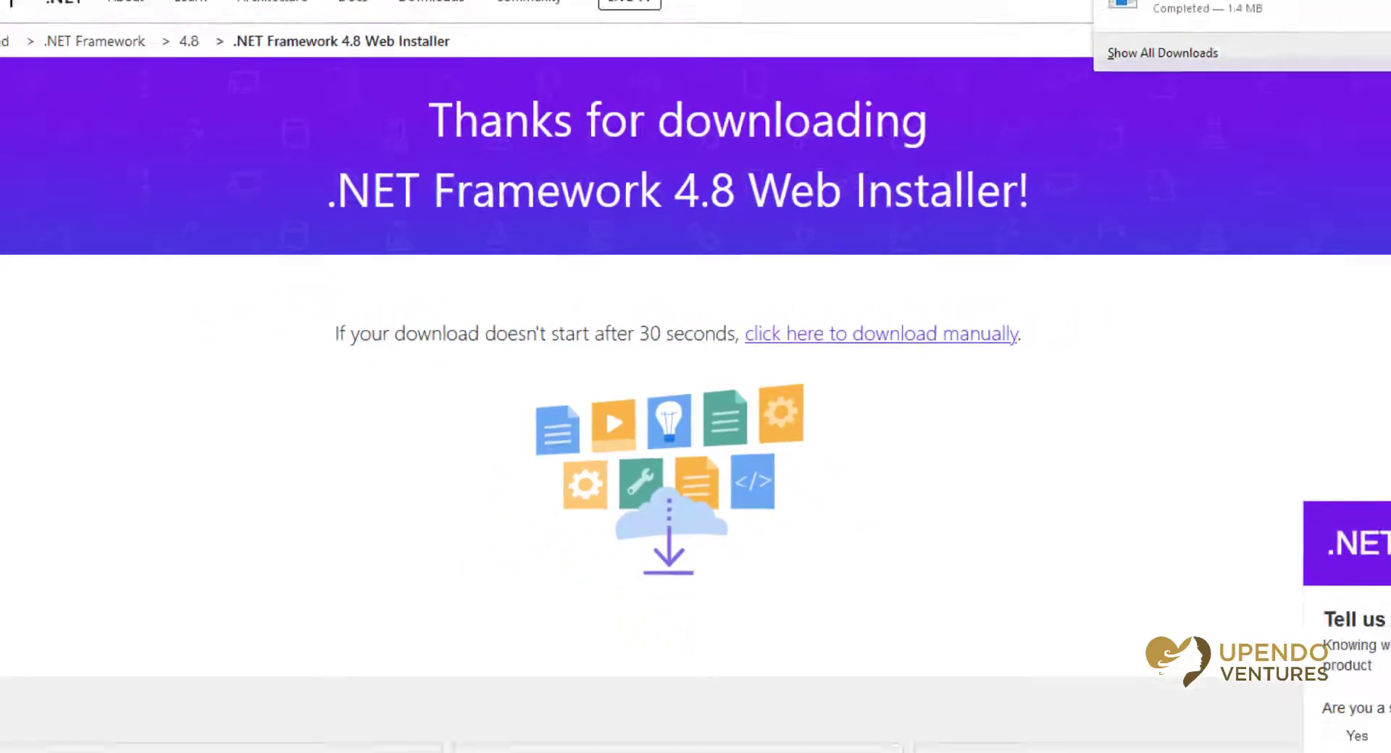
# - Unblock the ndp48-web installer in the Downloads folder through its file properties
pyautogui.click(159, 739)
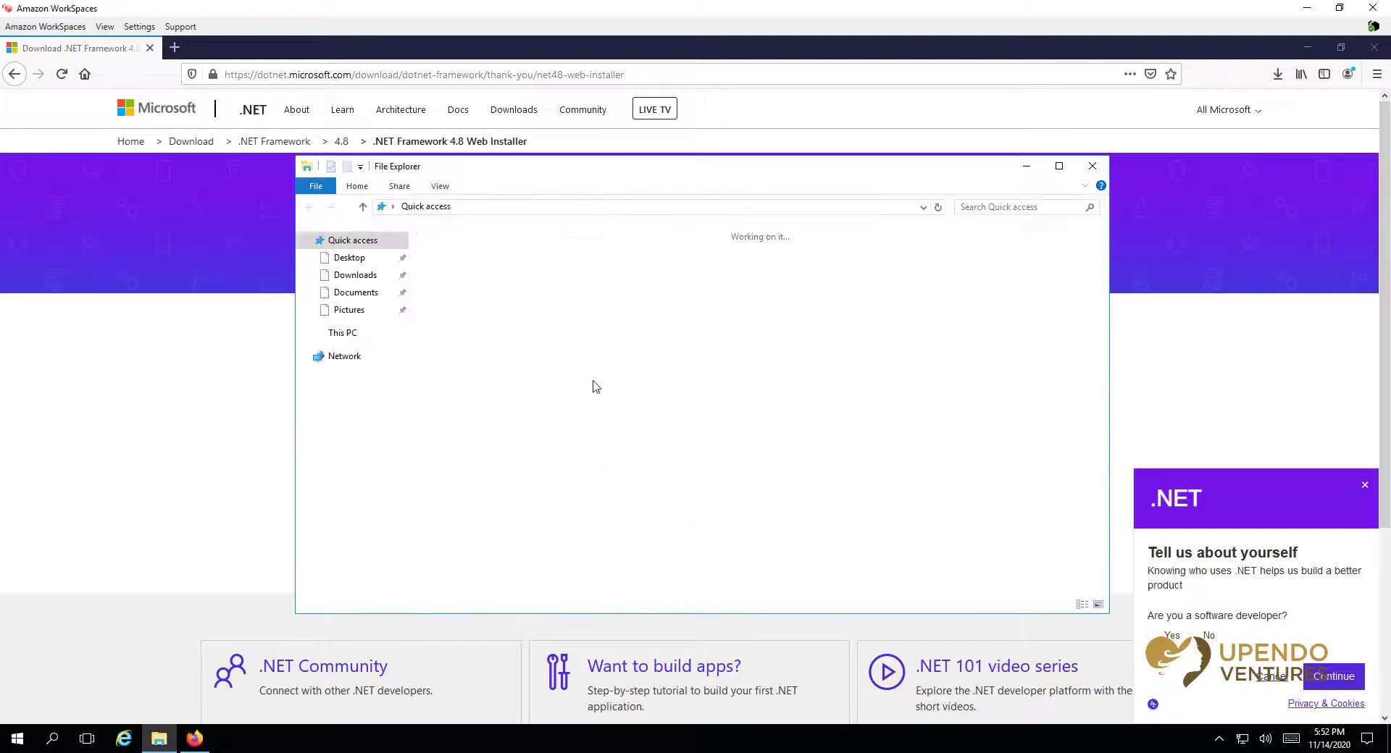
pyautogui.click(355, 274)
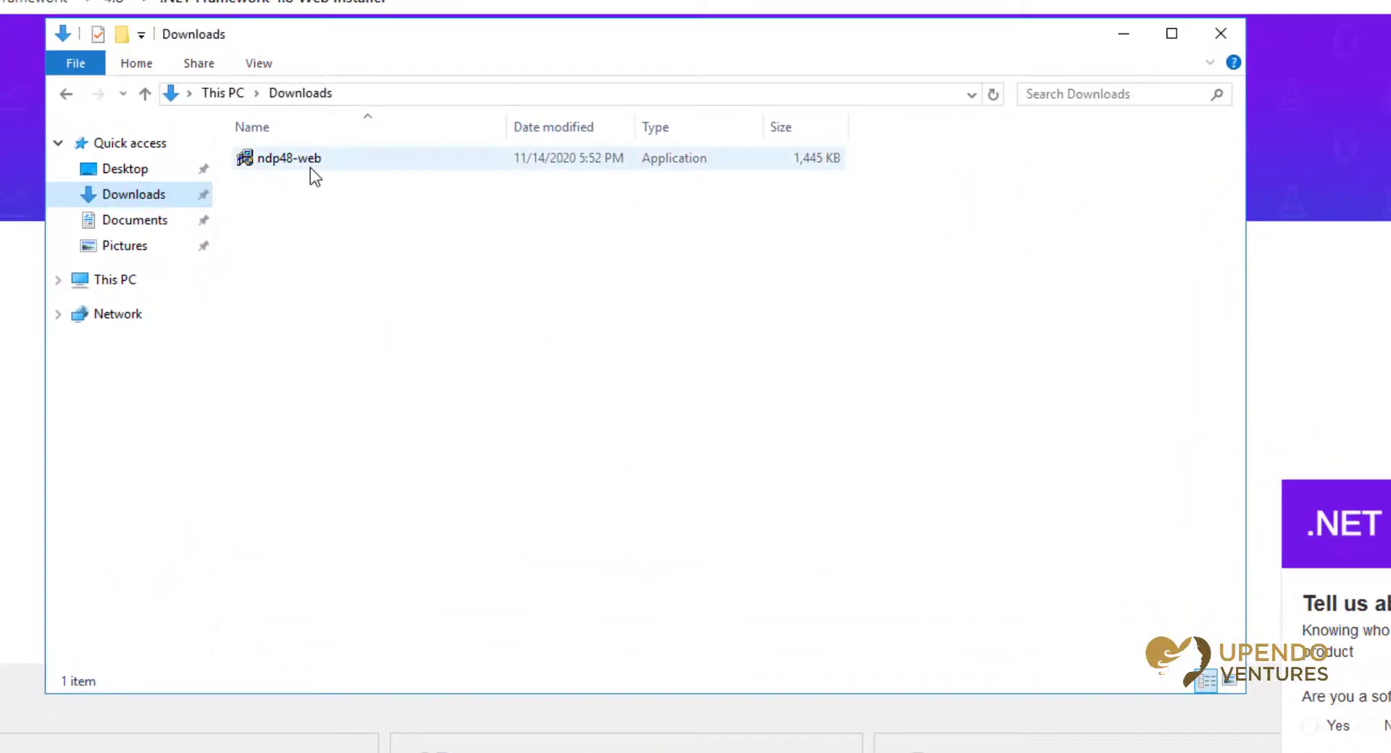
pyautogui.rightClick(310, 168)
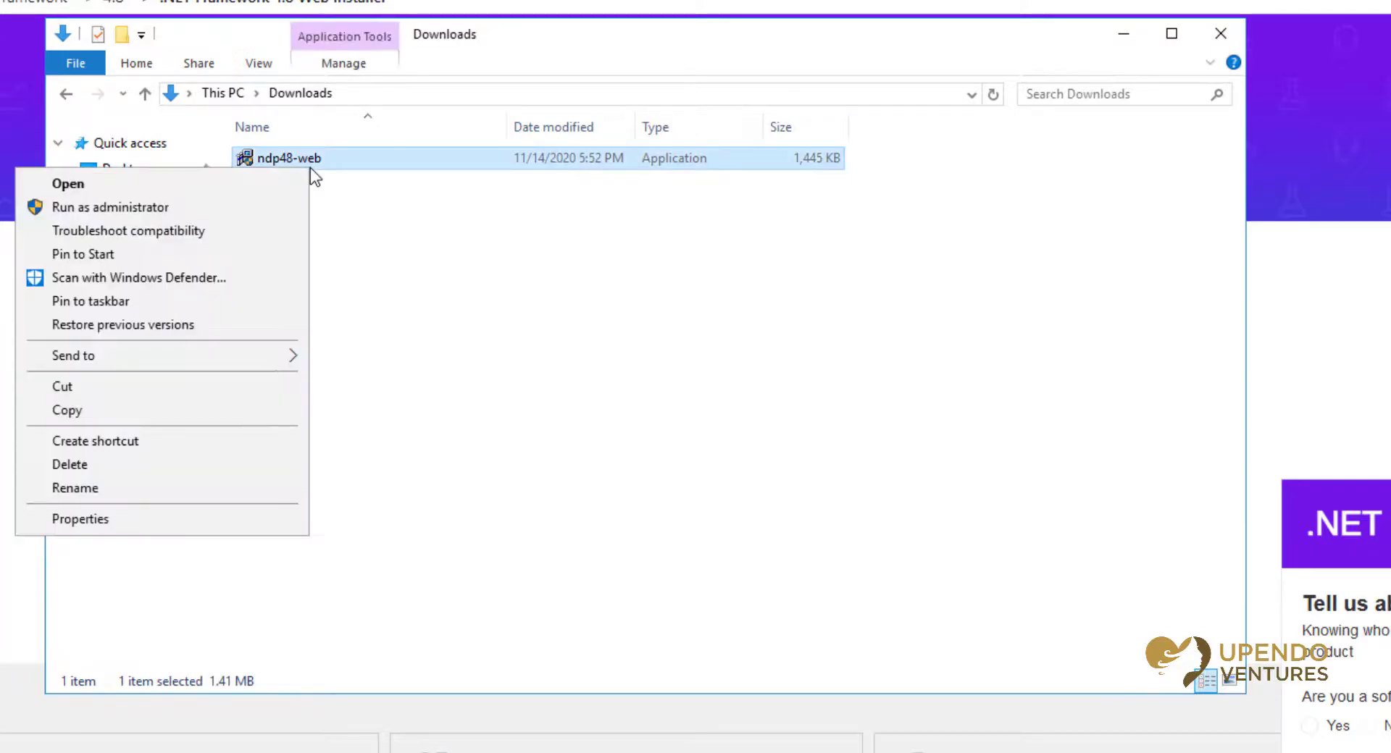
pyautogui.click(196, 519)
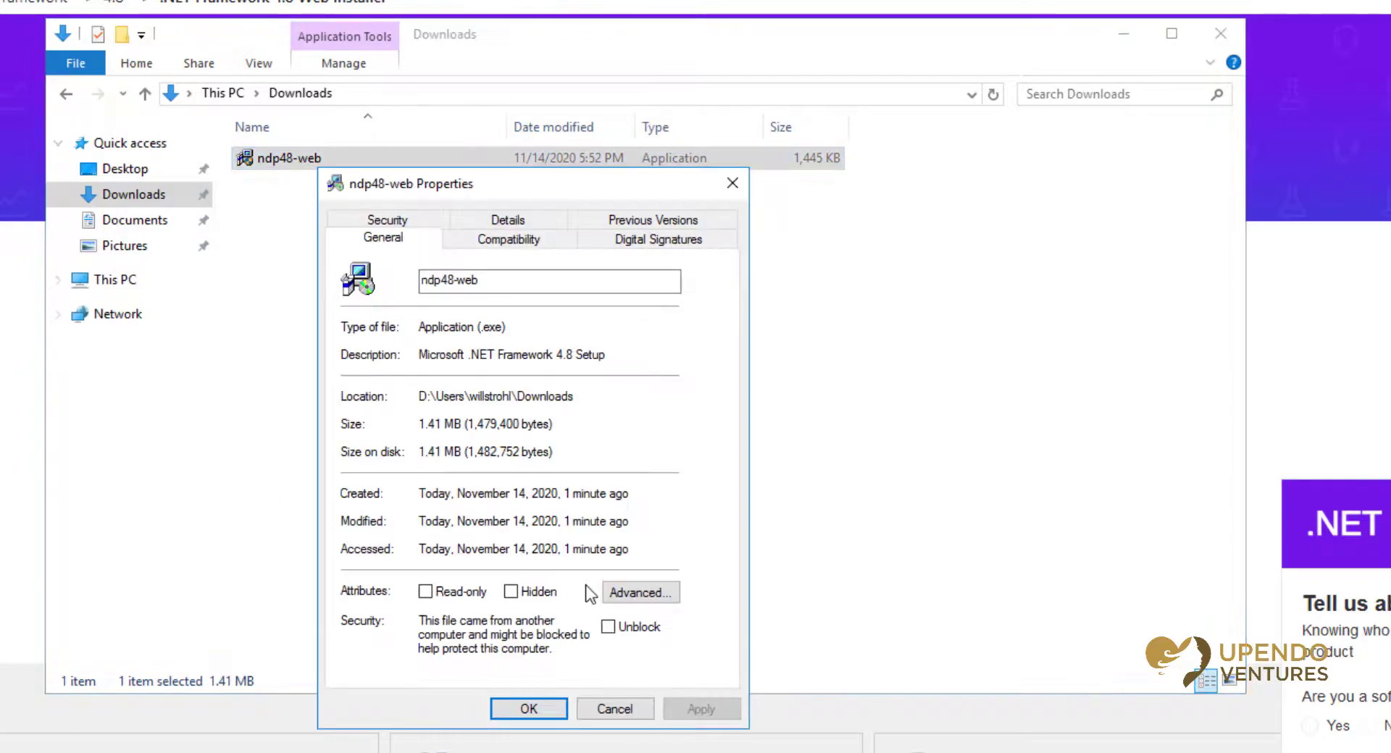
pyautogui.click(622, 629)
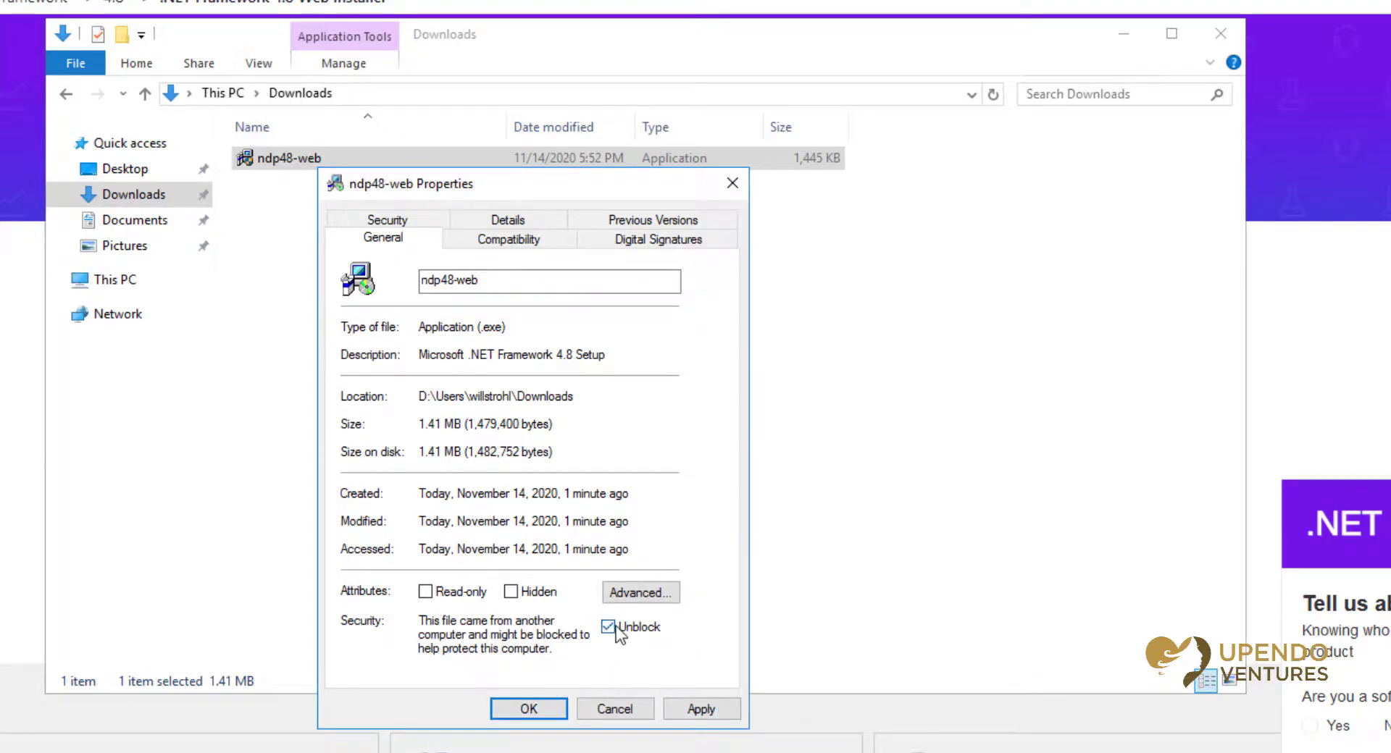
pyautogui.click(548, 718)
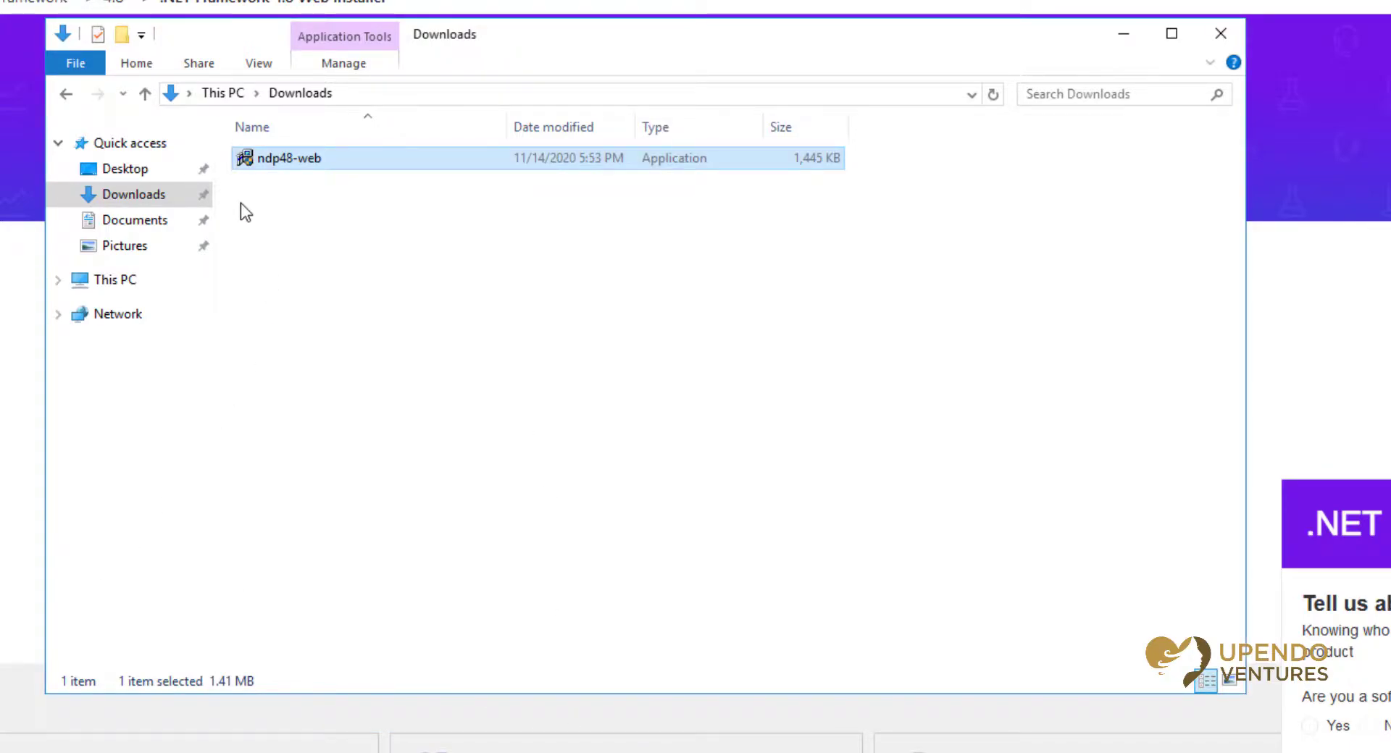
# - Run the ndp48-web installer, accept the license terms to install .NET Framework 4.8, and restart the computer to complete setup
pyautogui.doubleClick(280, 156)
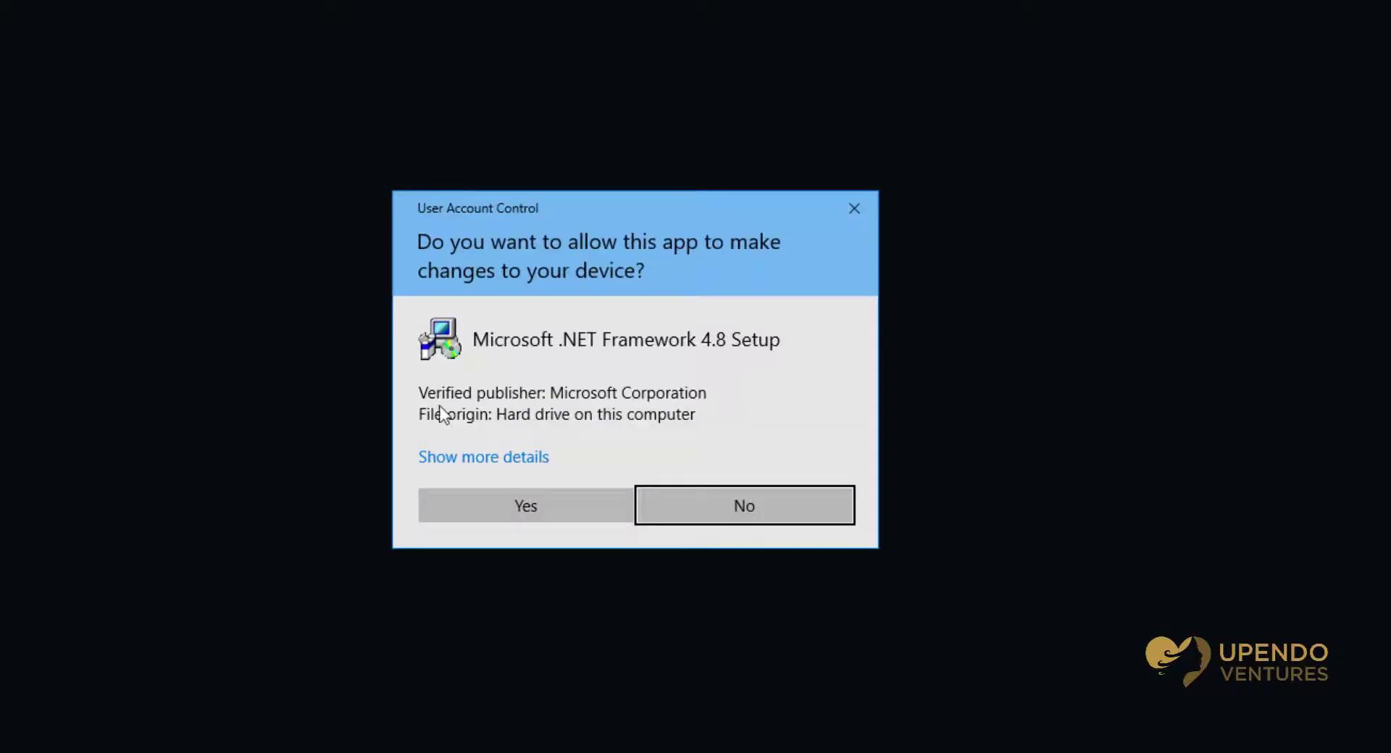
pyautogui.click(553, 503)
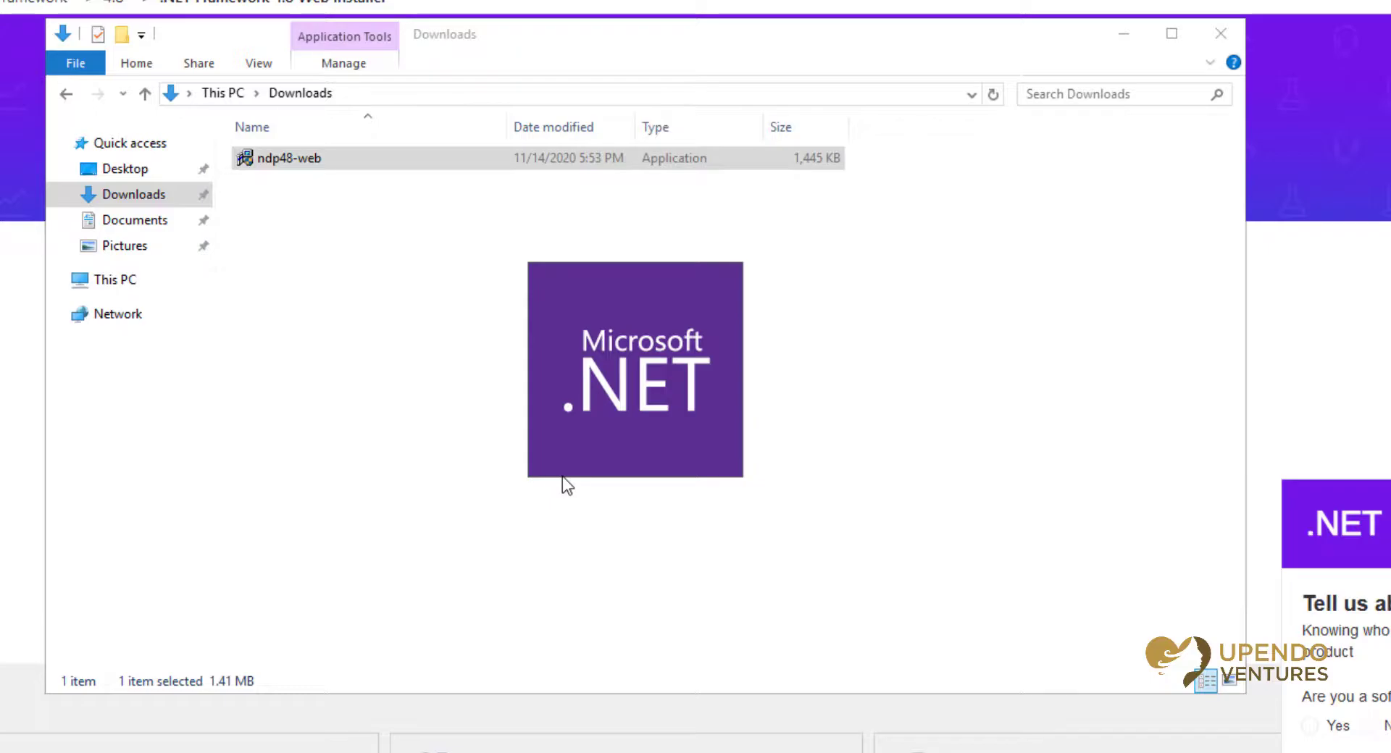
pyautogui.click(565, 486)
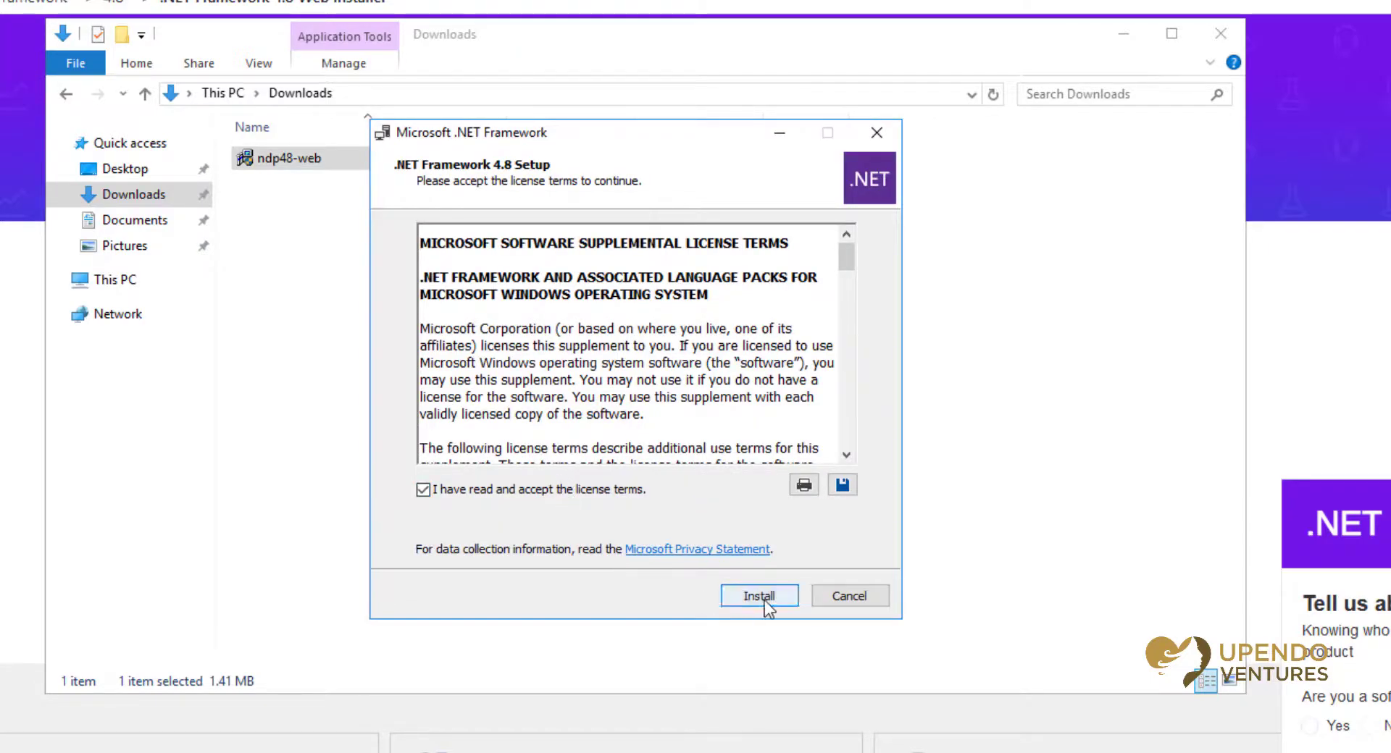
pyautogui.click(764, 602)
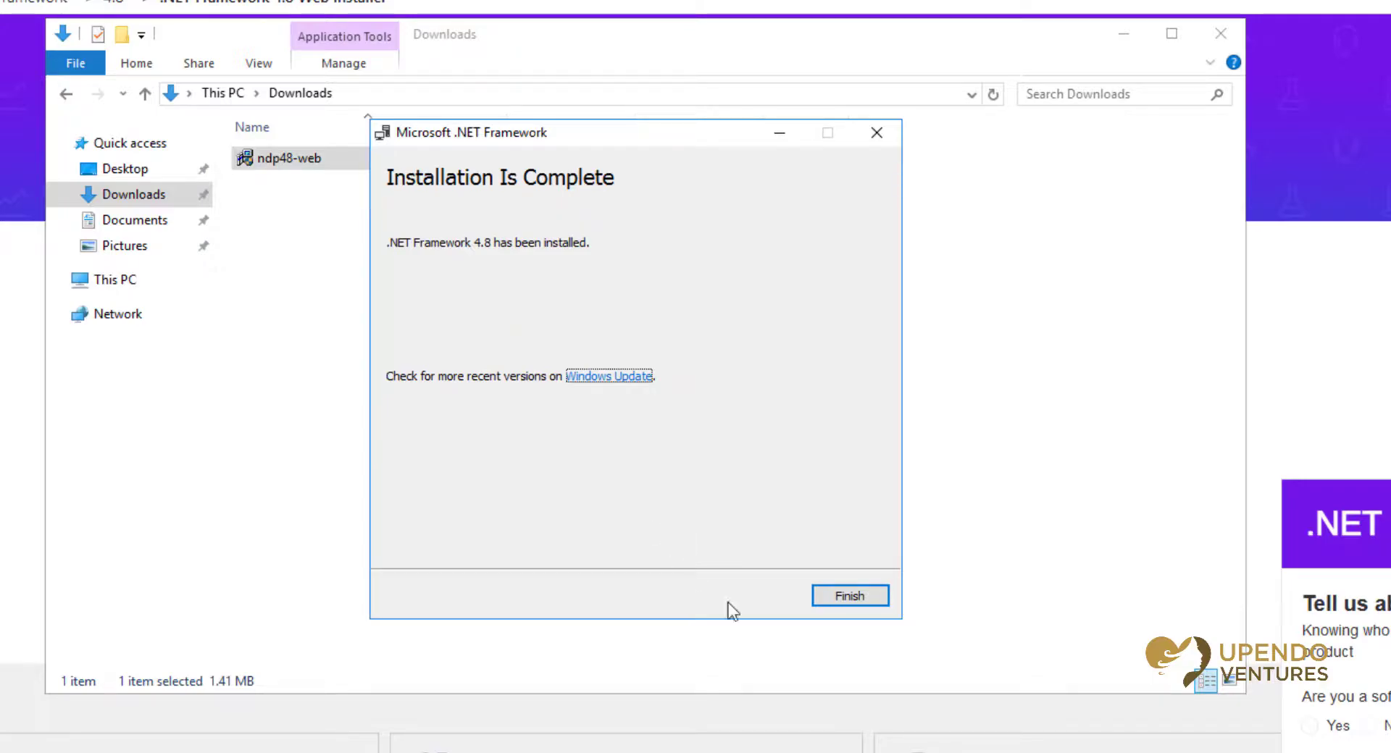
pyautogui.click(852, 597)
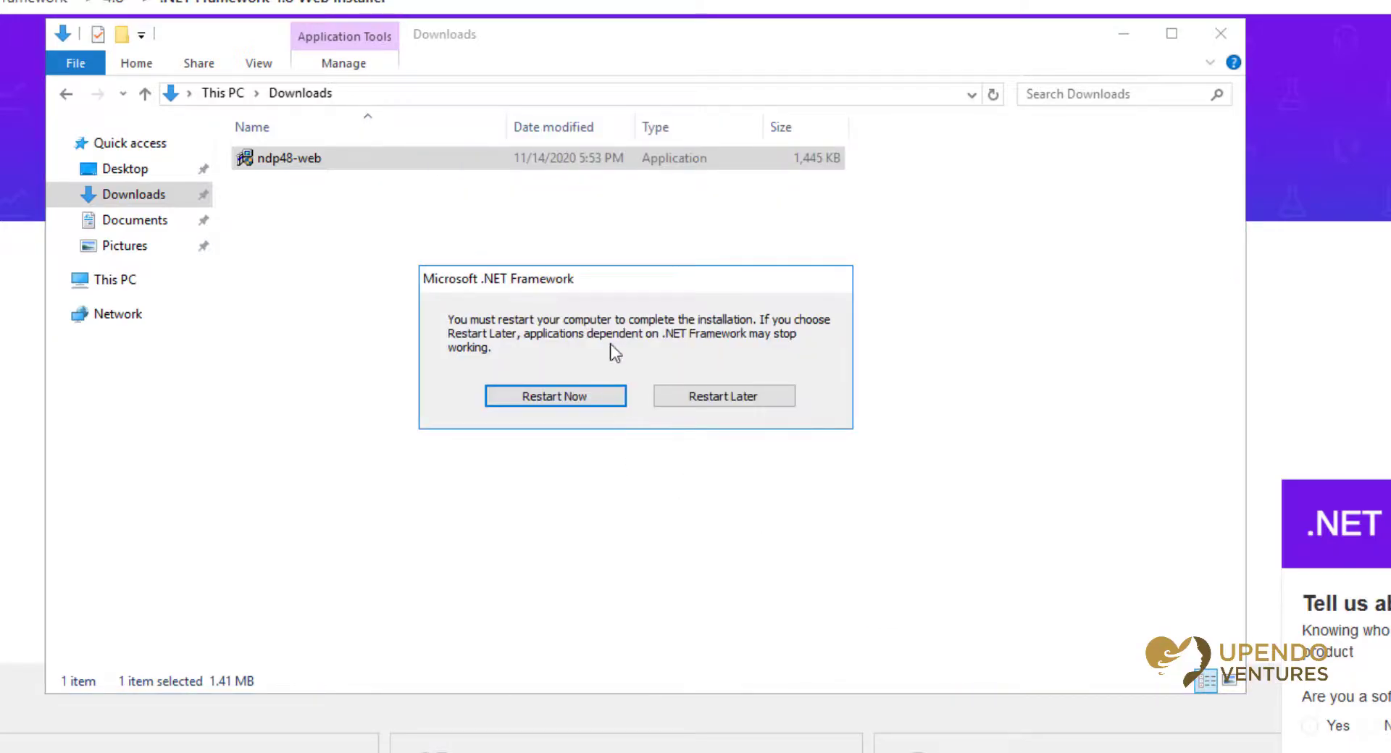
pyautogui.click(584, 400)
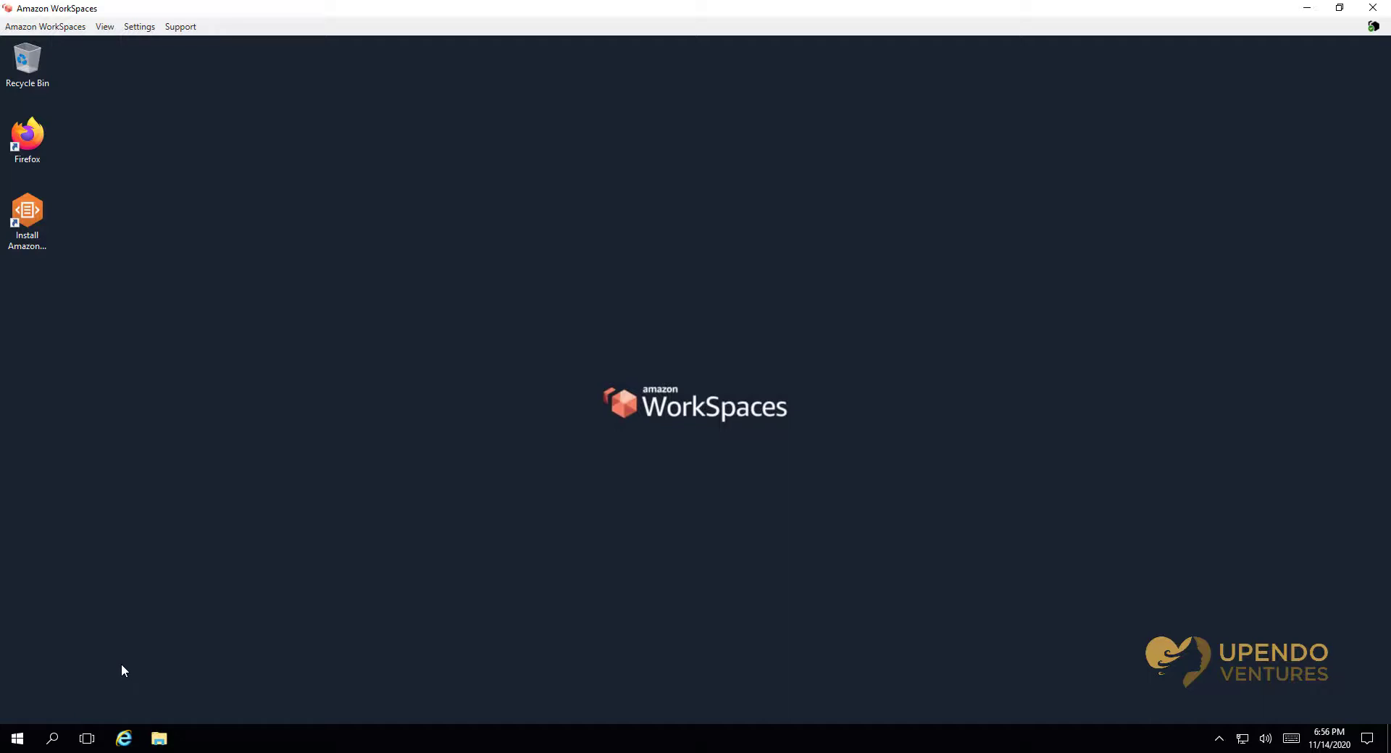
# - Open Update & security in Windows Settings to check for Windows updates
pyautogui.click(15, 739)
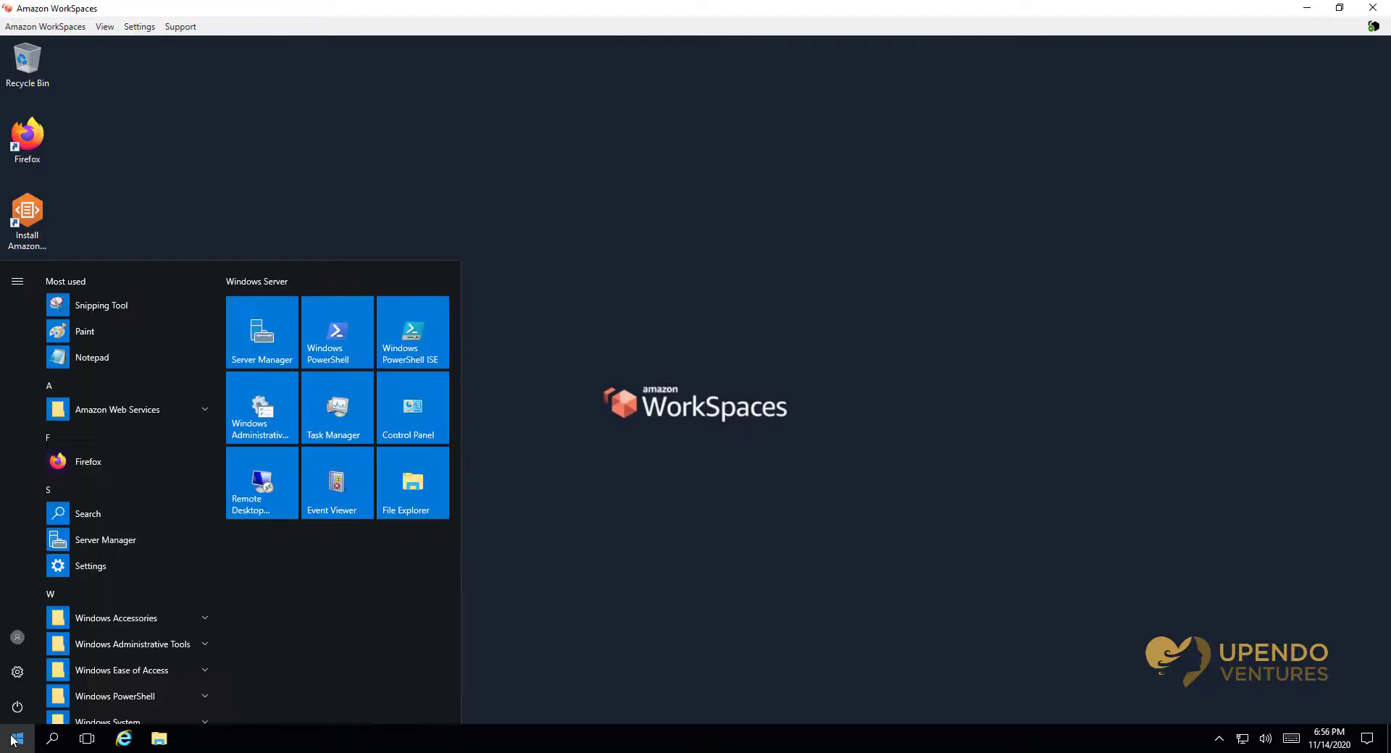
pyautogui.click(17, 672)
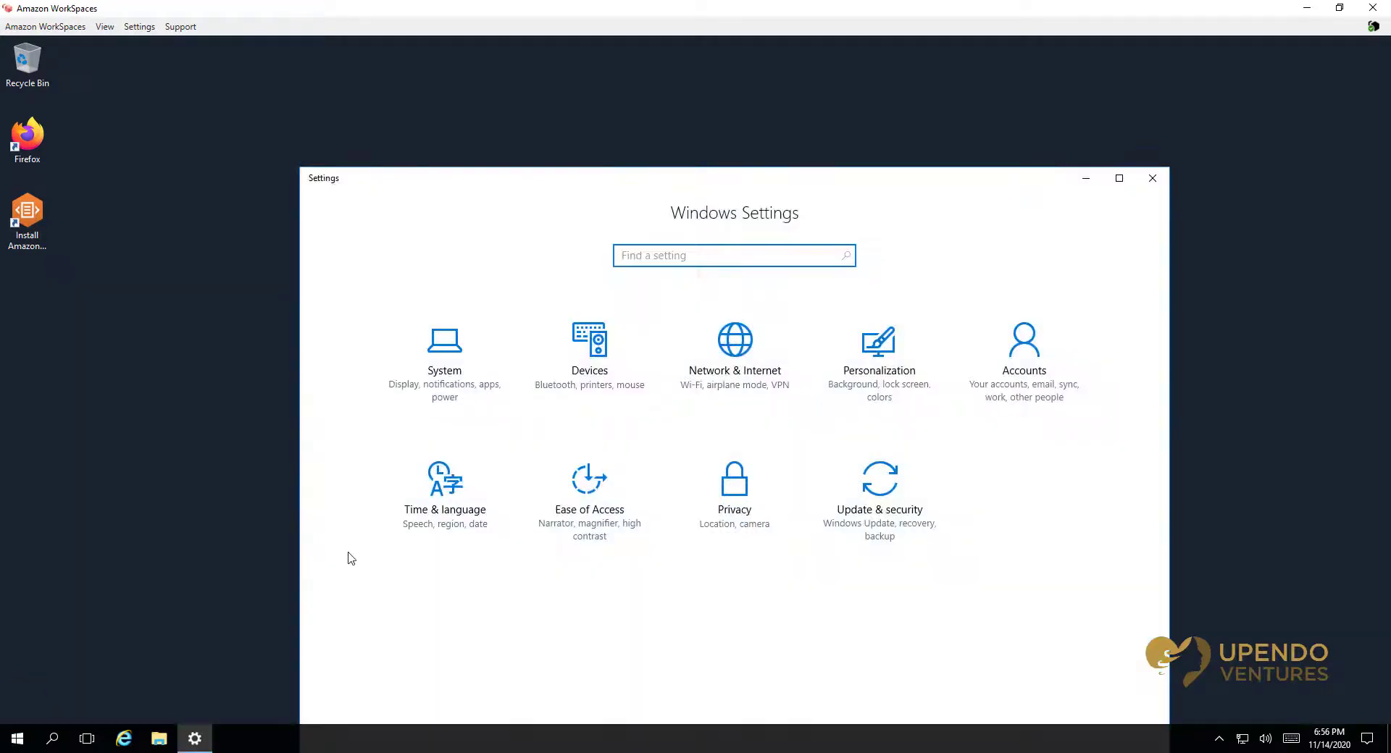
pyautogui.click(880, 496)
pyautogui.click(678, 352)
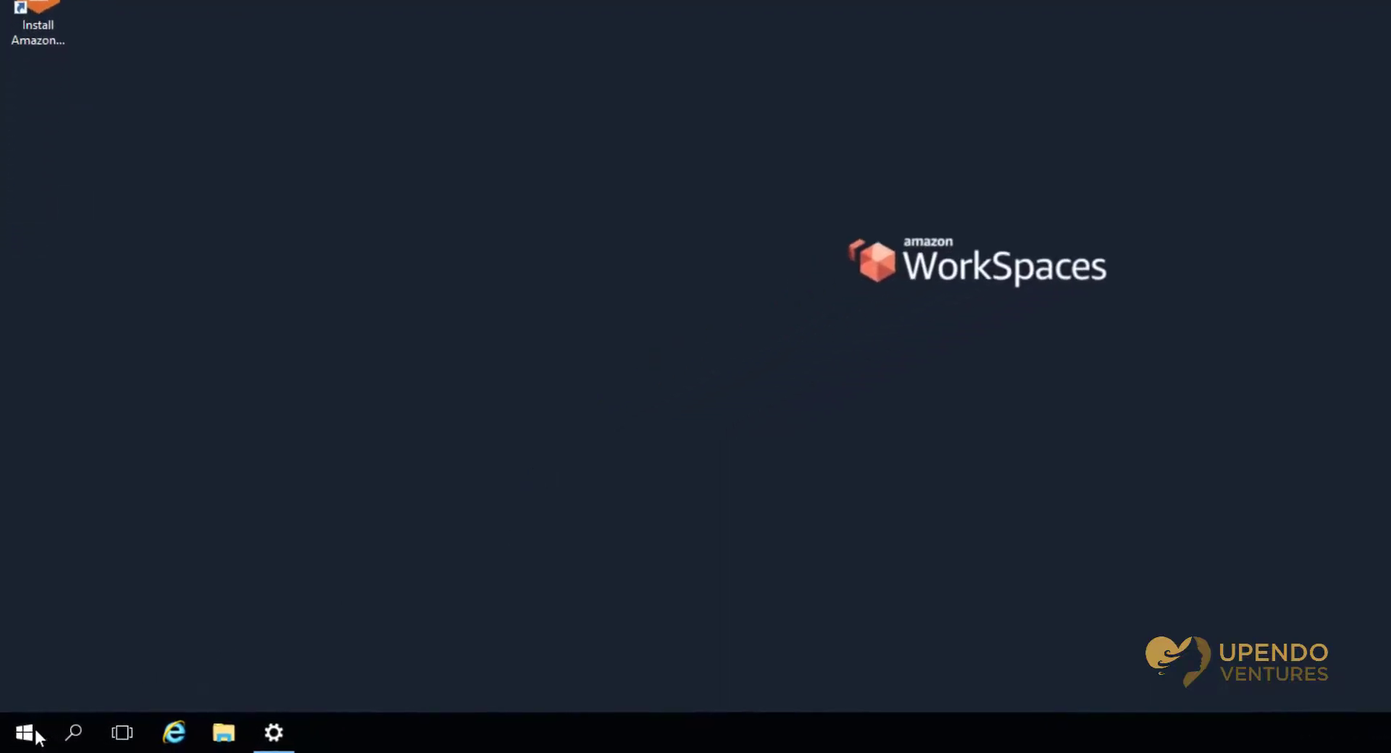
# - Go to turning Windows features on or off in Control Panel and start adding roles and features to the local server
pyautogui.click(33, 736)
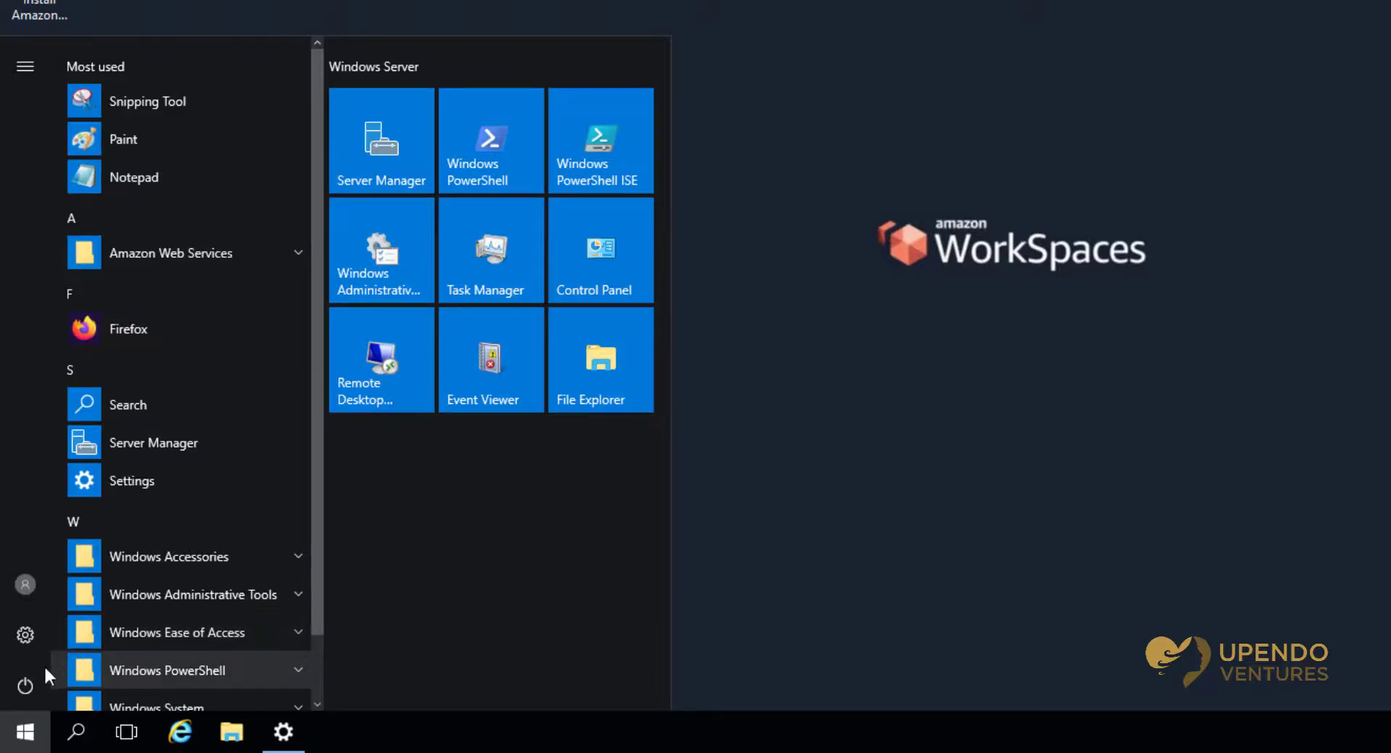
pyautogui.click(606, 269)
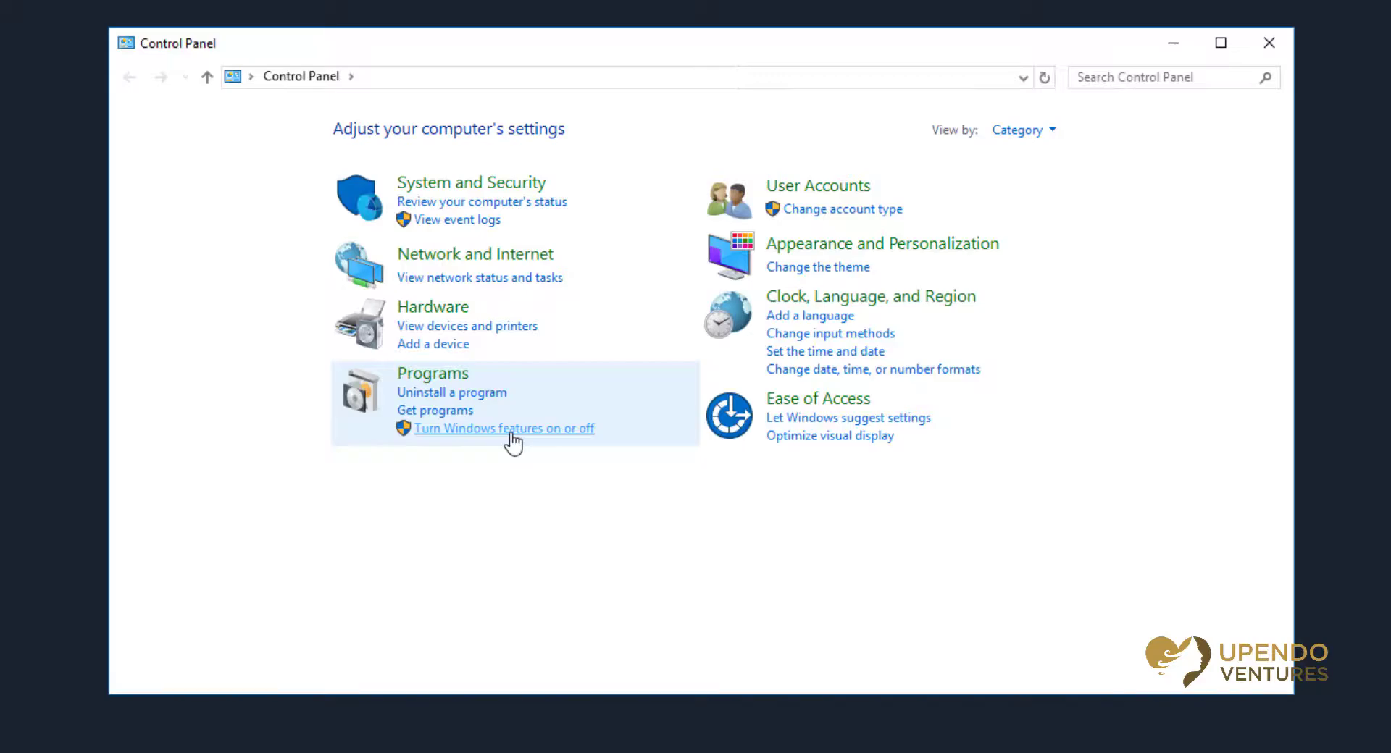
pyautogui.click(512, 431)
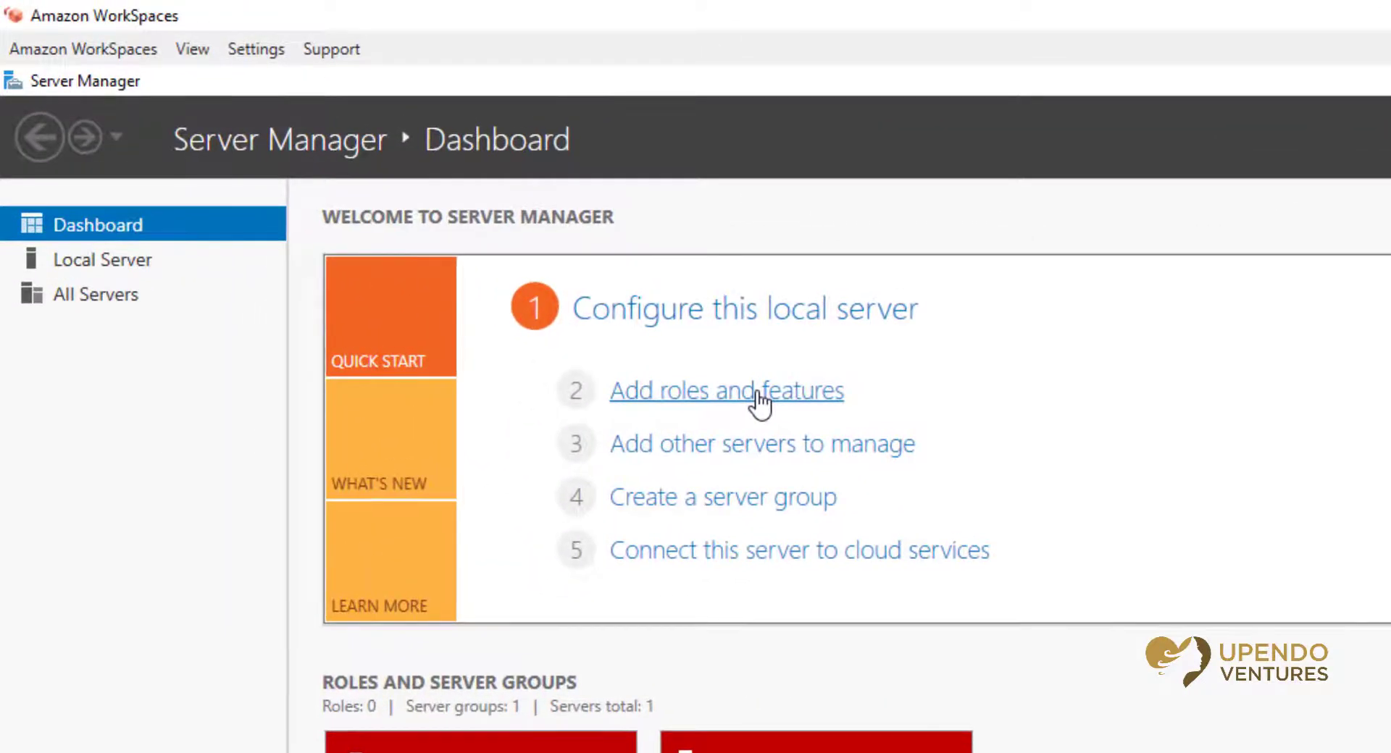
pyautogui.click(759, 401)
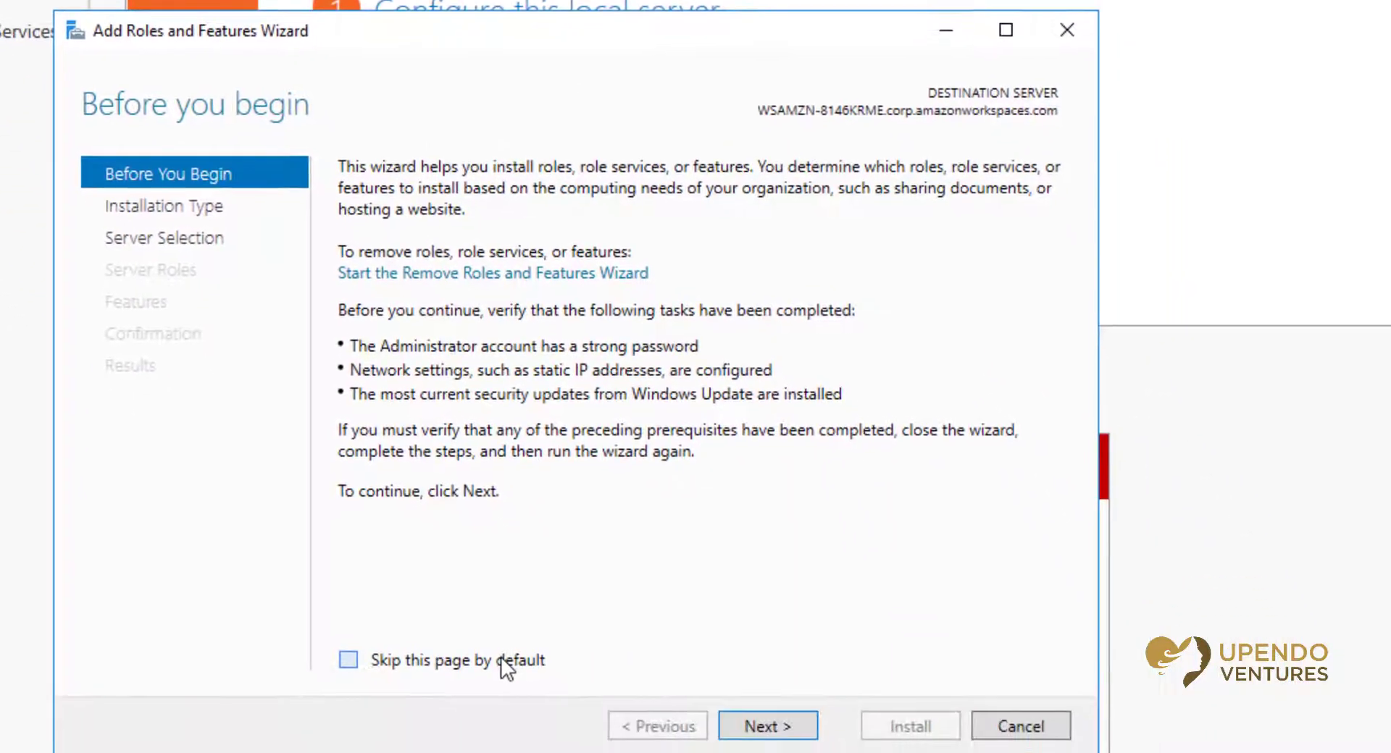
# - Skip the introduction page by default and proceed with a role-based or feature-based installation on the server in the pool
pyautogui.click(468, 656)
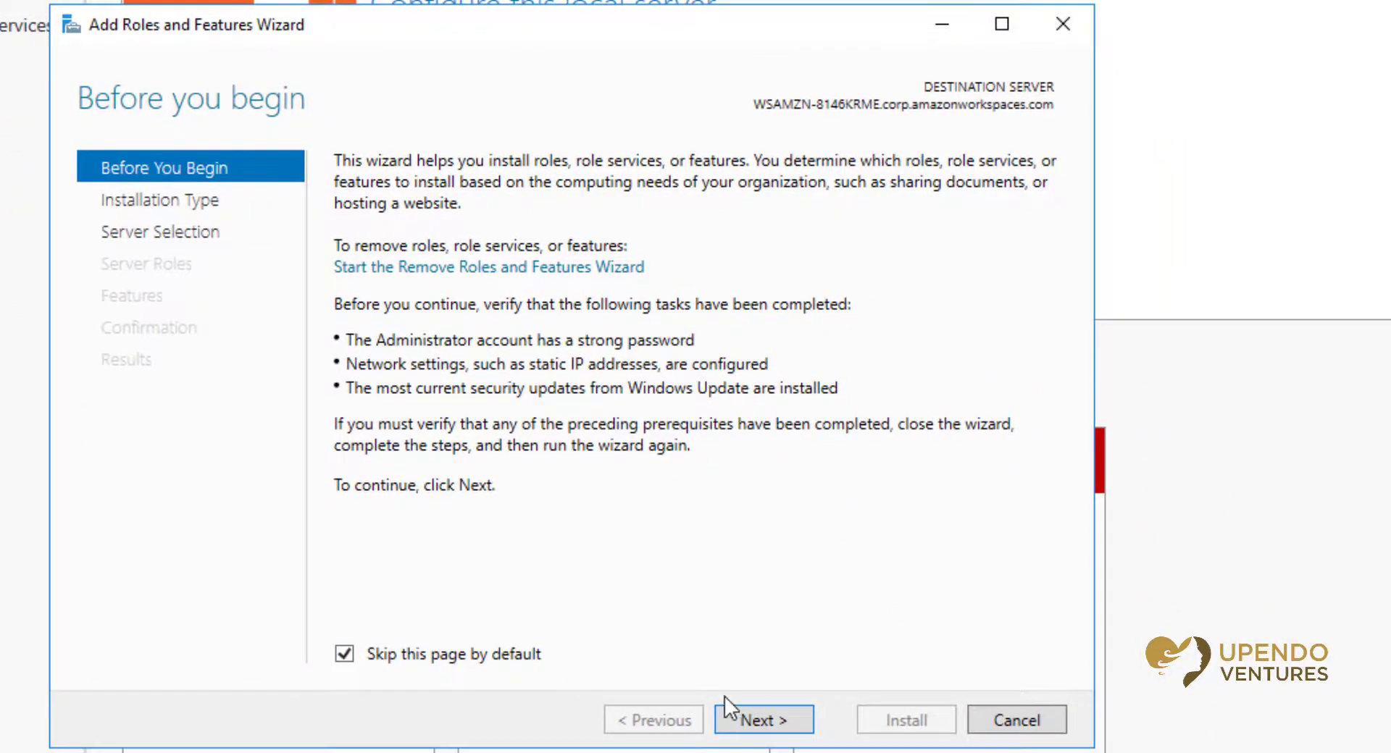
pyautogui.click(768, 722)
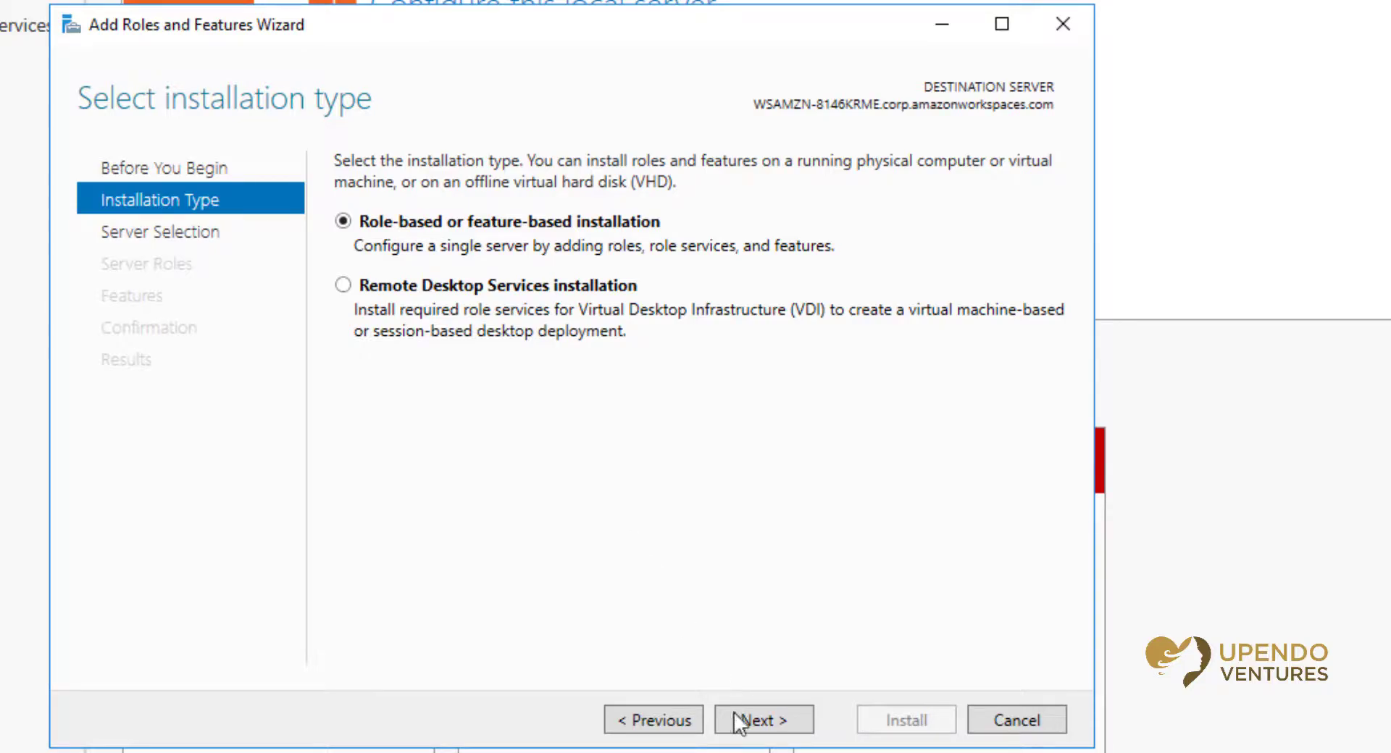
pyautogui.click(755, 724)
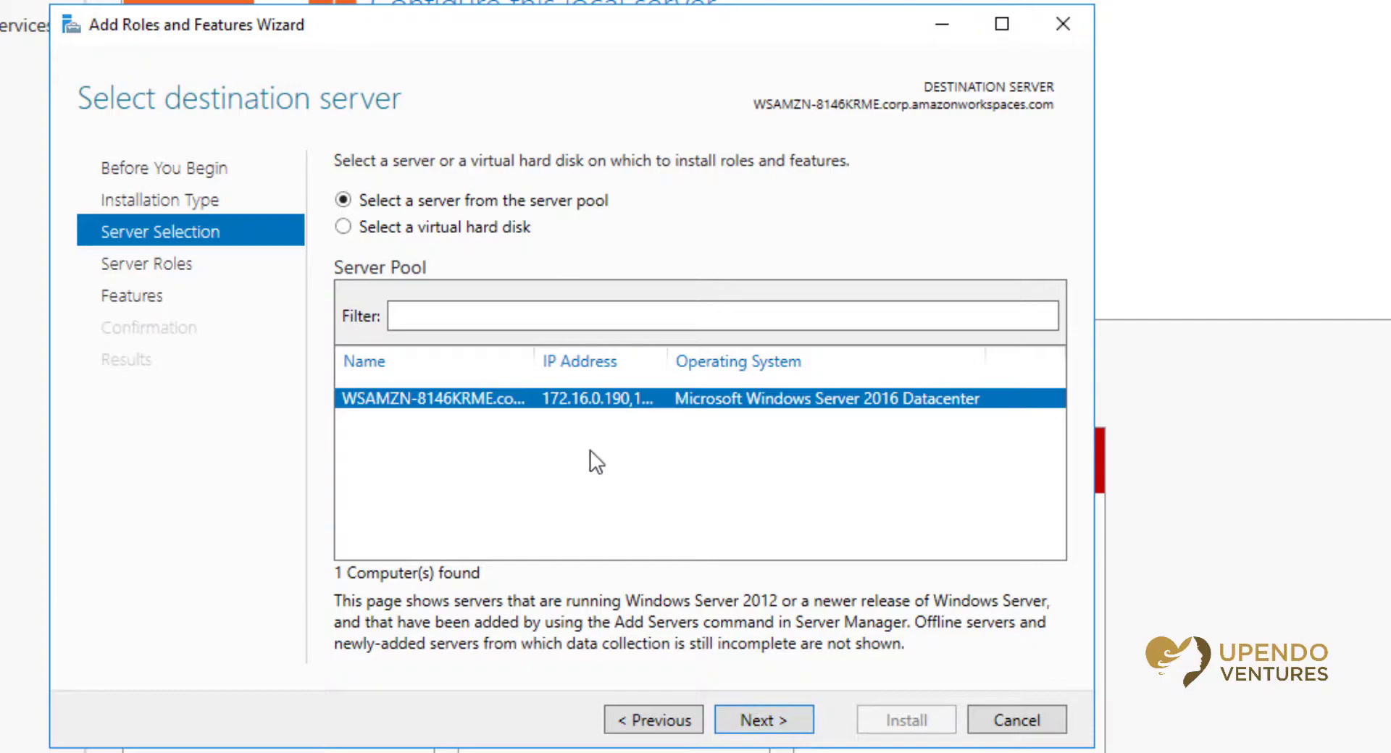
pyautogui.click(798, 732)
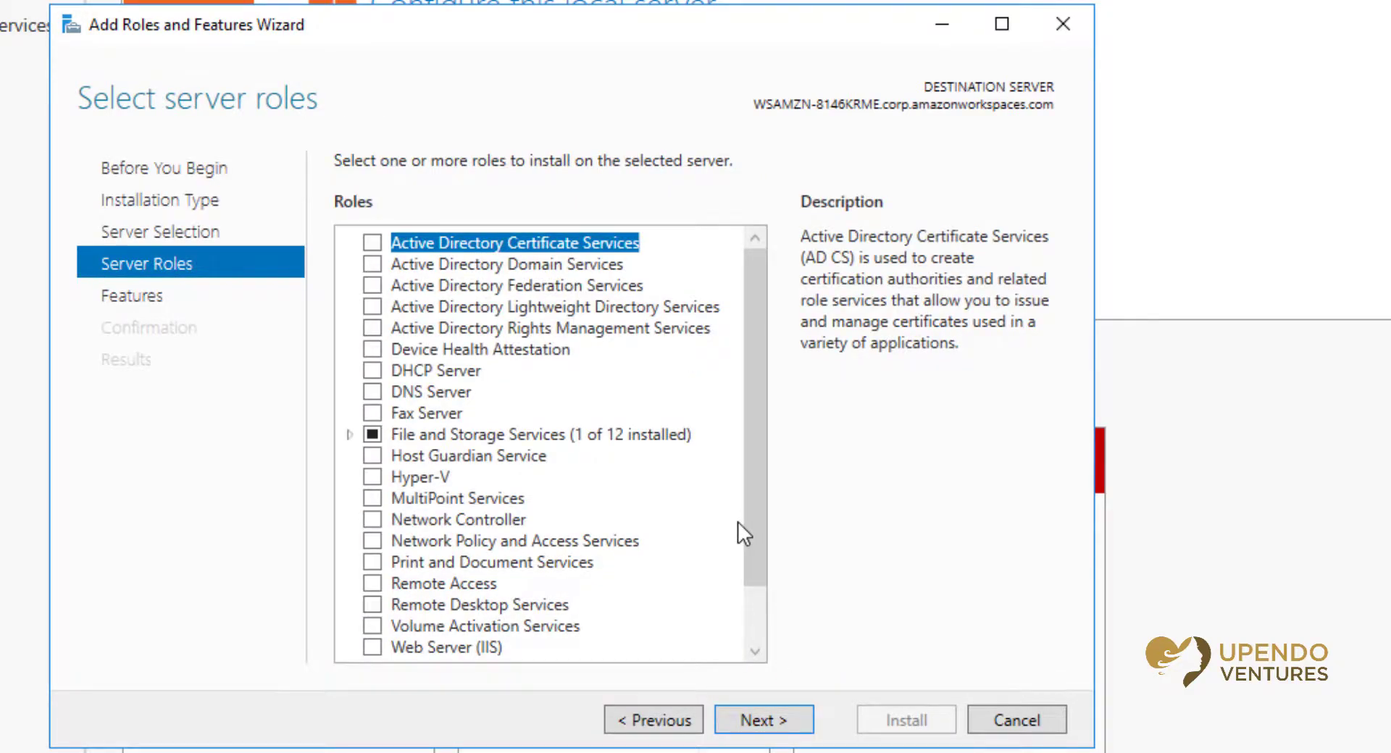
# - Add the Web Server (IIS) role with its required management tools and proceed to the features selection
pyautogui.scroll(-1, 738, 522)
pyautogui.click(476, 584)
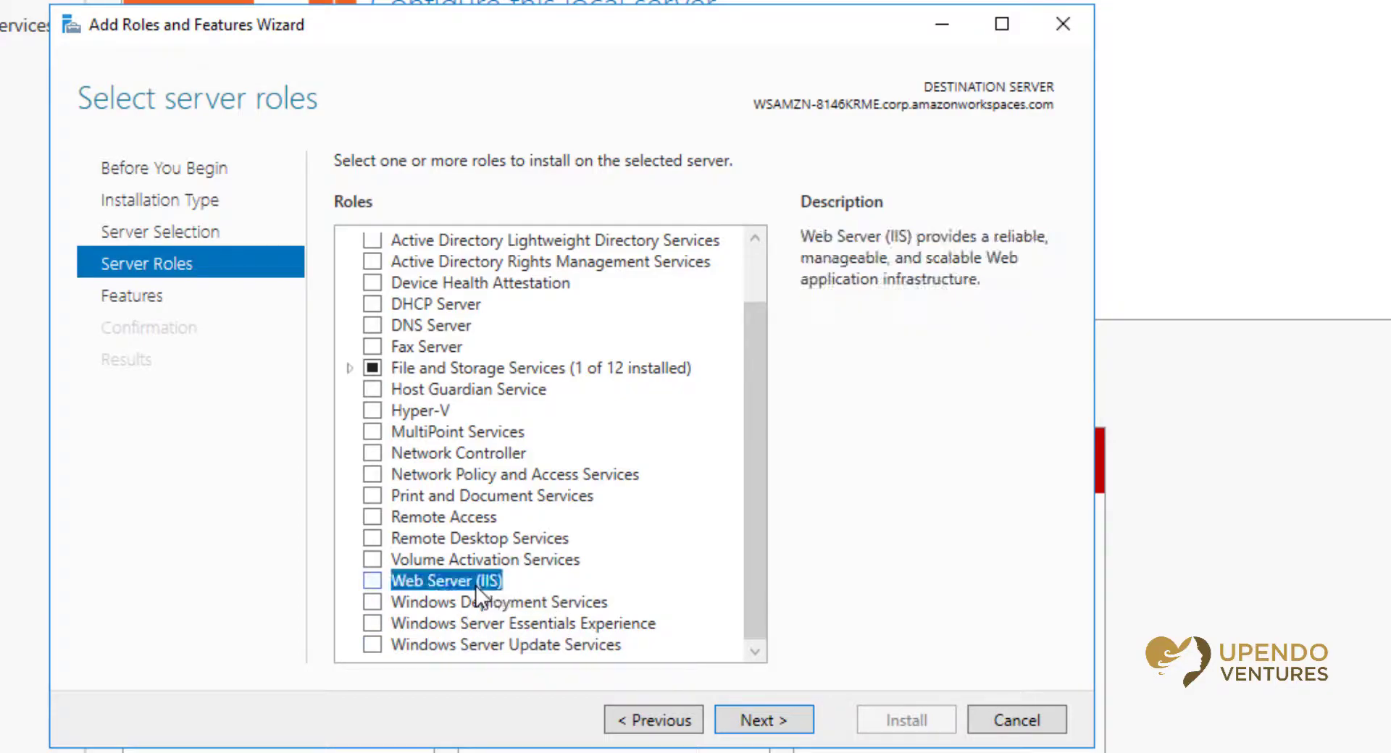
pyautogui.click(374, 580)
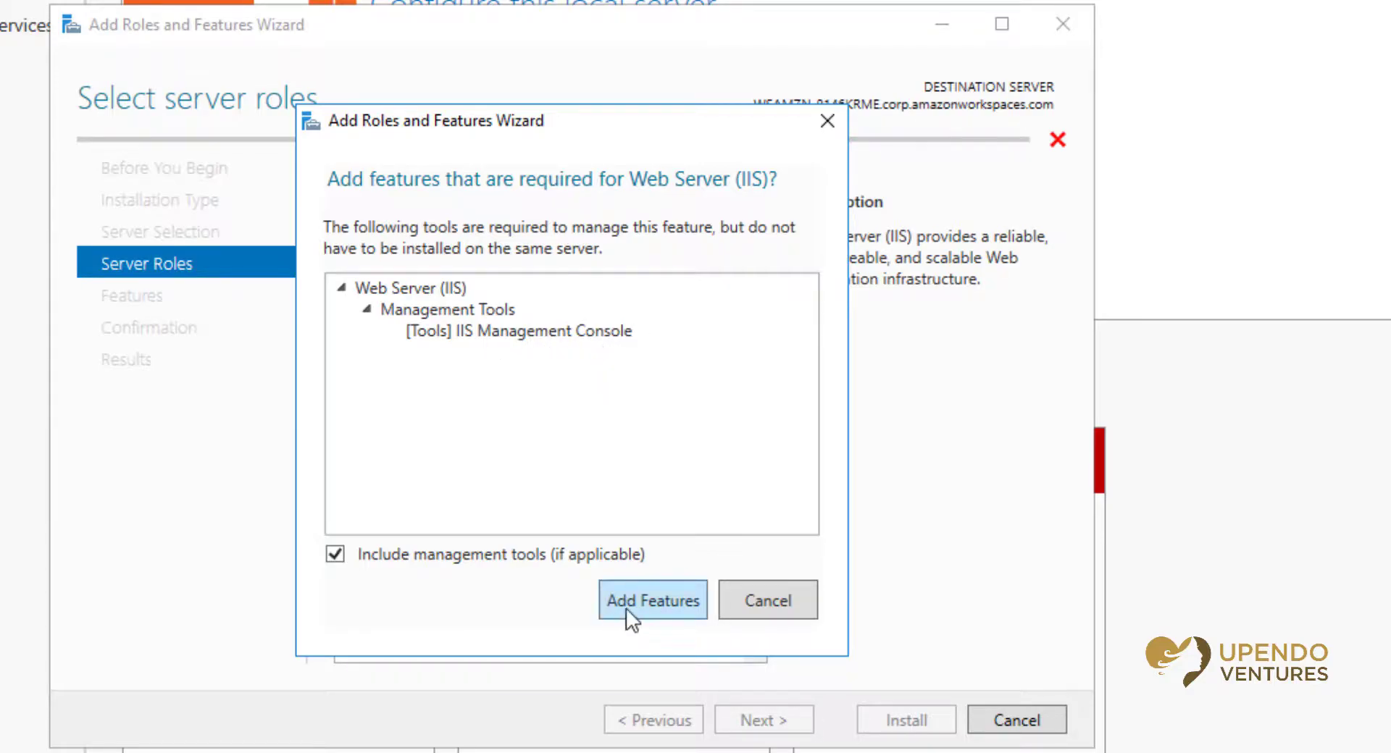
pyautogui.click(645, 603)
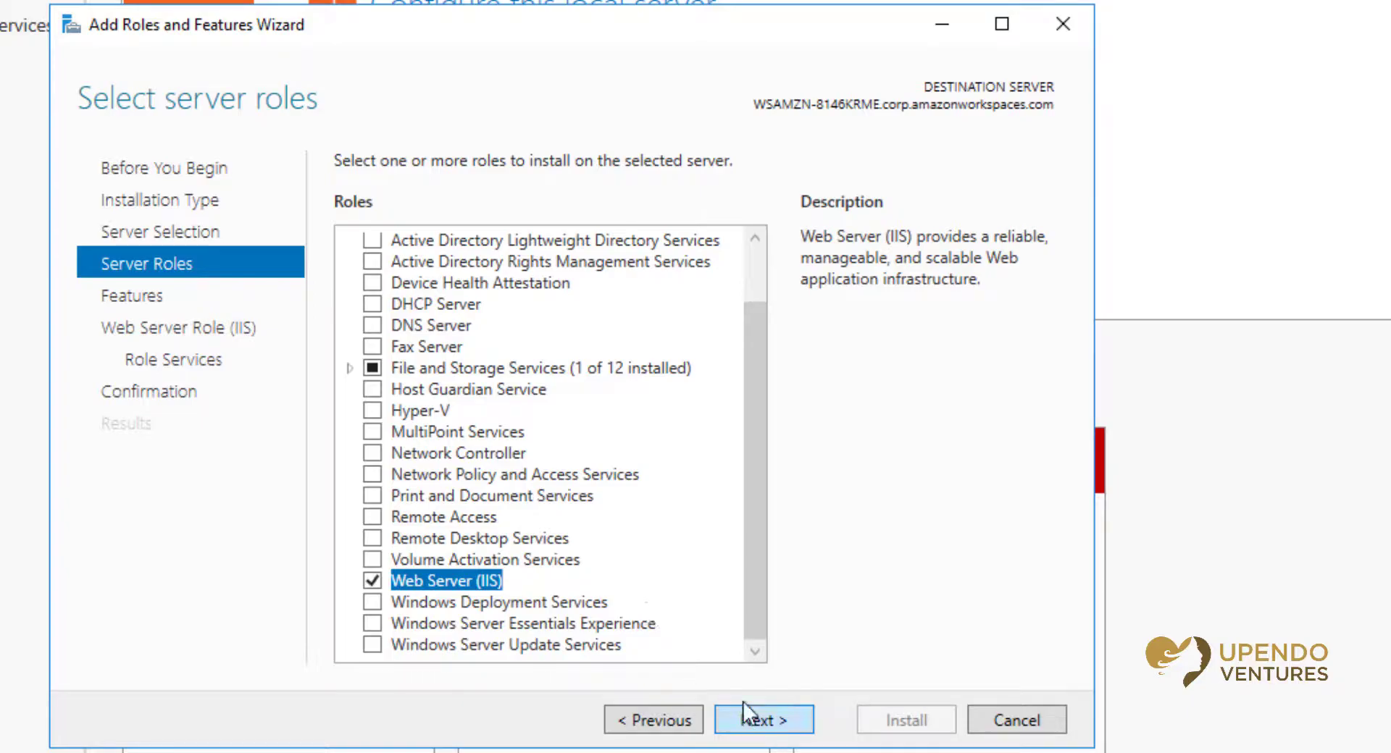
pyautogui.click(749, 721)
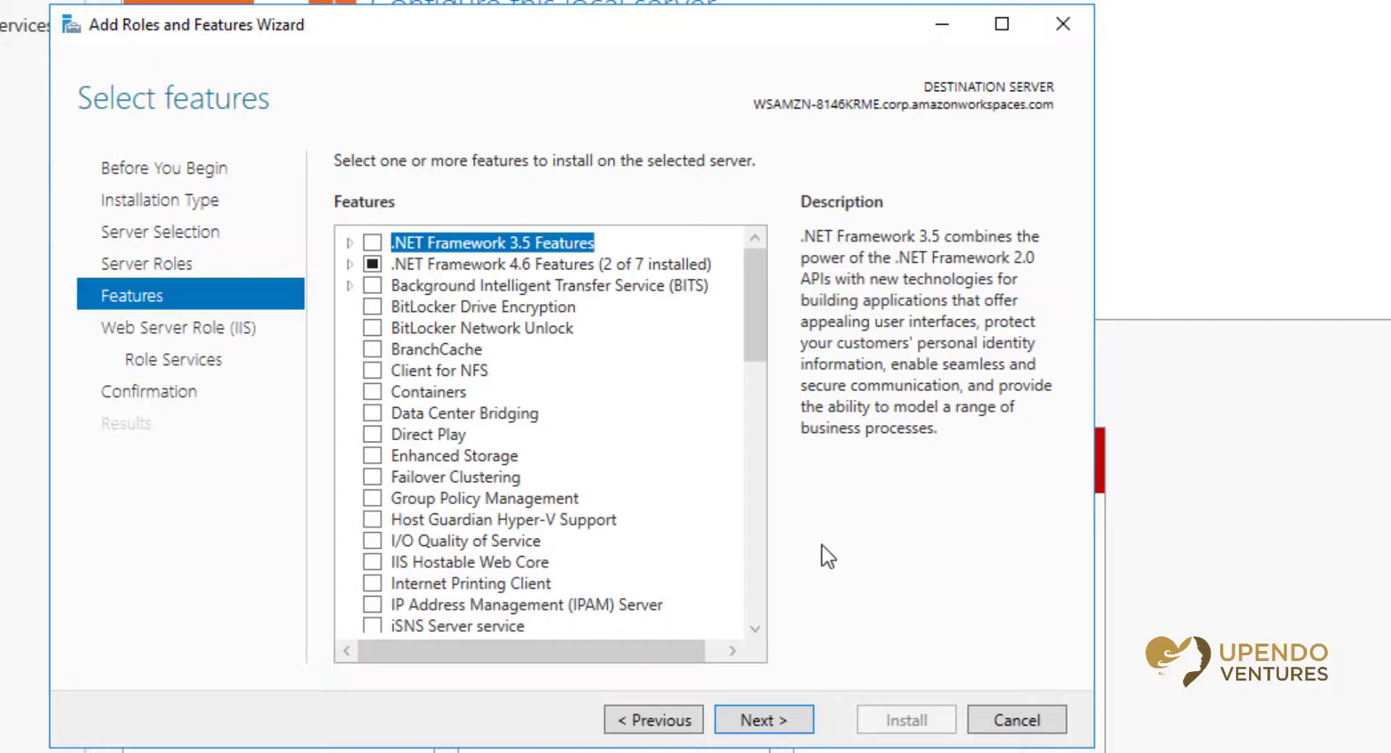
# - Include the complete .NET Framework 3.5 Features group in the installation
pyautogui.click(349, 243)
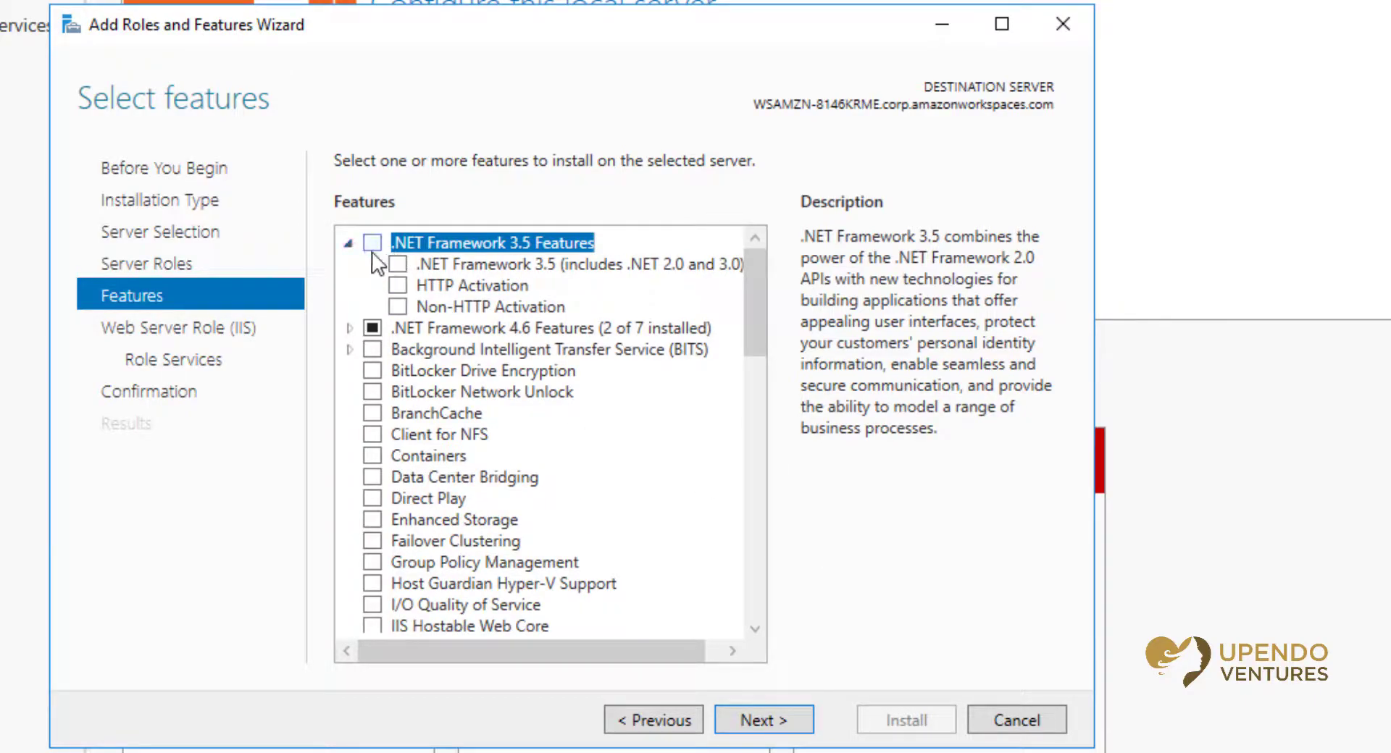
pyautogui.click(372, 245)
pyautogui.click(349, 244)
# - Review the .NET Framework 4.6 Features group with its WCF Services and include ASP.NET 4.6
pyautogui.click(350, 264)
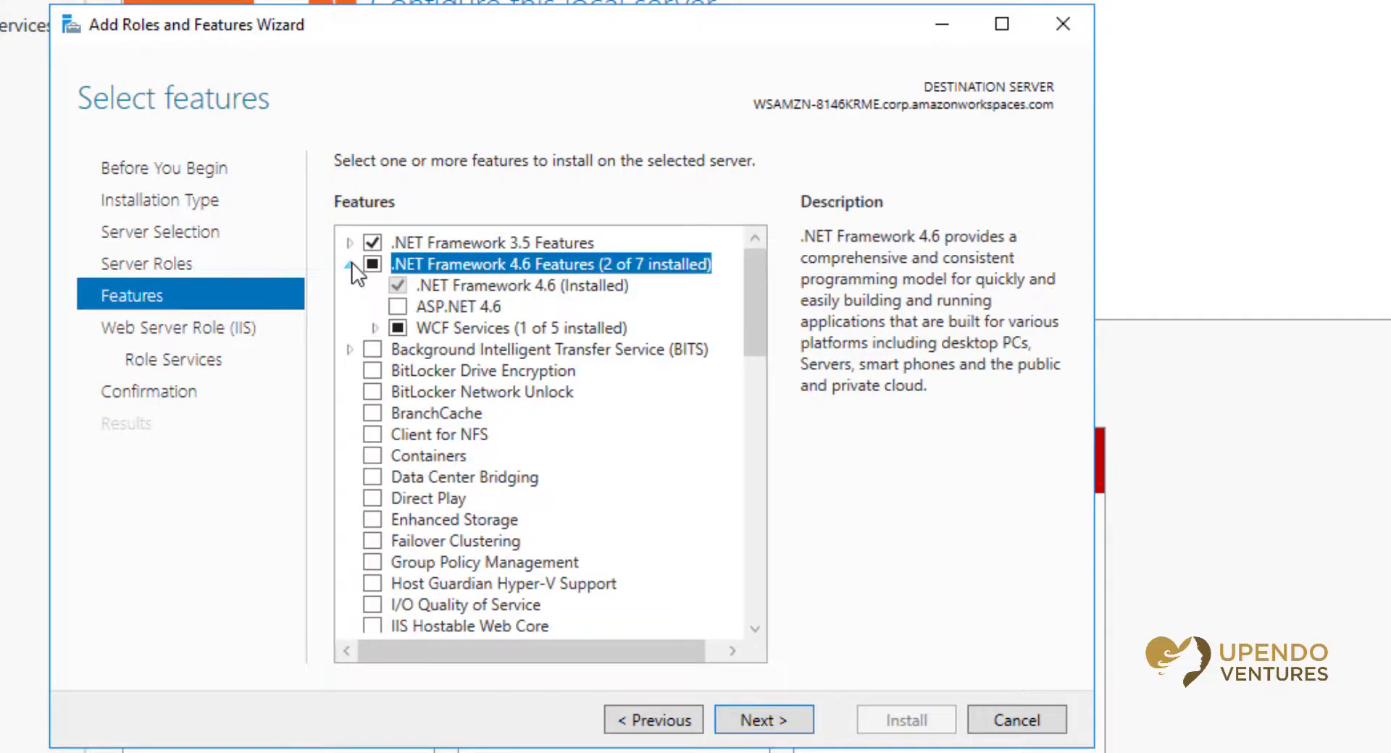
pyautogui.click(373, 327)
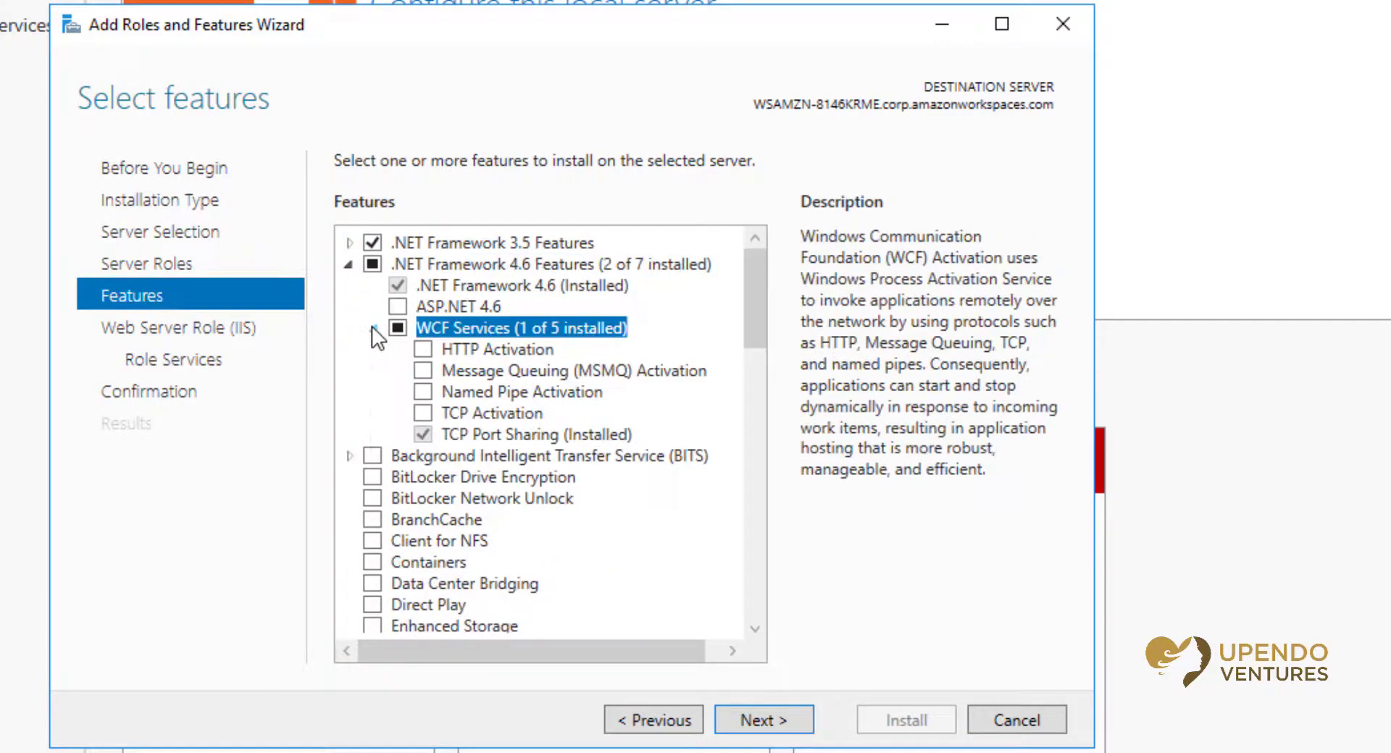
pyautogui.click(479, 306)
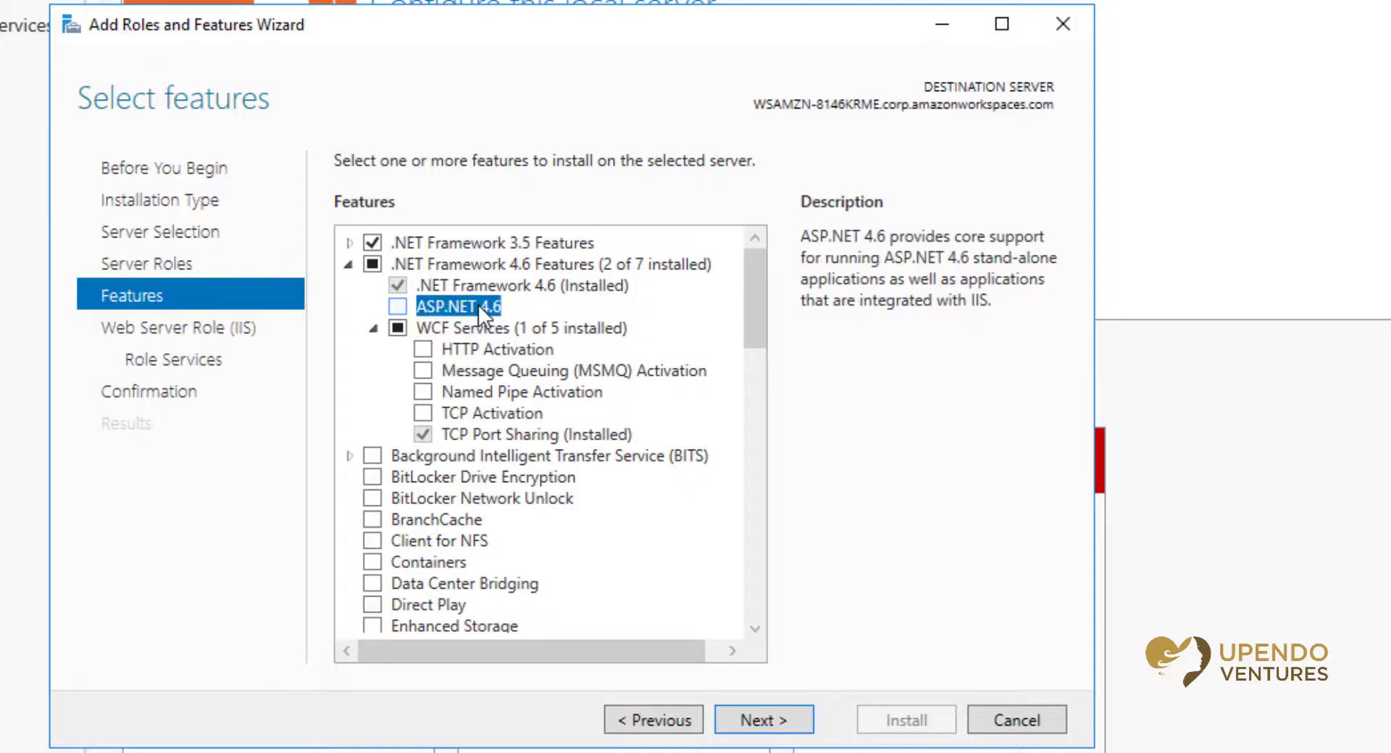
pyautogui.click(398, 307)
pyautogui.click(349, 265)
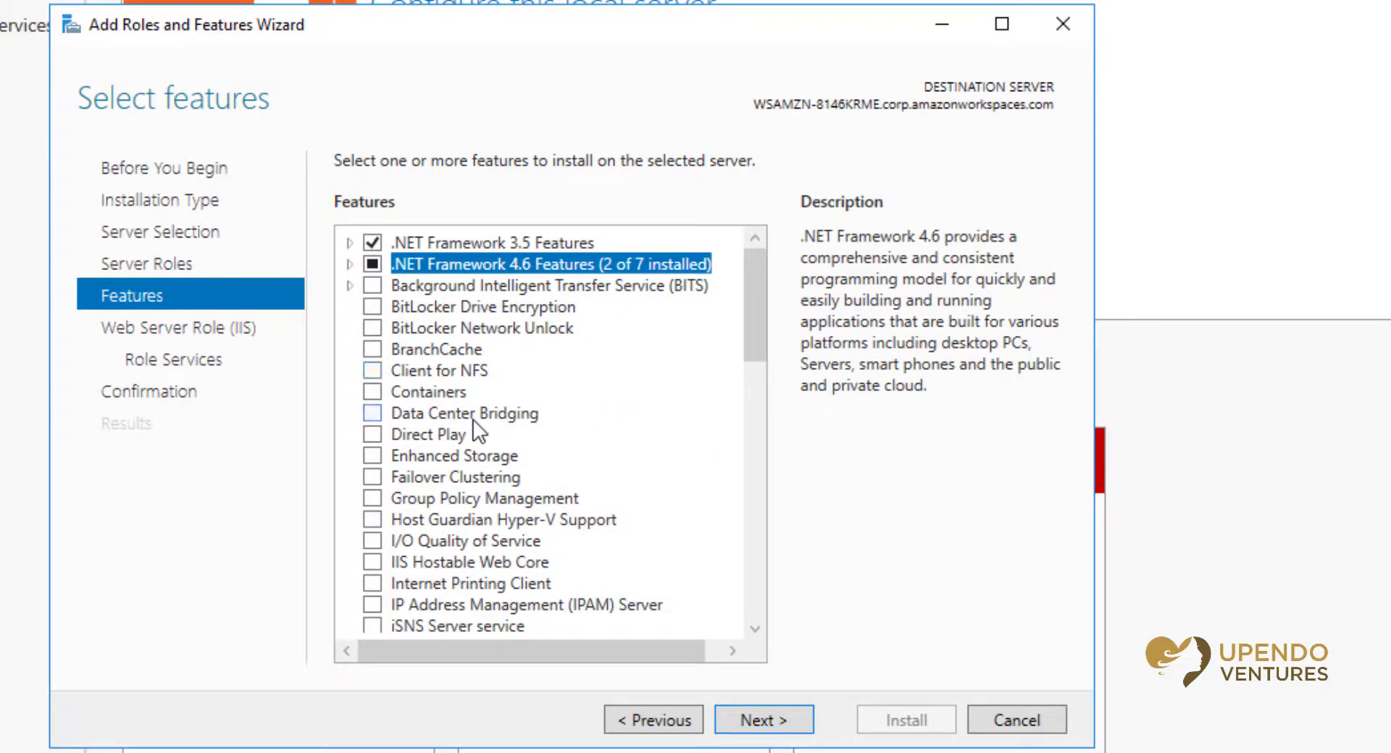
# - Look through the remaining features, keep them unchanged, and proceed past the Web Server Role (IIS) introduction to its role services
pyautogui.scroll(-6, 478, 433)
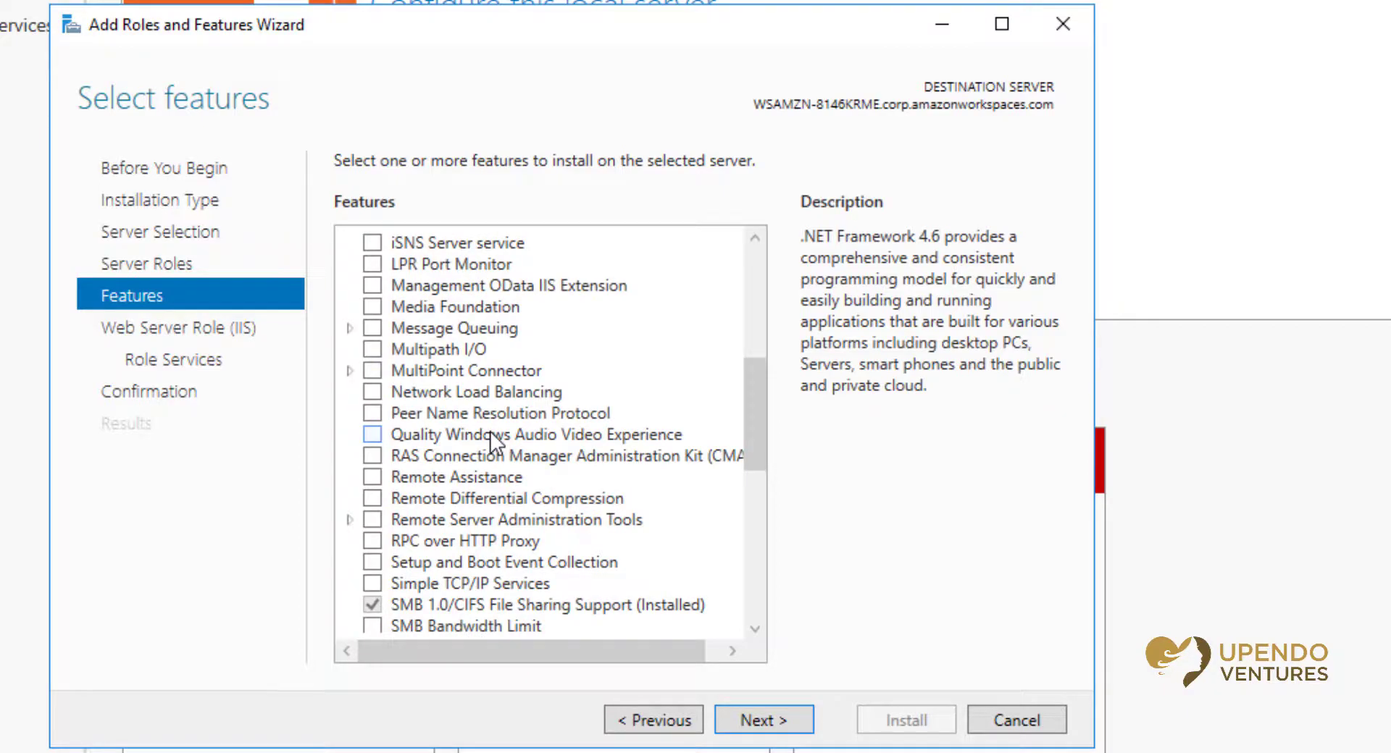
pyautogui.scroll(-8, 480, 511)
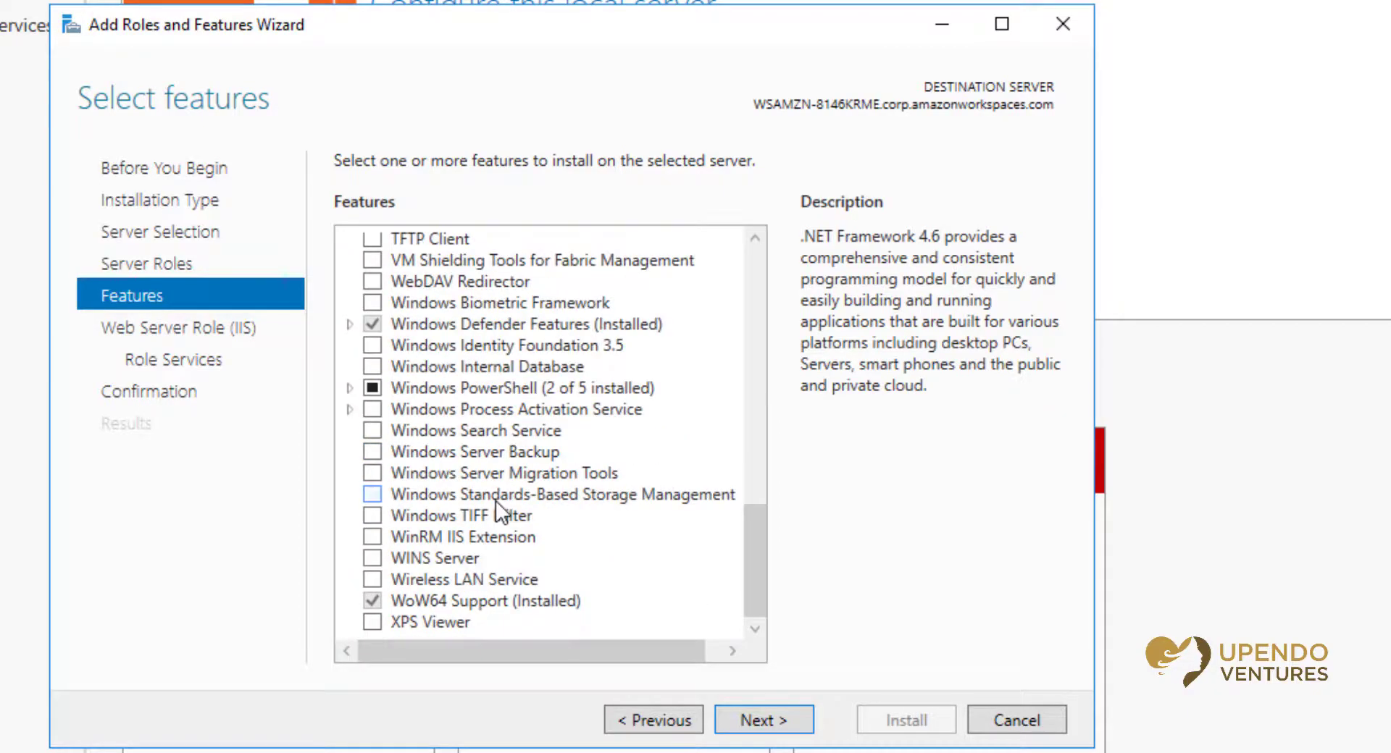
pyautogui.click(766, 724)
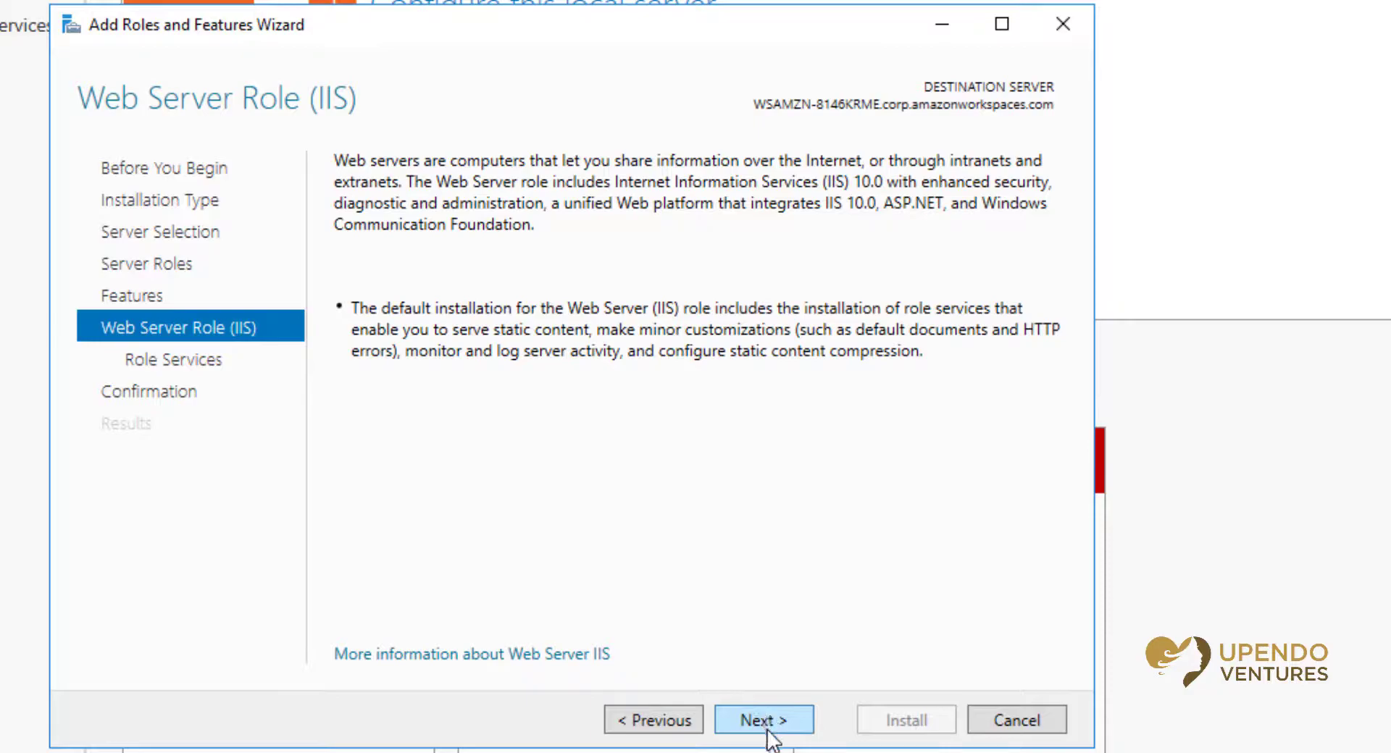
pyautogui.click(767, 721)
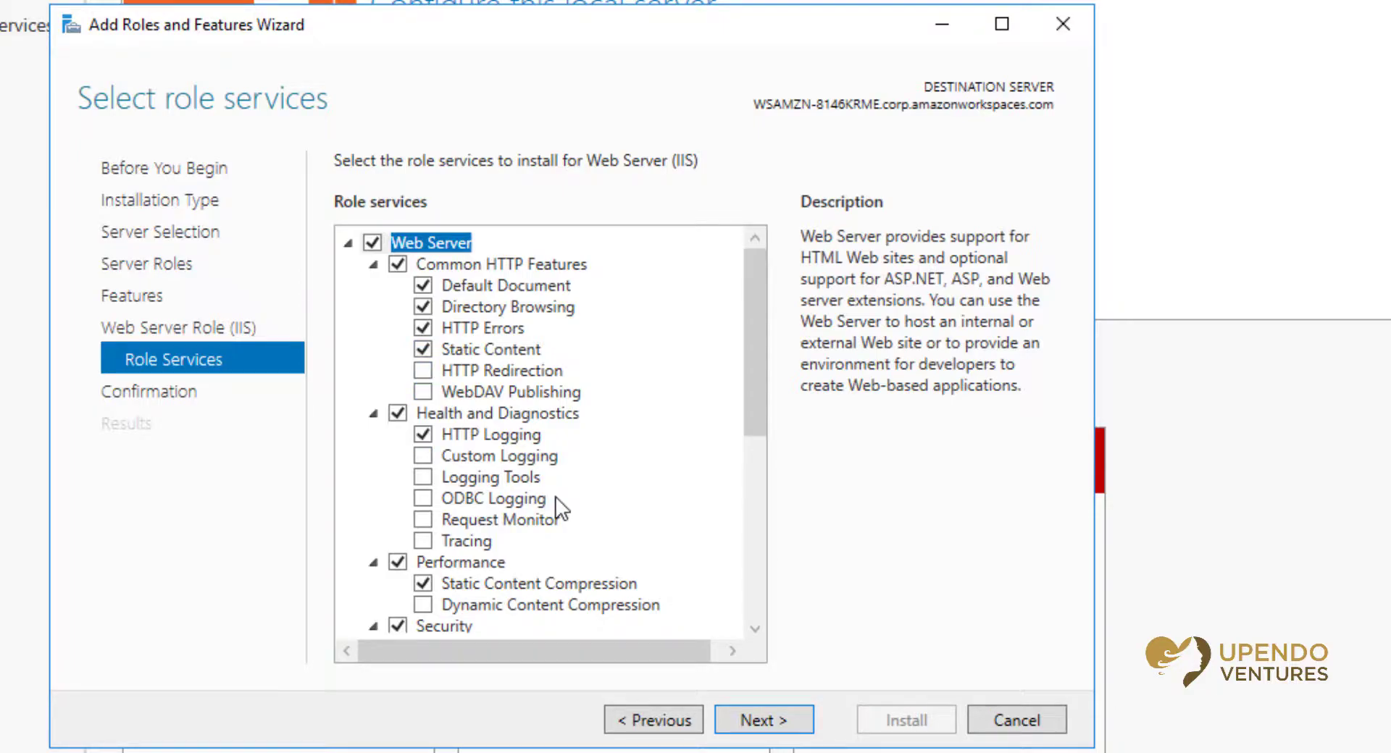
# - Add the Dynamic Content Compression and Basic Authentication role services to the web server
pyautogui.scroll(-1, 550, 521)
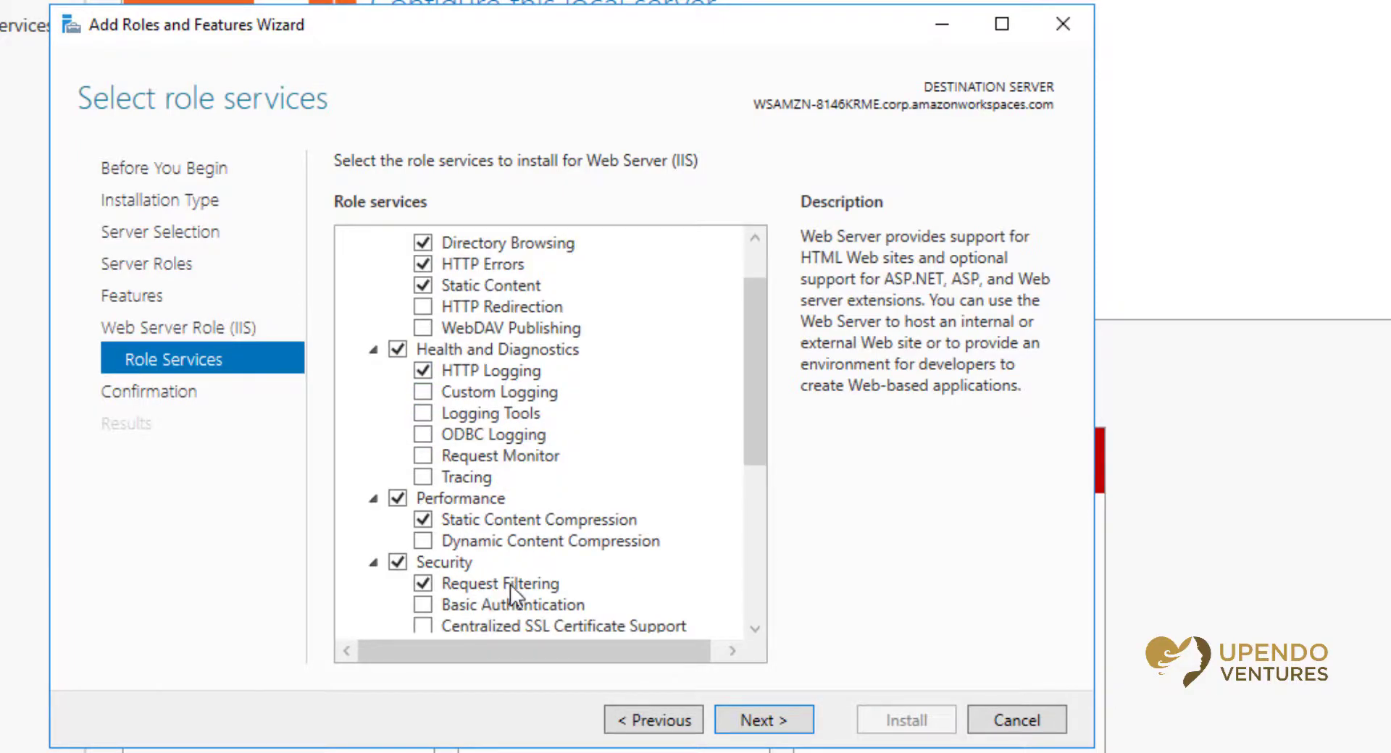
pyautogui.click(424, 542)
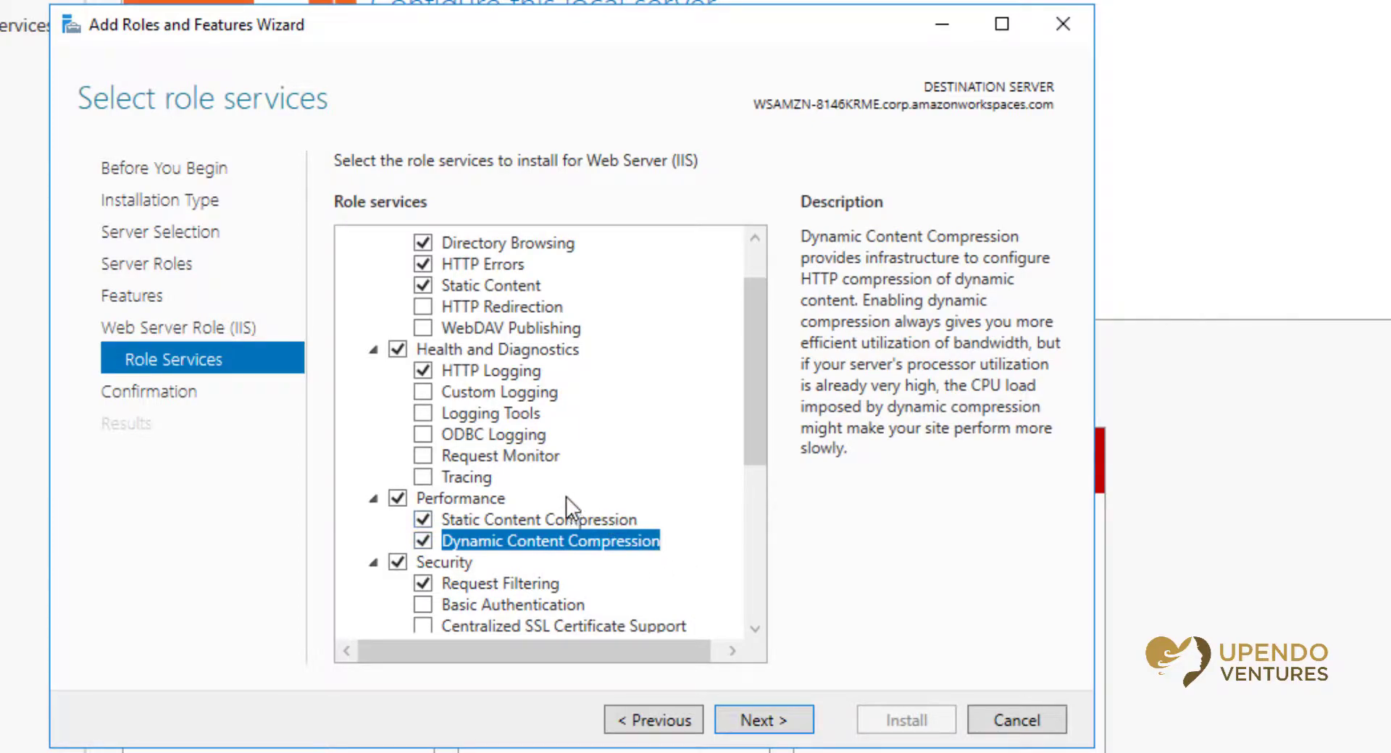
pyautogui.scroll(-2, 566, 497)
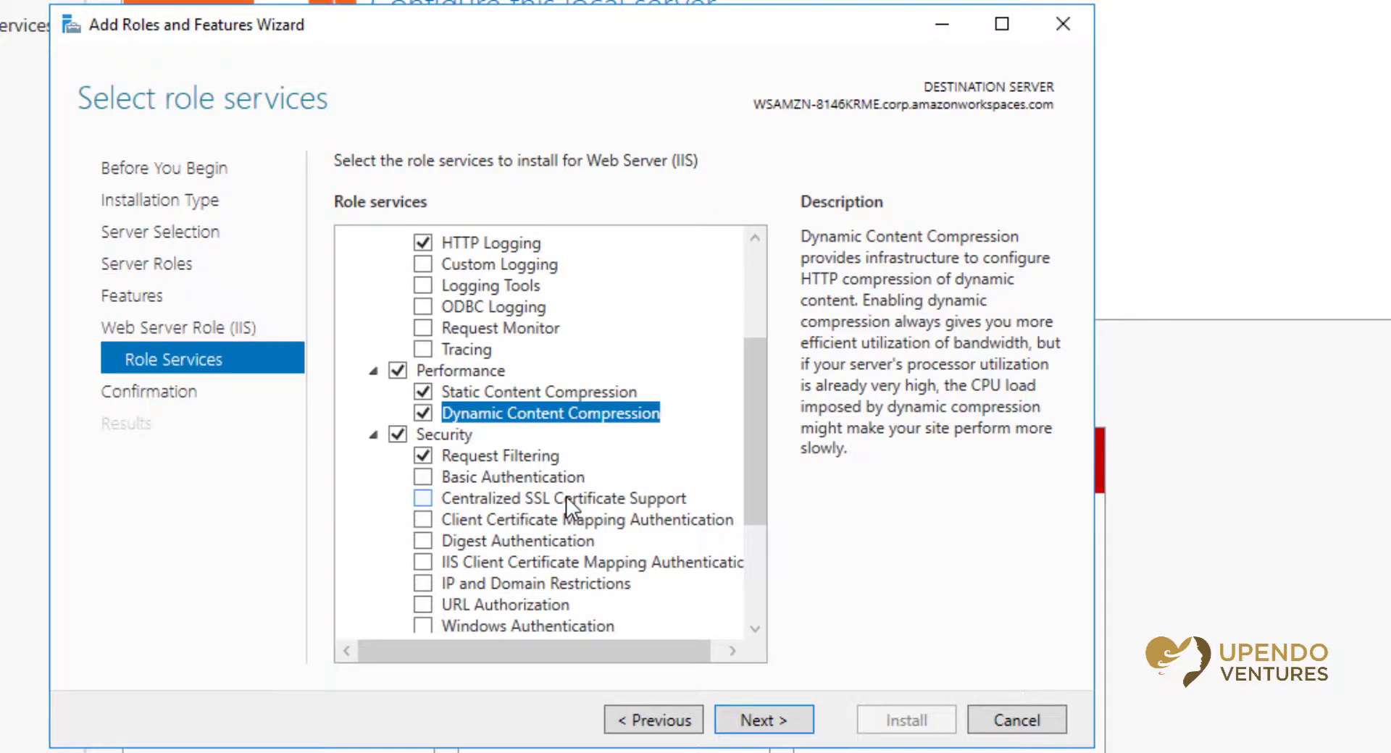
pyautogui.scroll(-1, 567, 497)
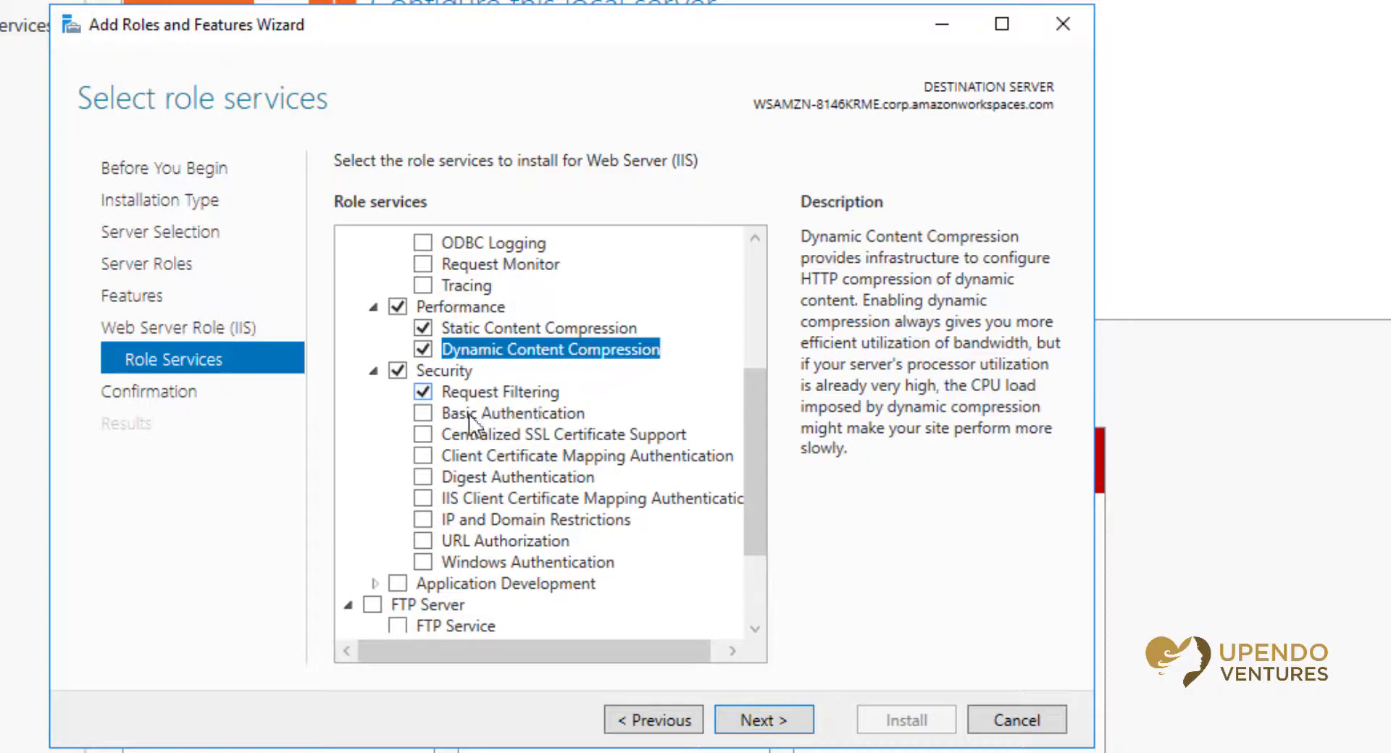
pyautogui.click(423, 414)
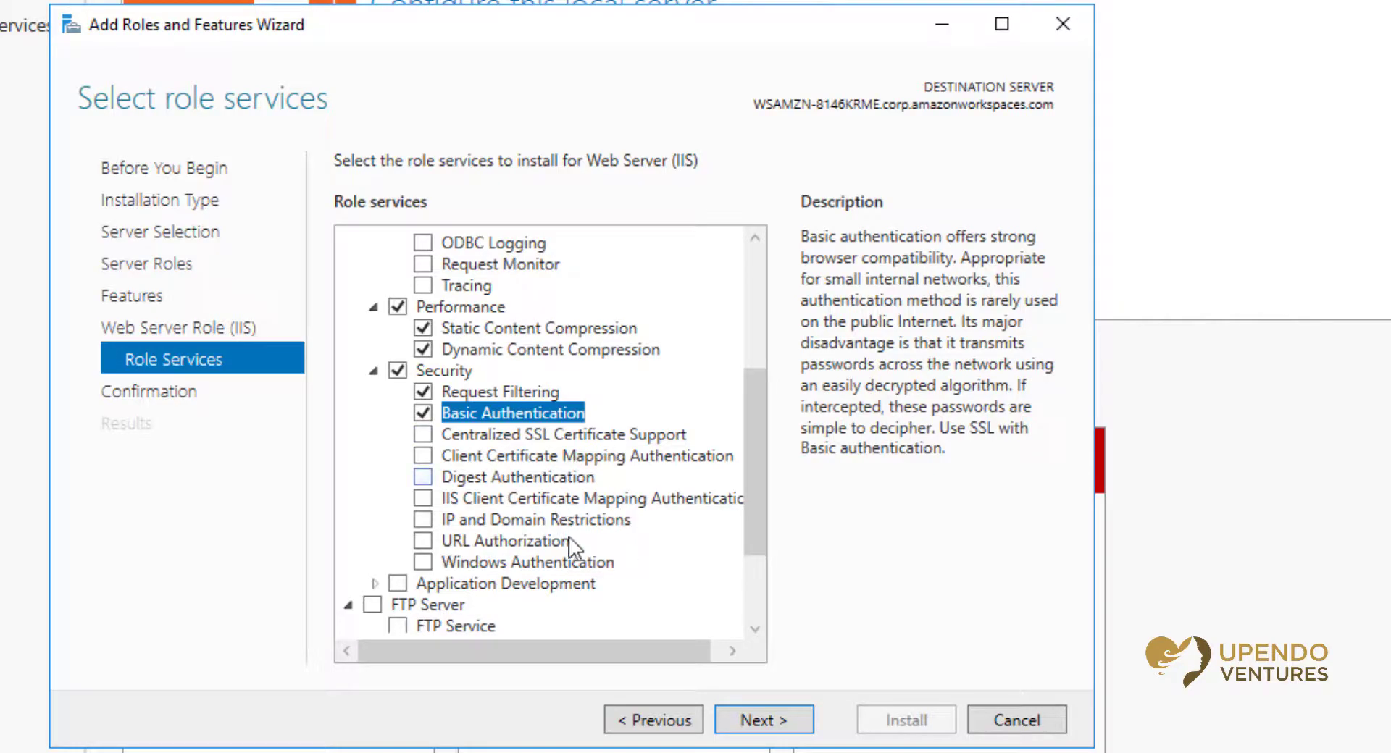
# - Under Application Development, add .NET Extensibility 3.5 and 4.6 plus ASP.NET 3.5 and 4.6, including the required ISAPI features
pyautogui.scroll(-2, 547, 411)
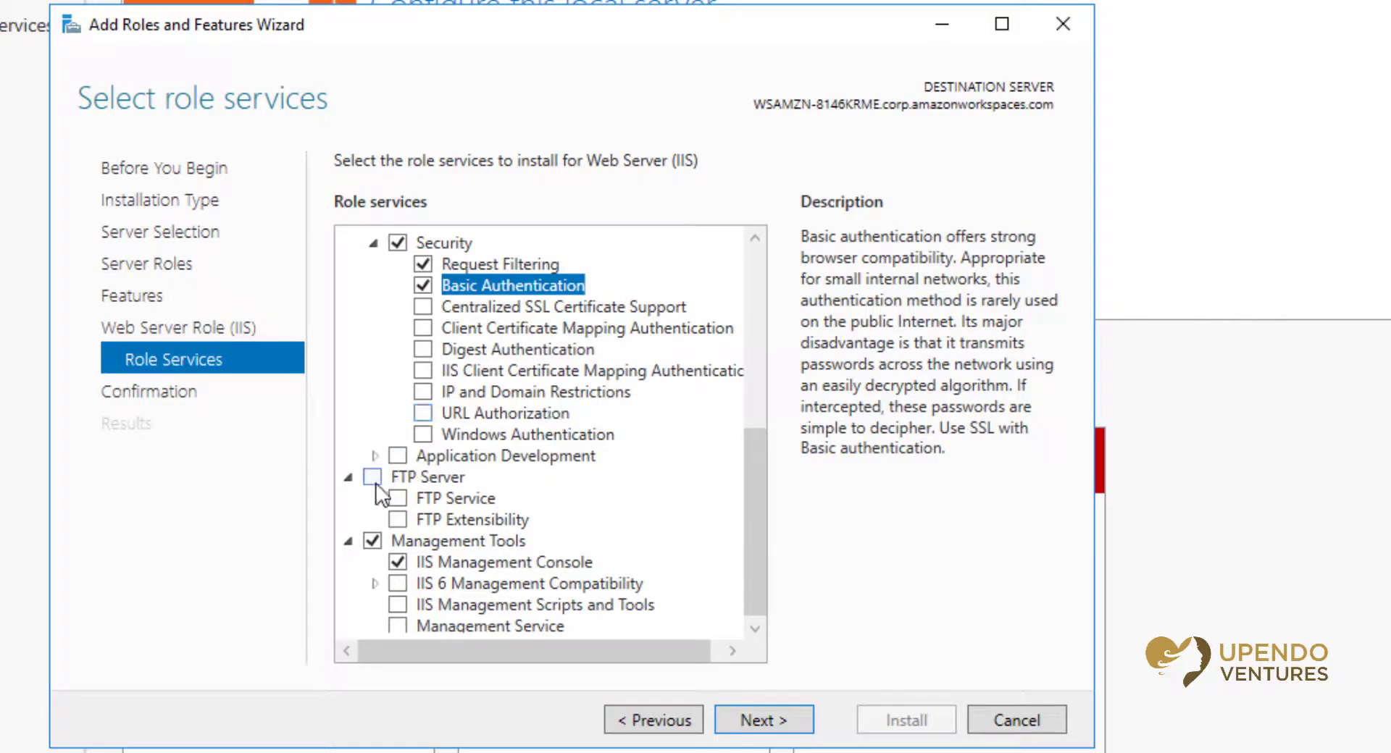
pyautogui.click(375, 456)
pyautogui.scroll(-2, 376, 452)
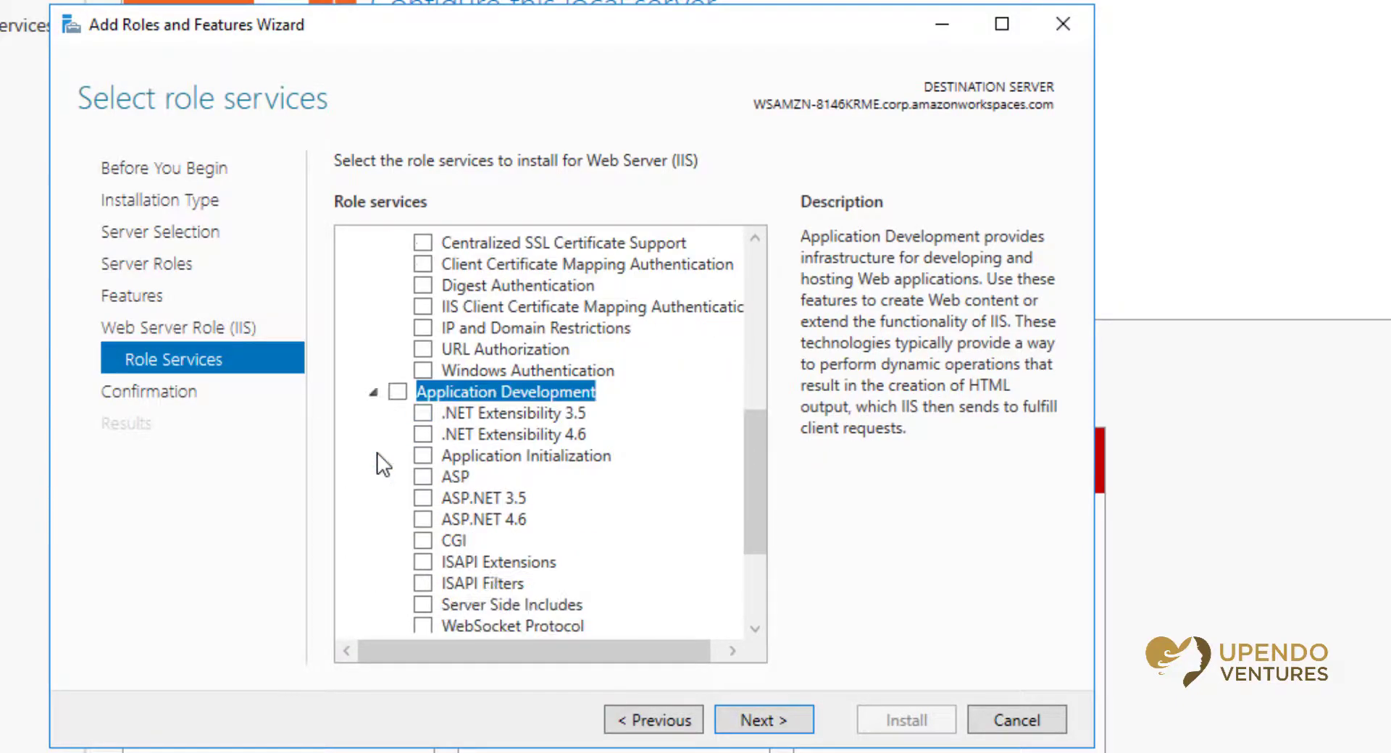
pyautogui.click(423, 351)
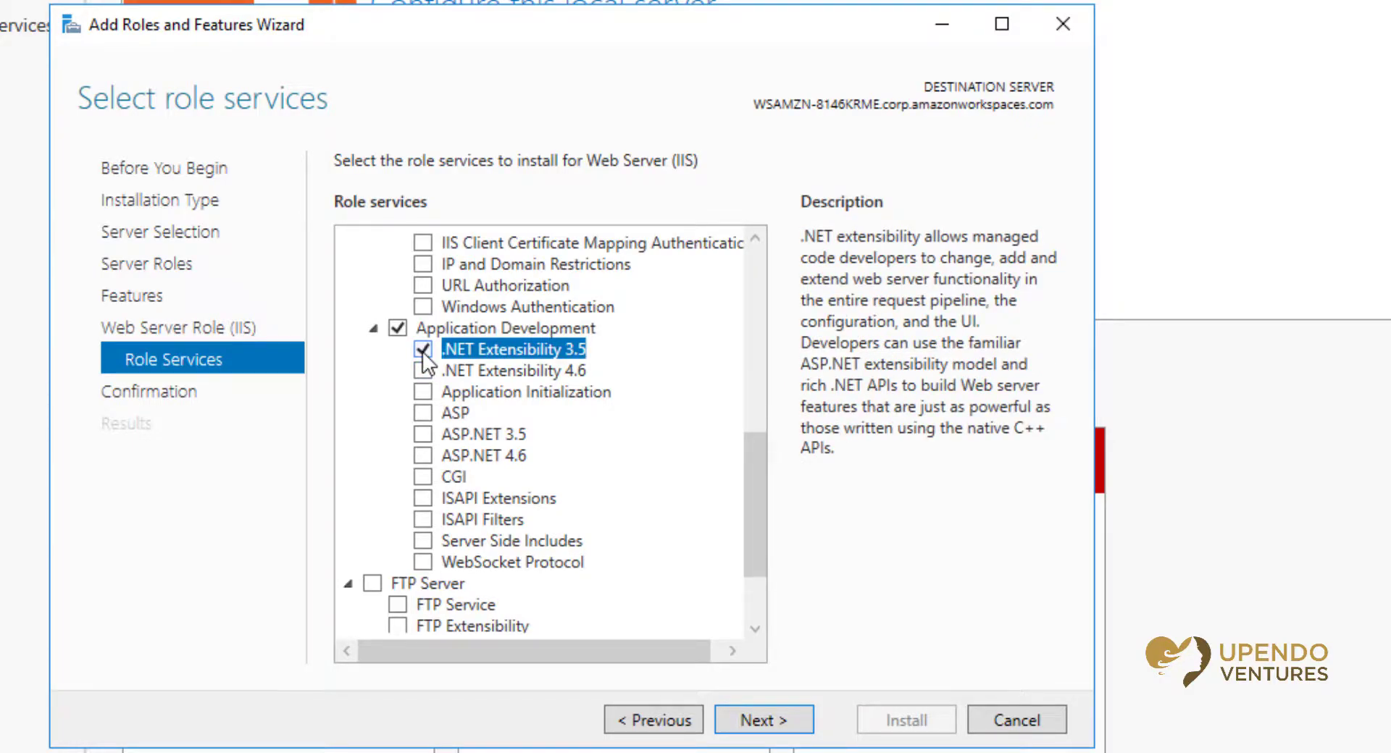
pyautogui.click(423, 370)
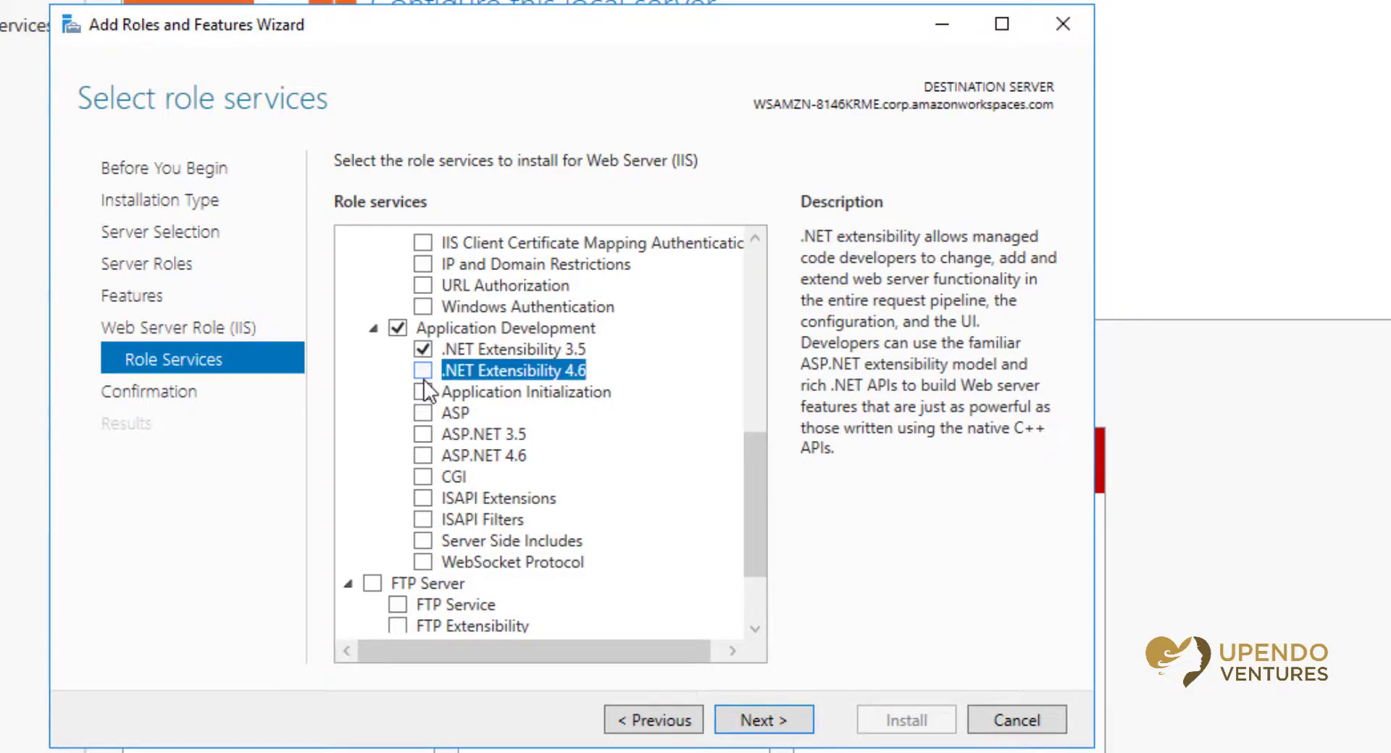
pyautogui.click(423, 435)
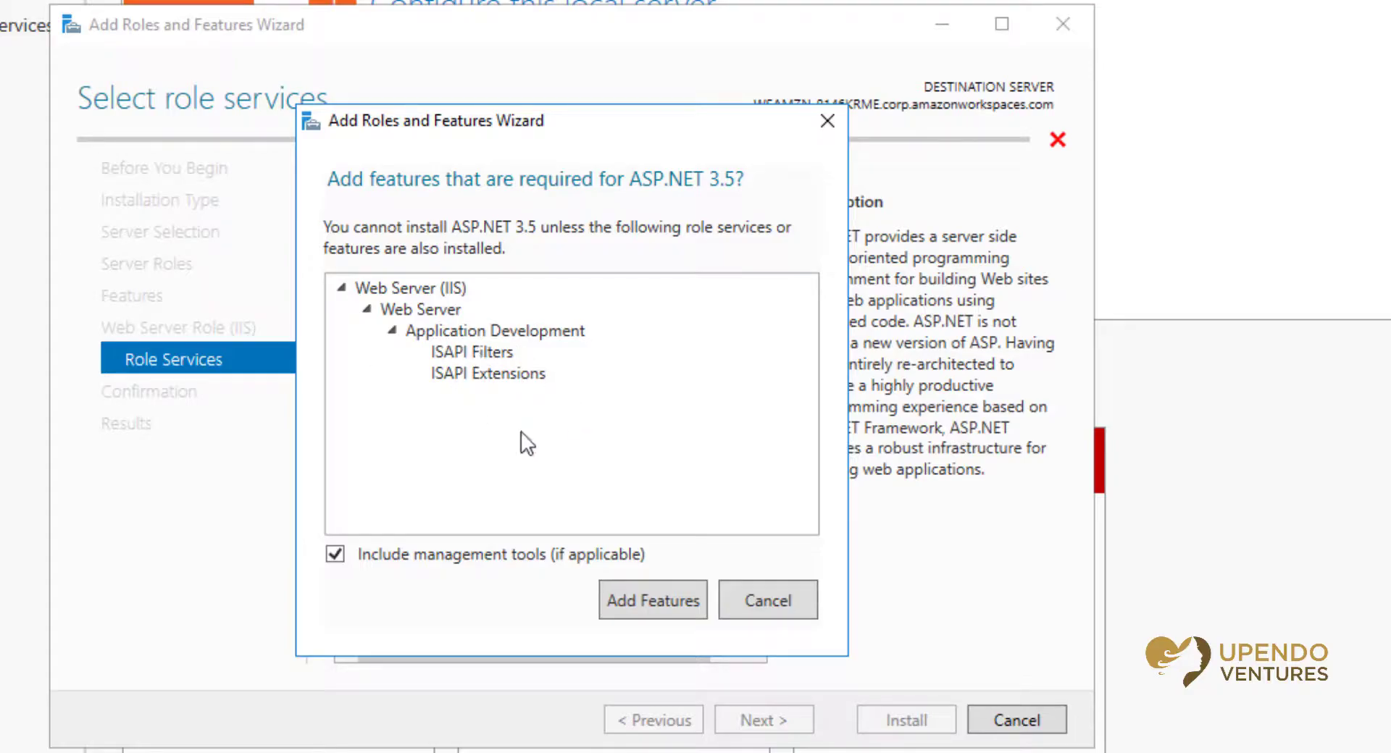
pyautogui.click(653, 603)
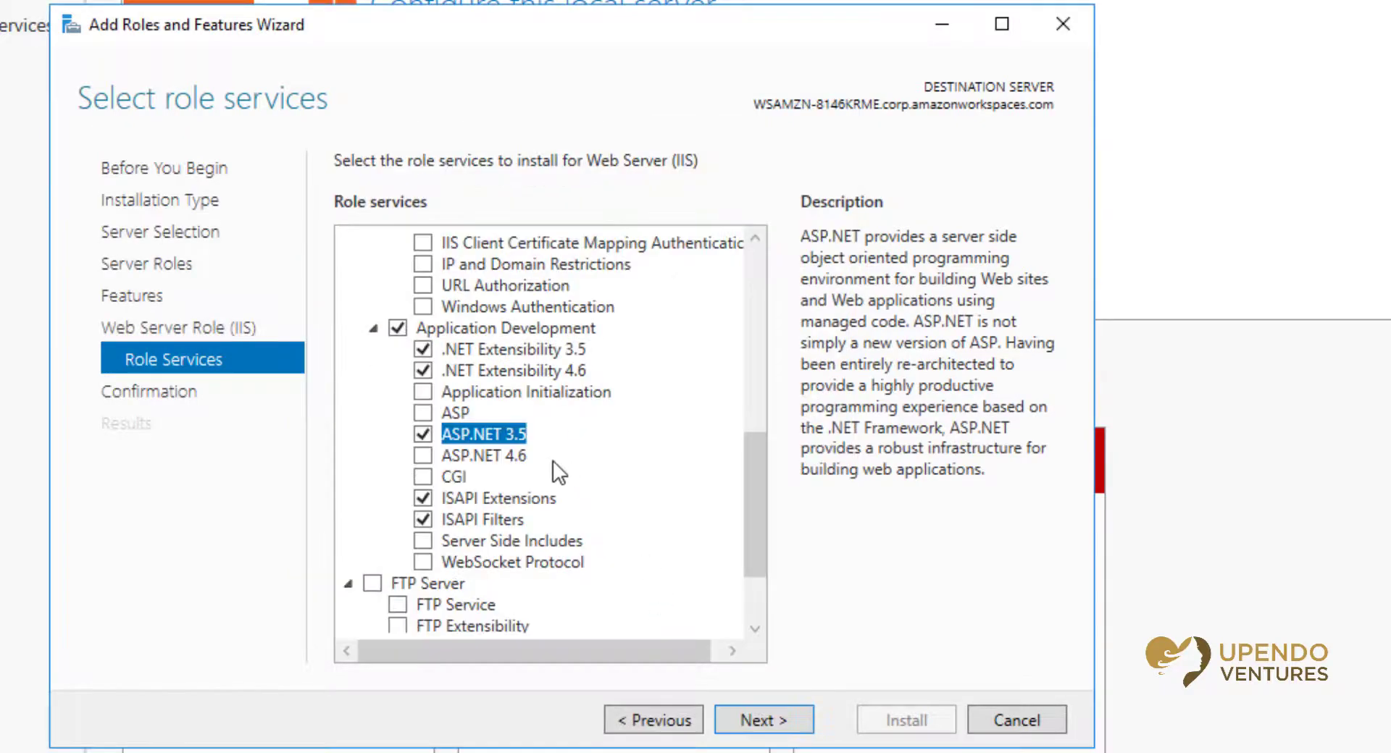
pyautogui.click(425, 456)
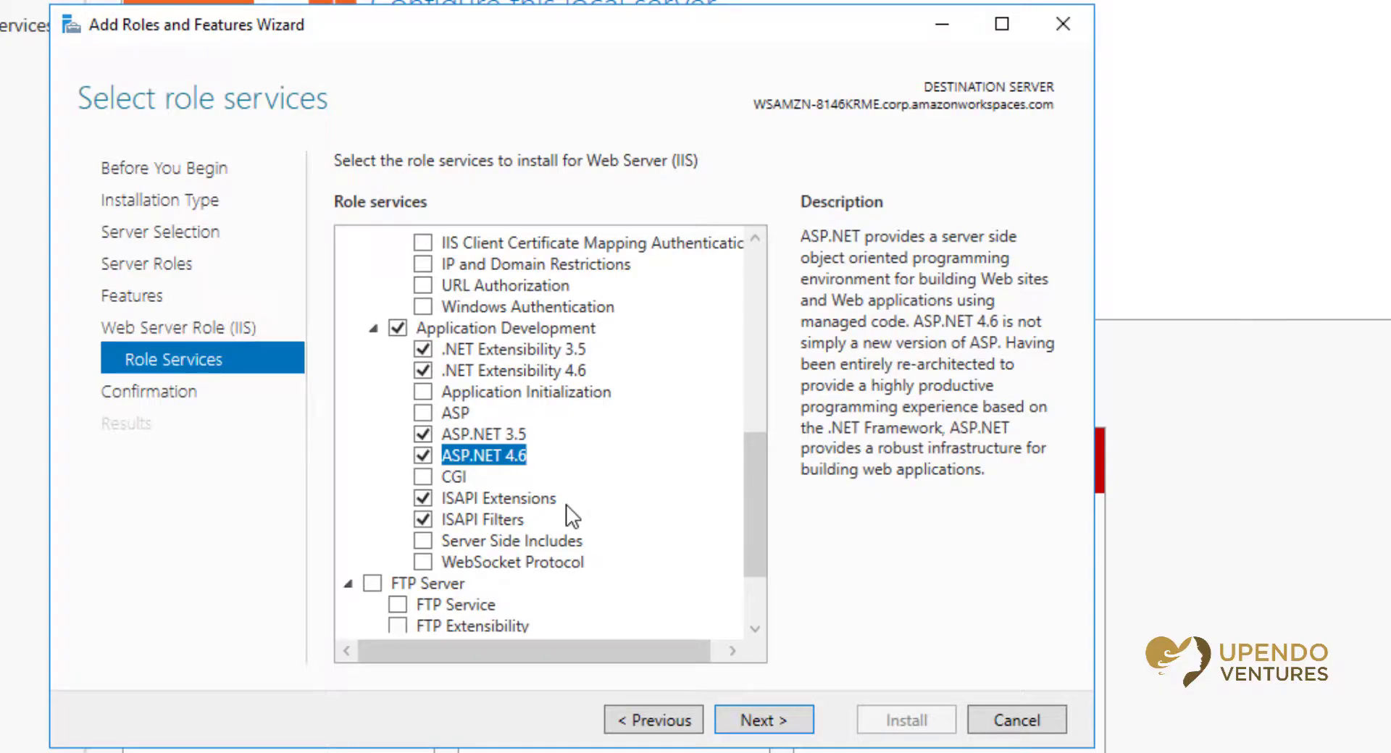
# - Review the full list of selected IIS role services and proceed to the installation confirmation
pyautogui.scroll(-2, 567, 505)
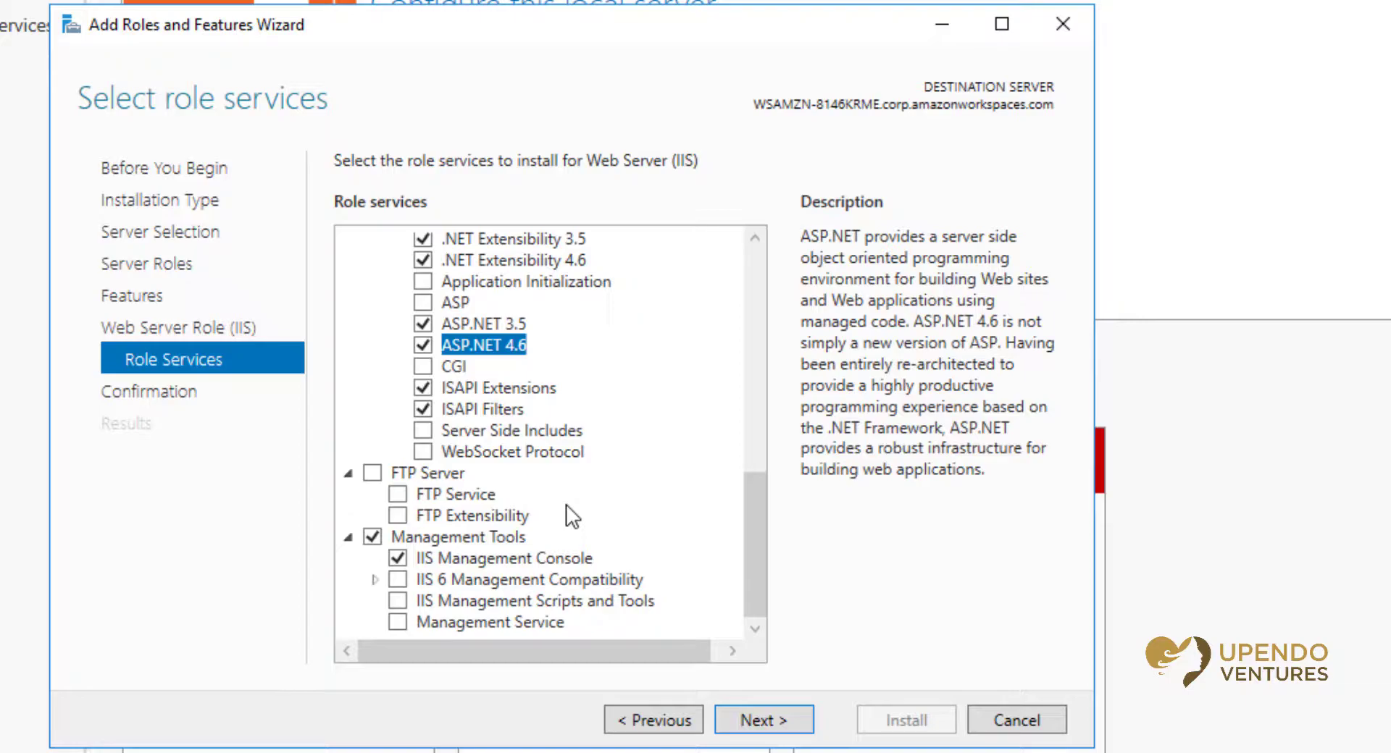
pyautogui.scroll(3, 566, 505)
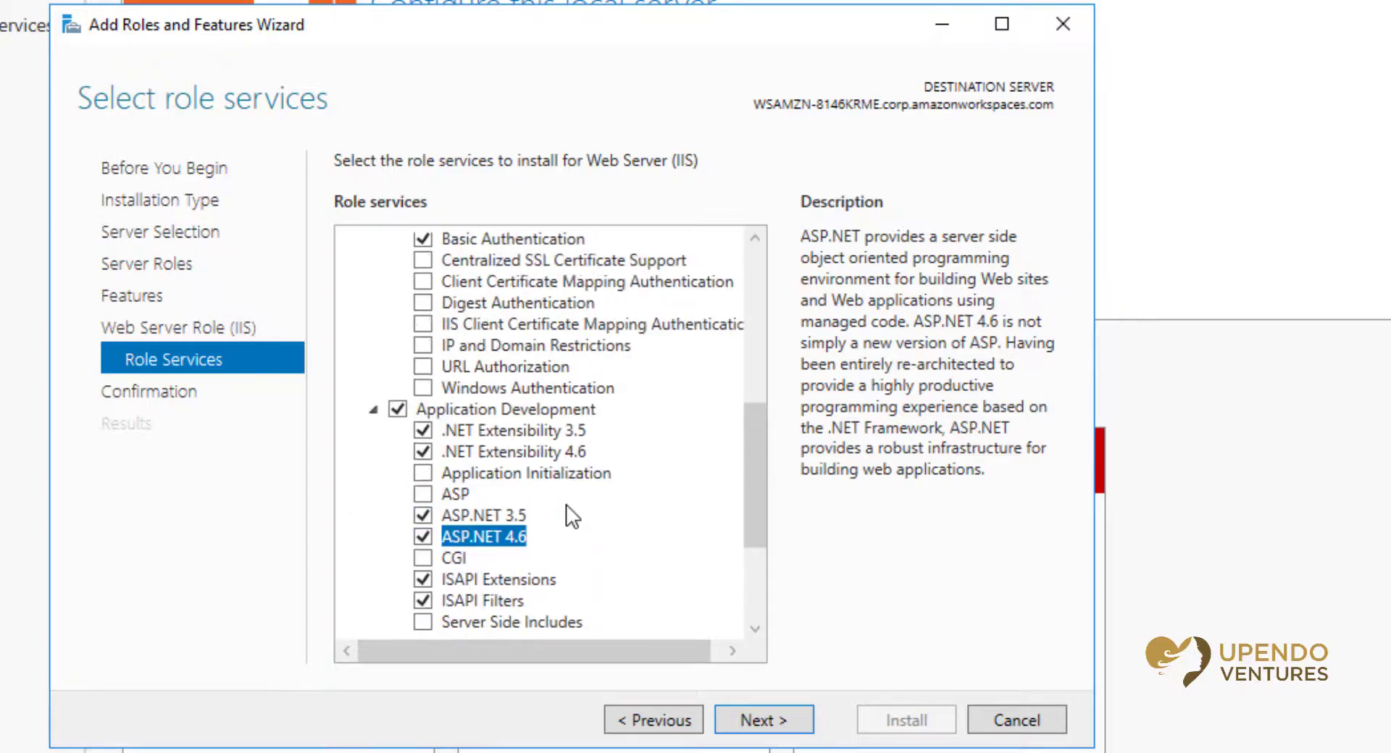
pyautogui.scroll(-1, 566, 504)
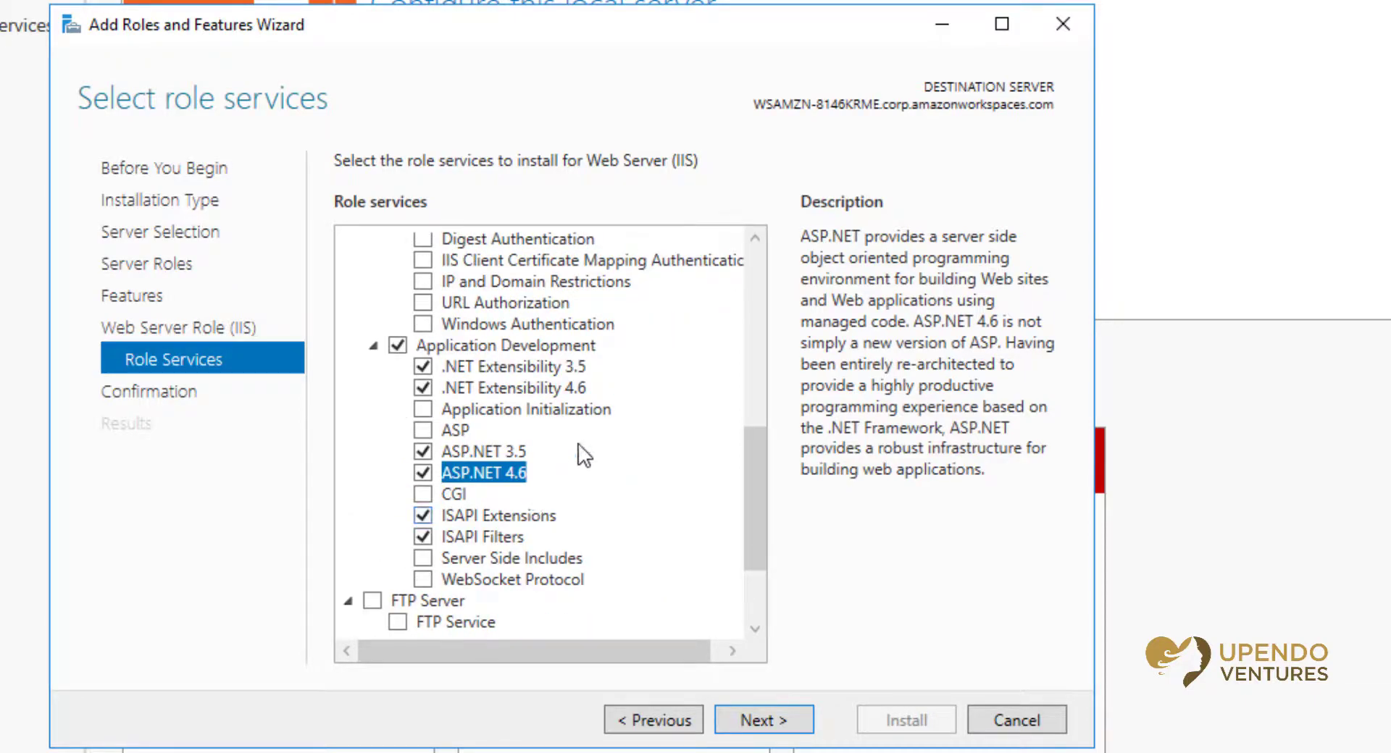
pyautogui.scroll(4, 579, 445)
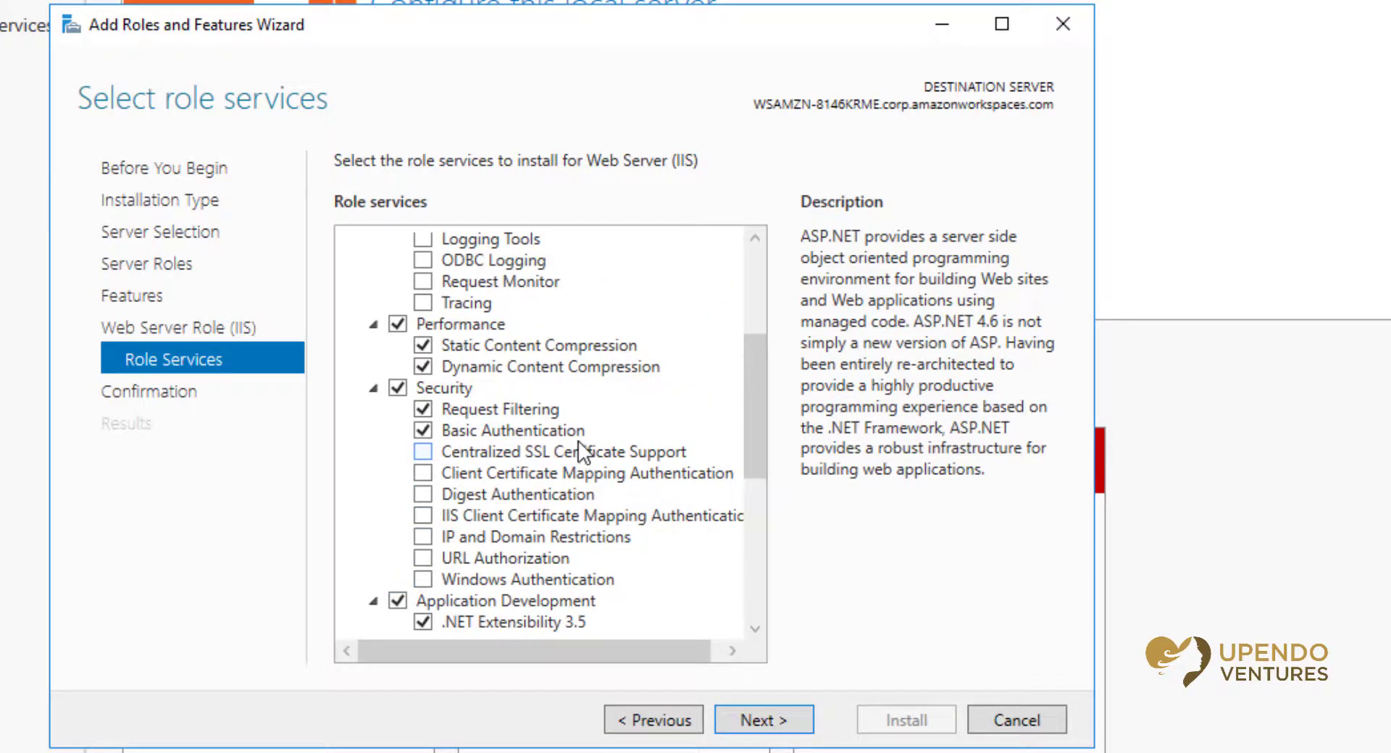
pyautogui.scroll(1, 579, 443)
pyautogui.scroll(1, 485, 426)
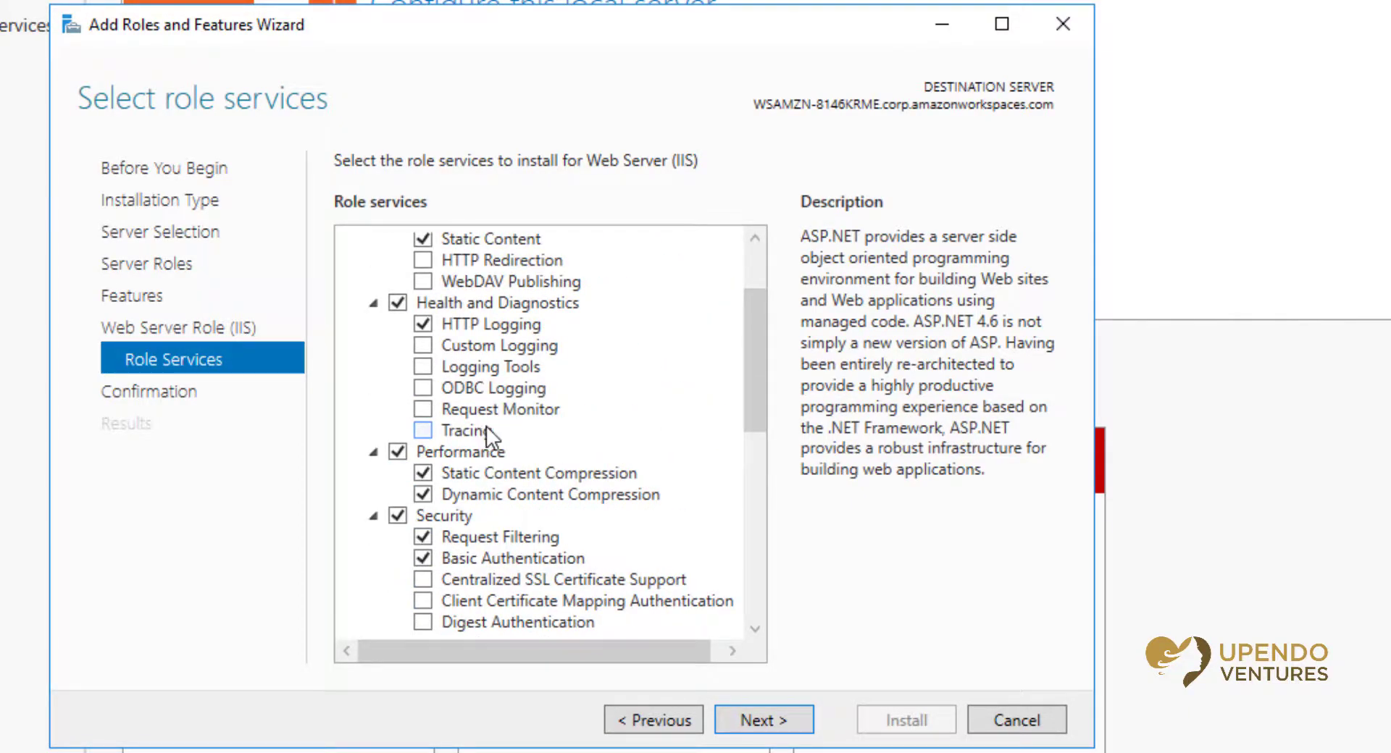
pyautogui.scroll(2, 486, 426)
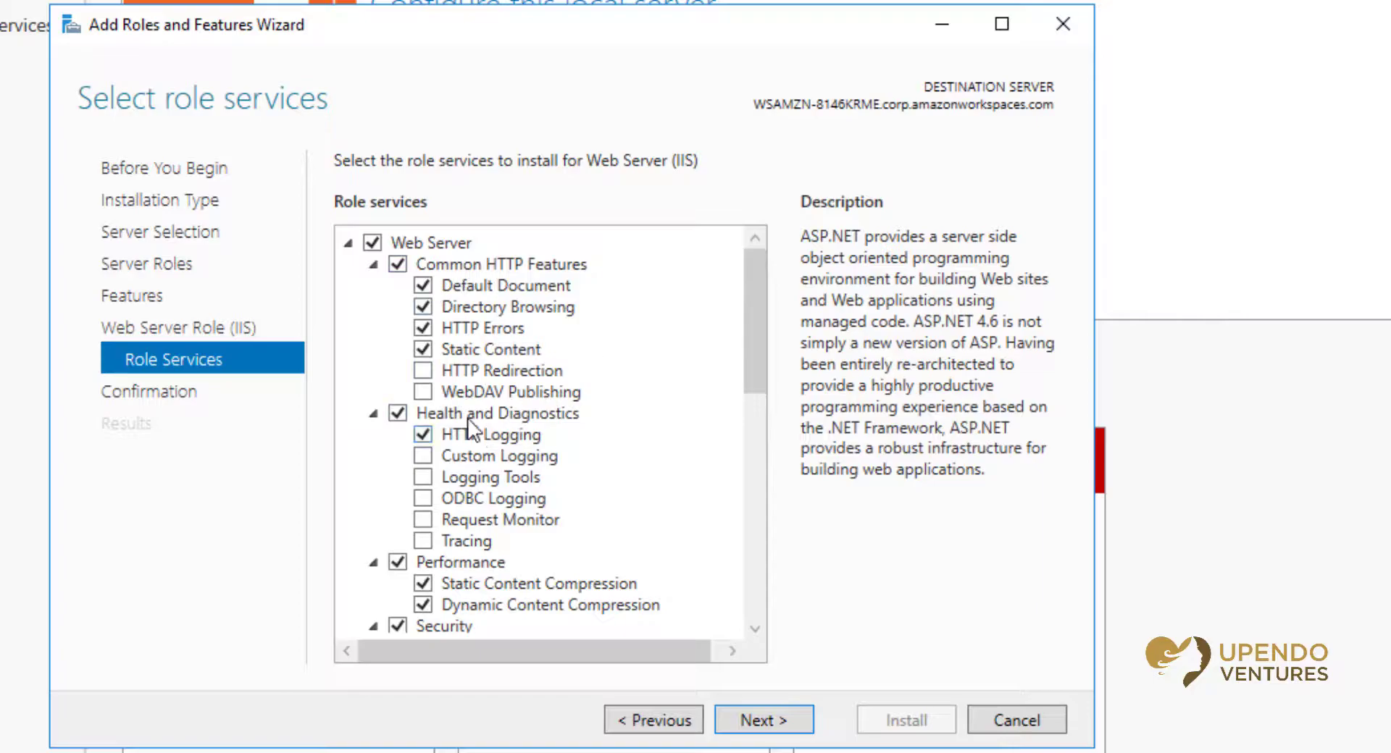
pyautogui.click(768, 731)
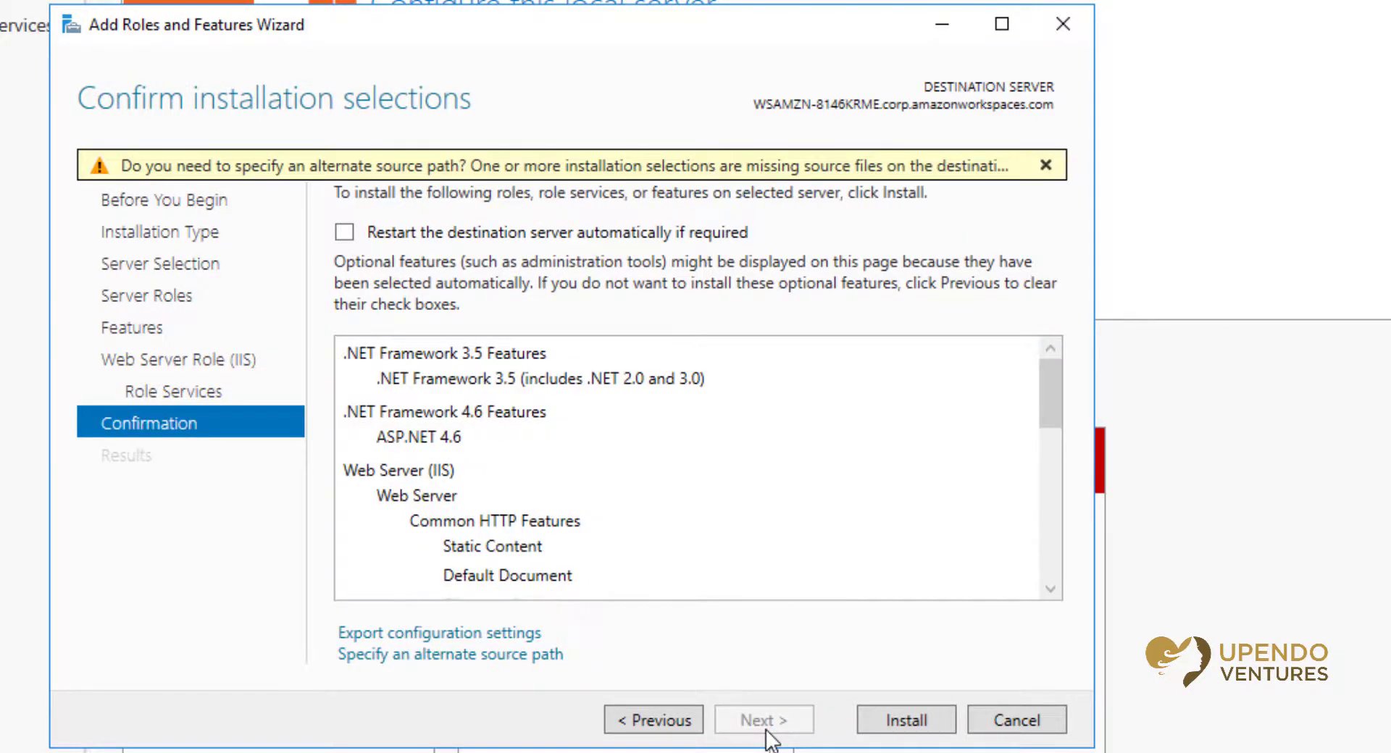
# - Allow the destination server to restart automatically if required and start the installation
pyautogui.click(449, 232)
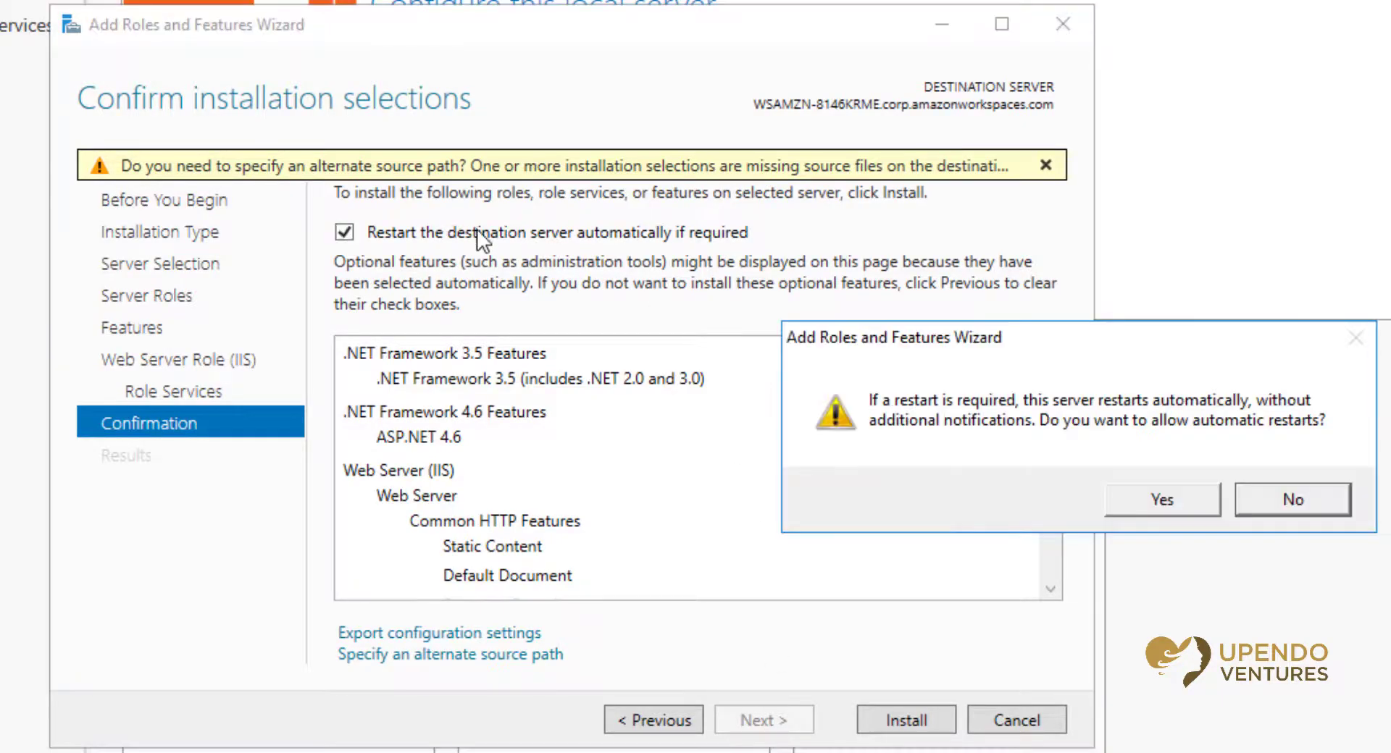
pyautogui.click(1162, 500)
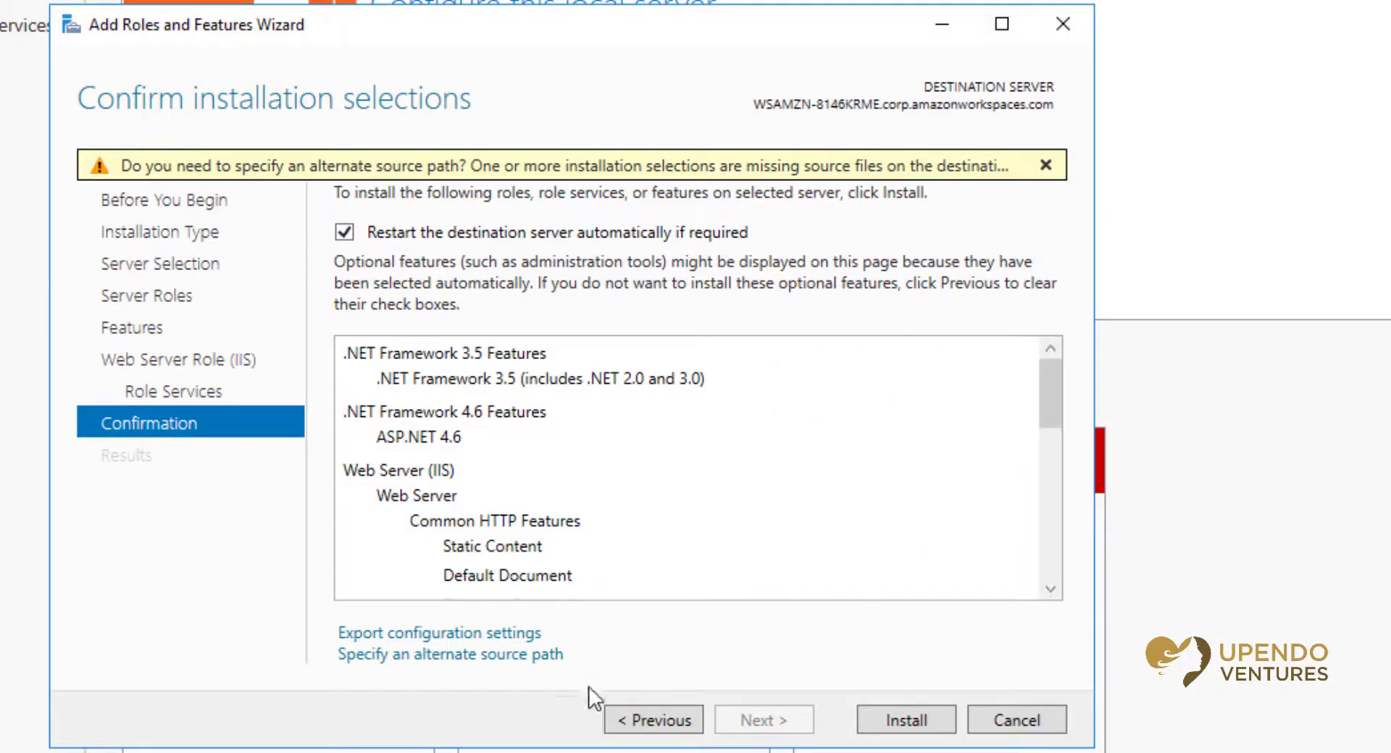
pyautogui.click(910, 720)
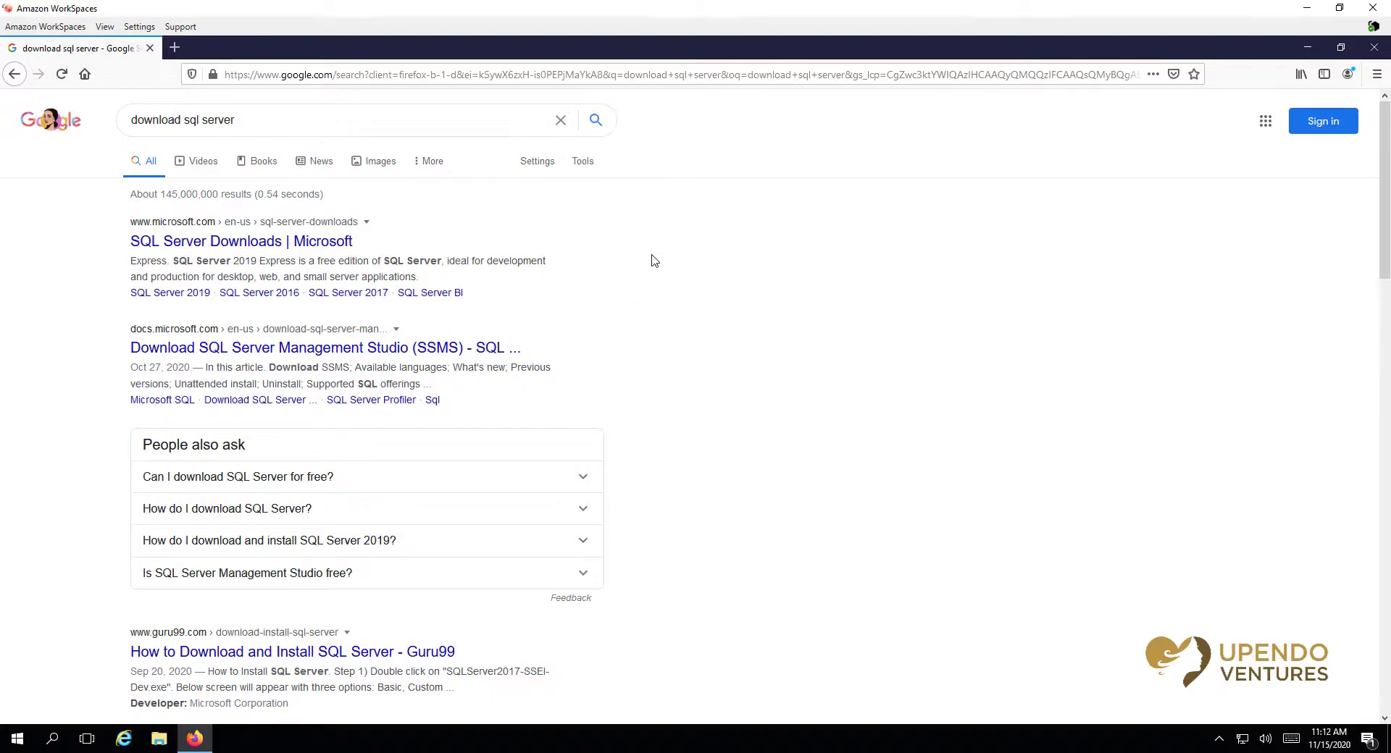
# - From Microsoft's SQL Server Downloads page, download the free SQL Server 2019 Developer edition and save its installer file
pyautogui.click(275, 247)
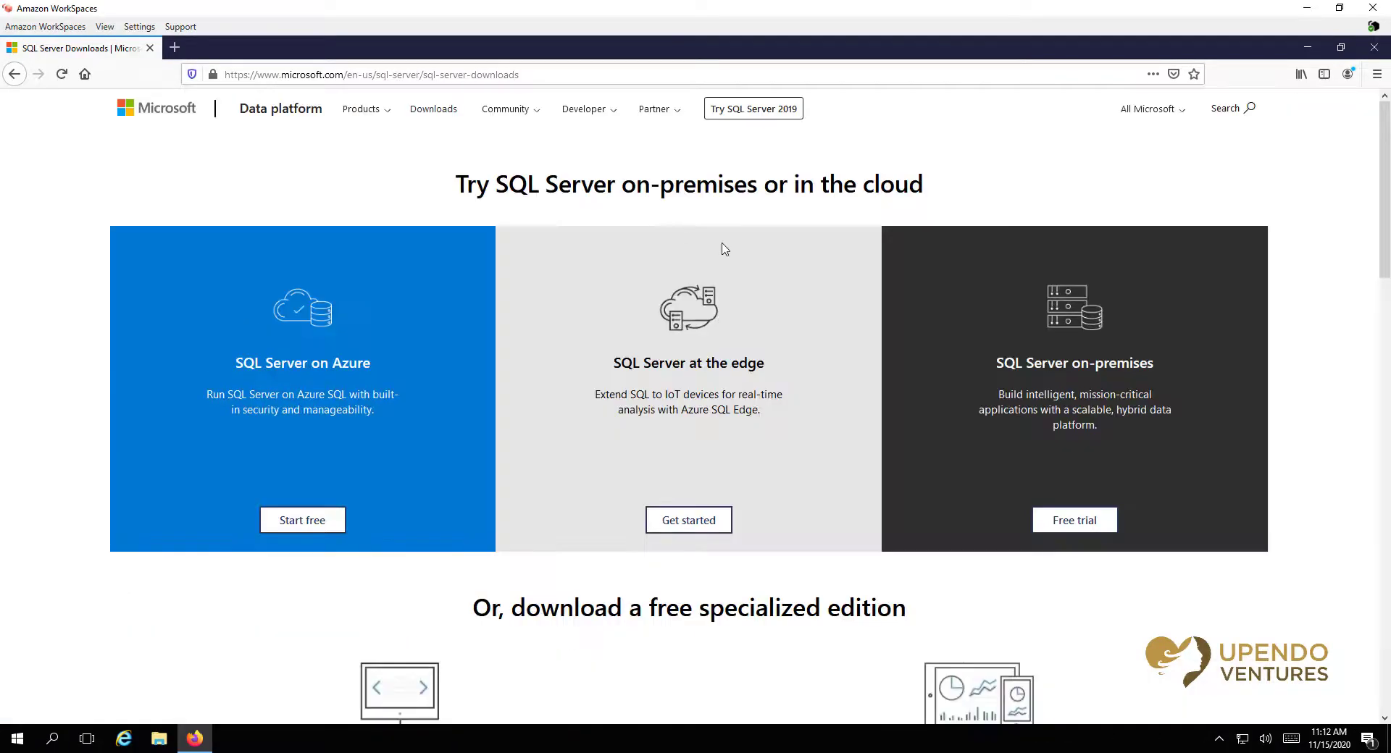
pyautogui.scroll(-10, 521, 348)
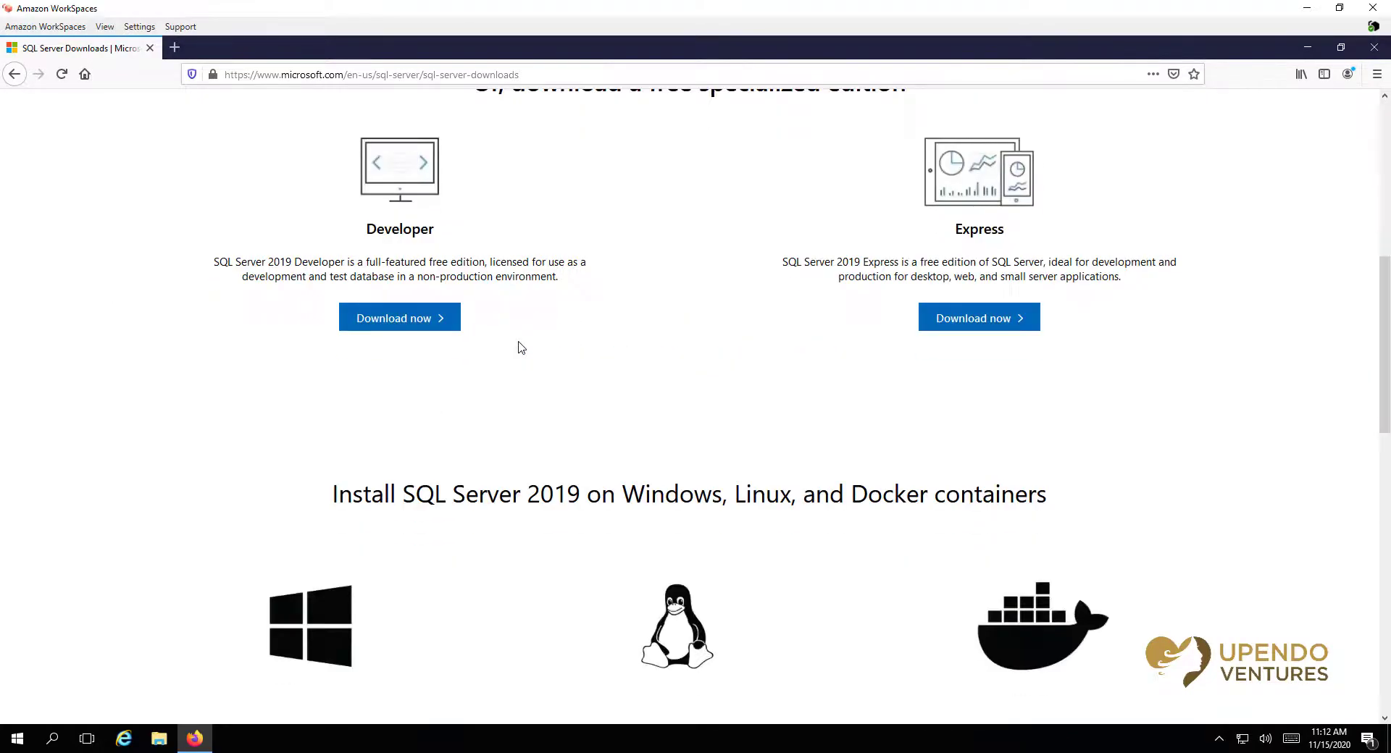
pyautogui.scroll(1, 519, 346)
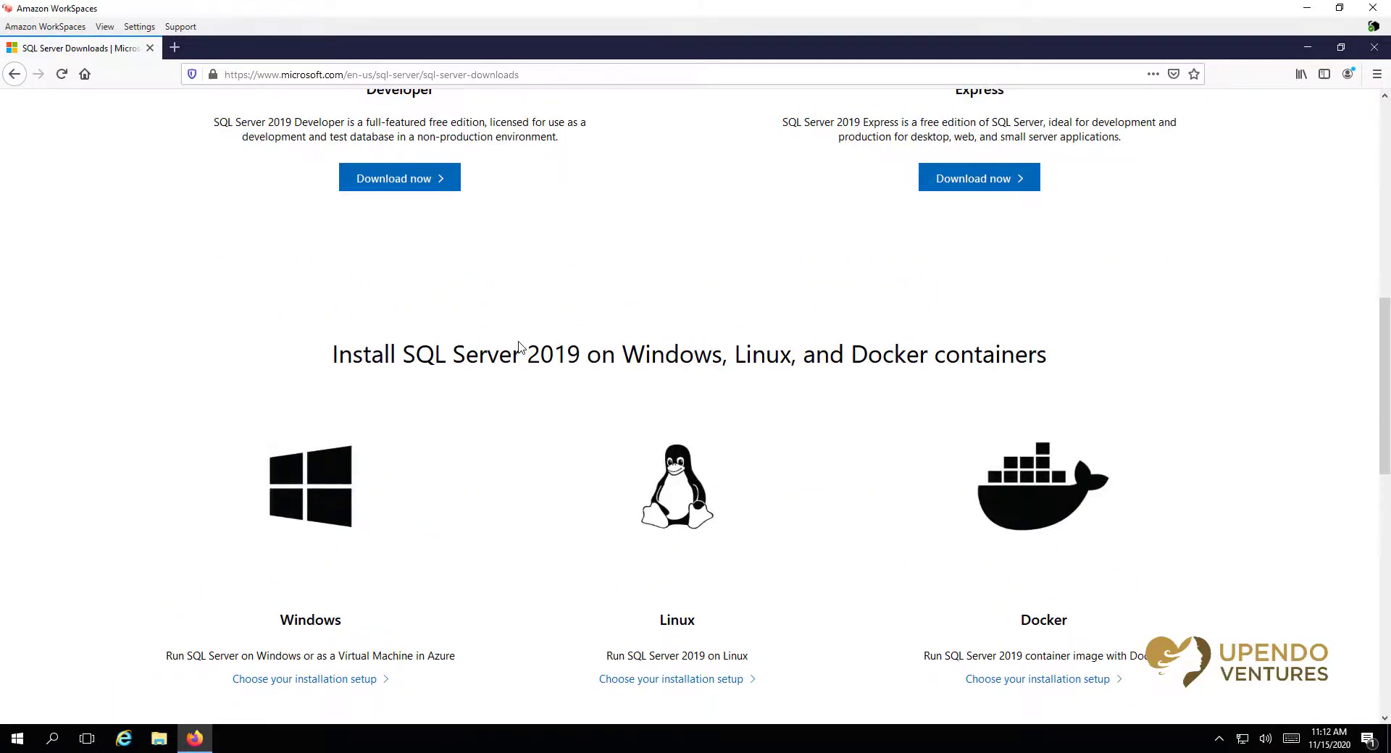
pyautogui.scroll(3, 518, 347)
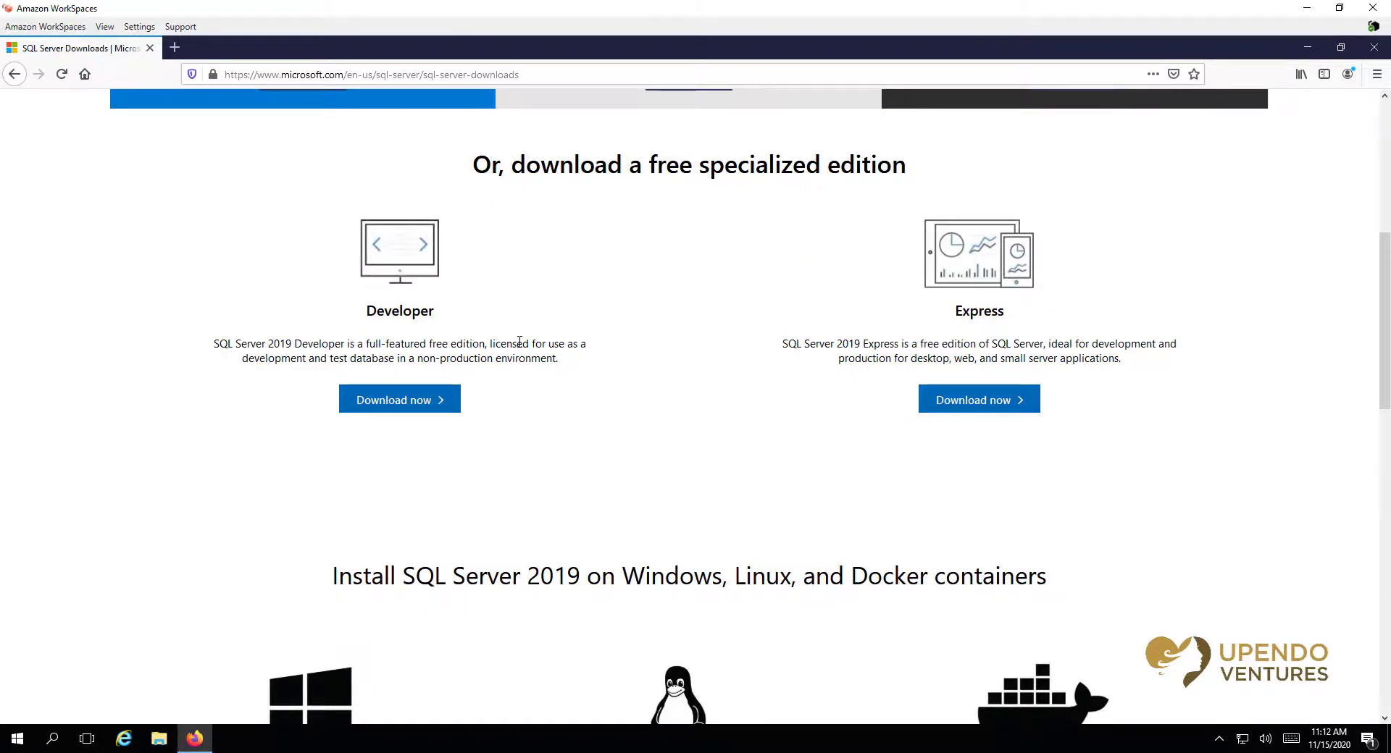
pyautogui.moveTo(250, 346); pyautogui.dragTo(391, 346)
pyautogui.click(402, 410)
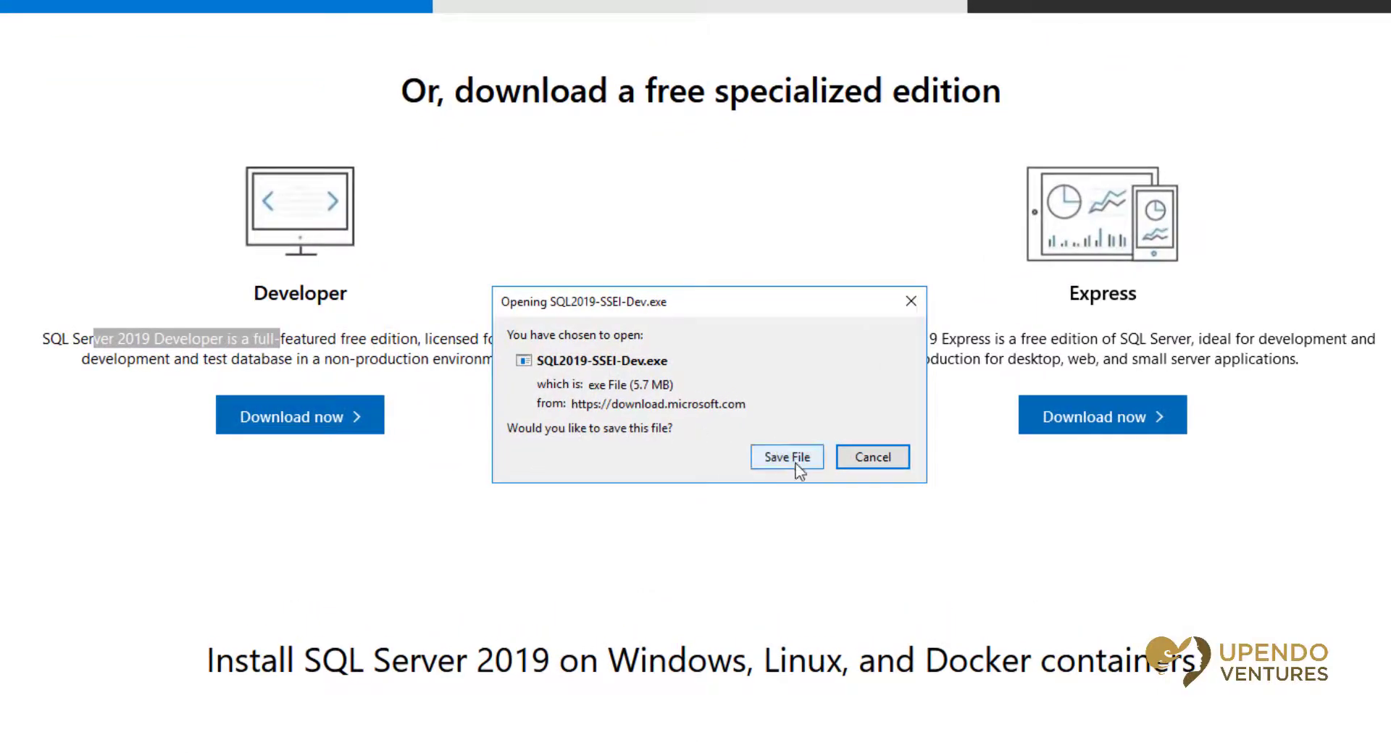
pyautogui.click(797, 464)
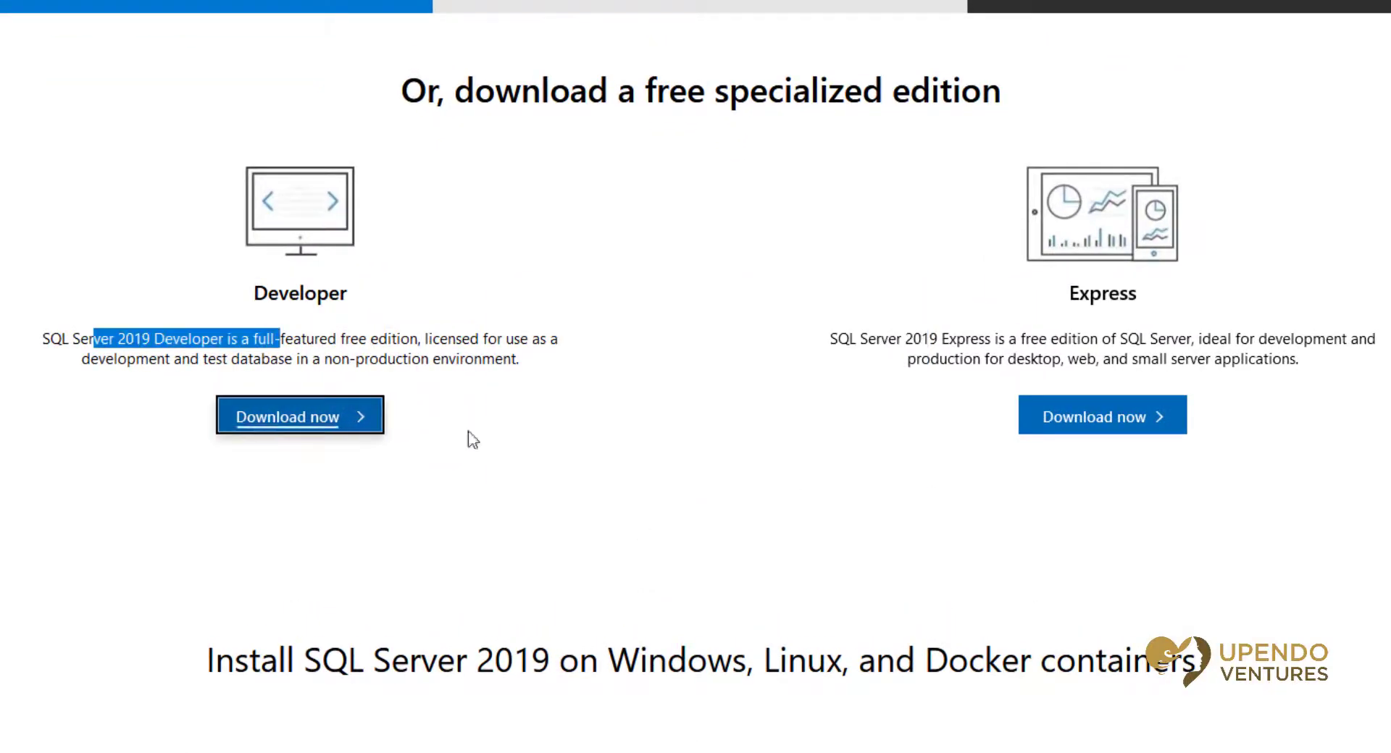
# - In the Downloads folder, unblock the SQL2019-SSEI-Dev installer through its file properties
pyautogui.press('super+e')
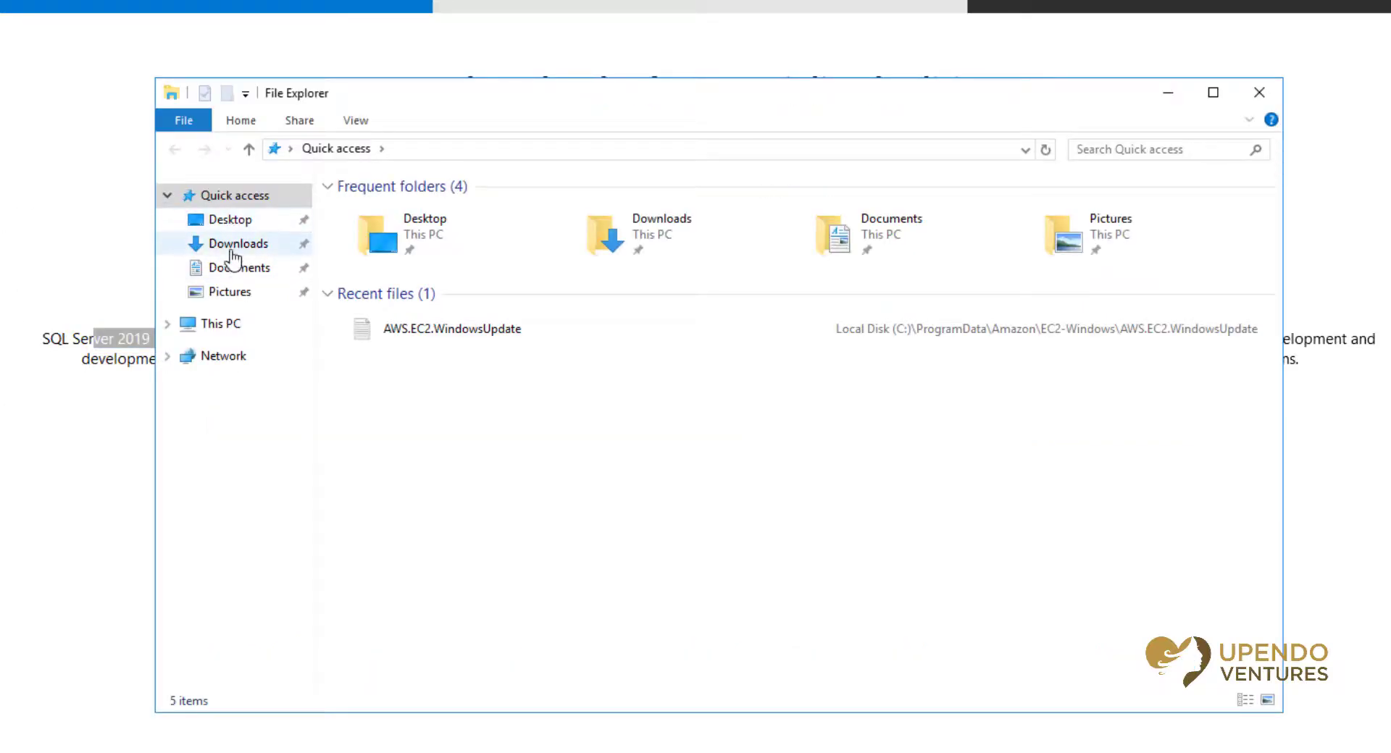
pyautogui.click(232, 249)
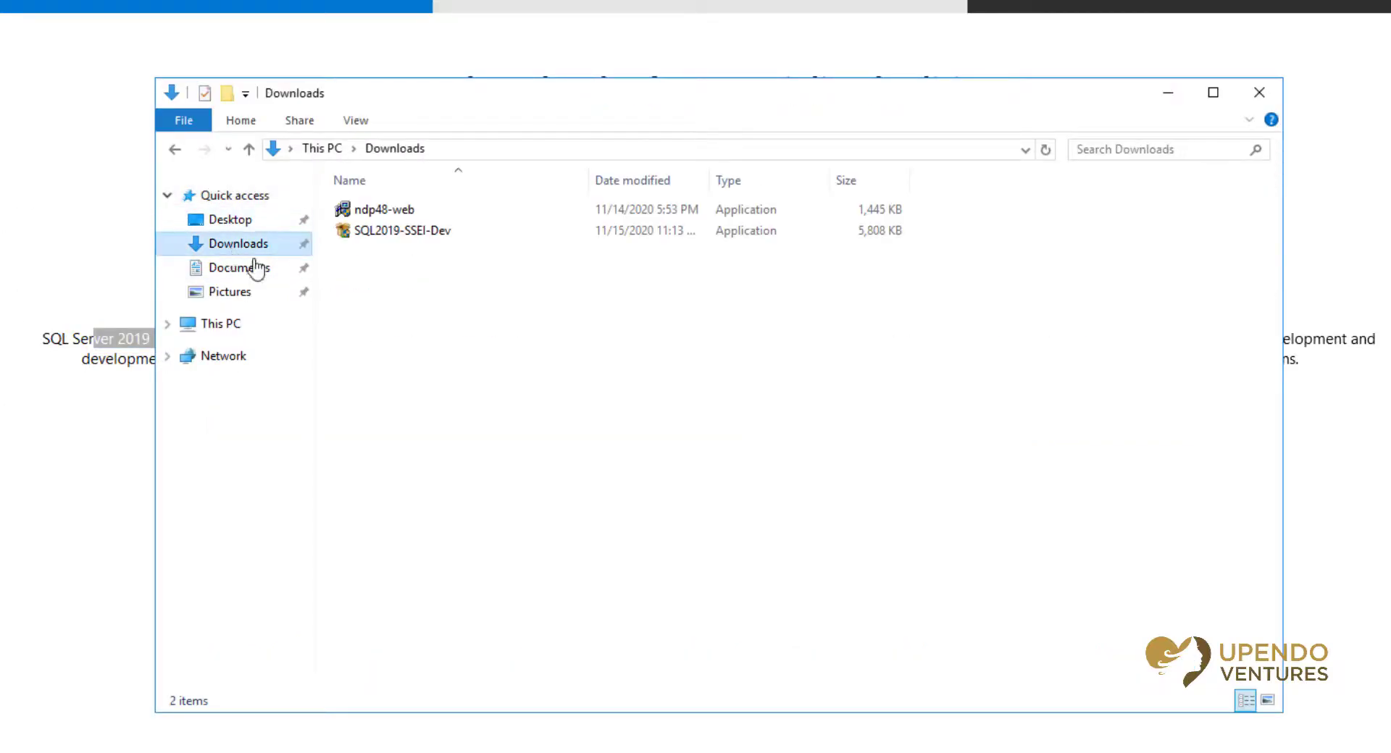
pyautogui.rightClick(384, 232)
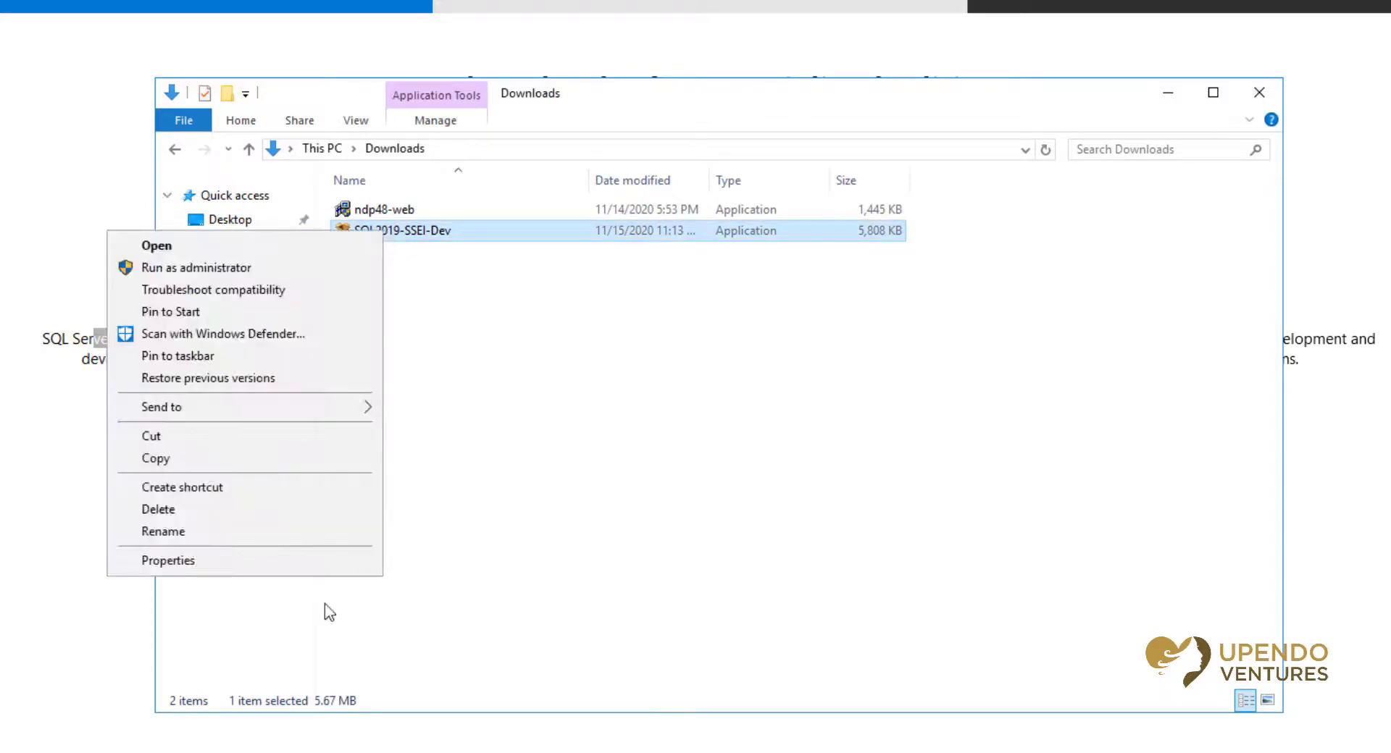
pyautogui.click(331, 568)
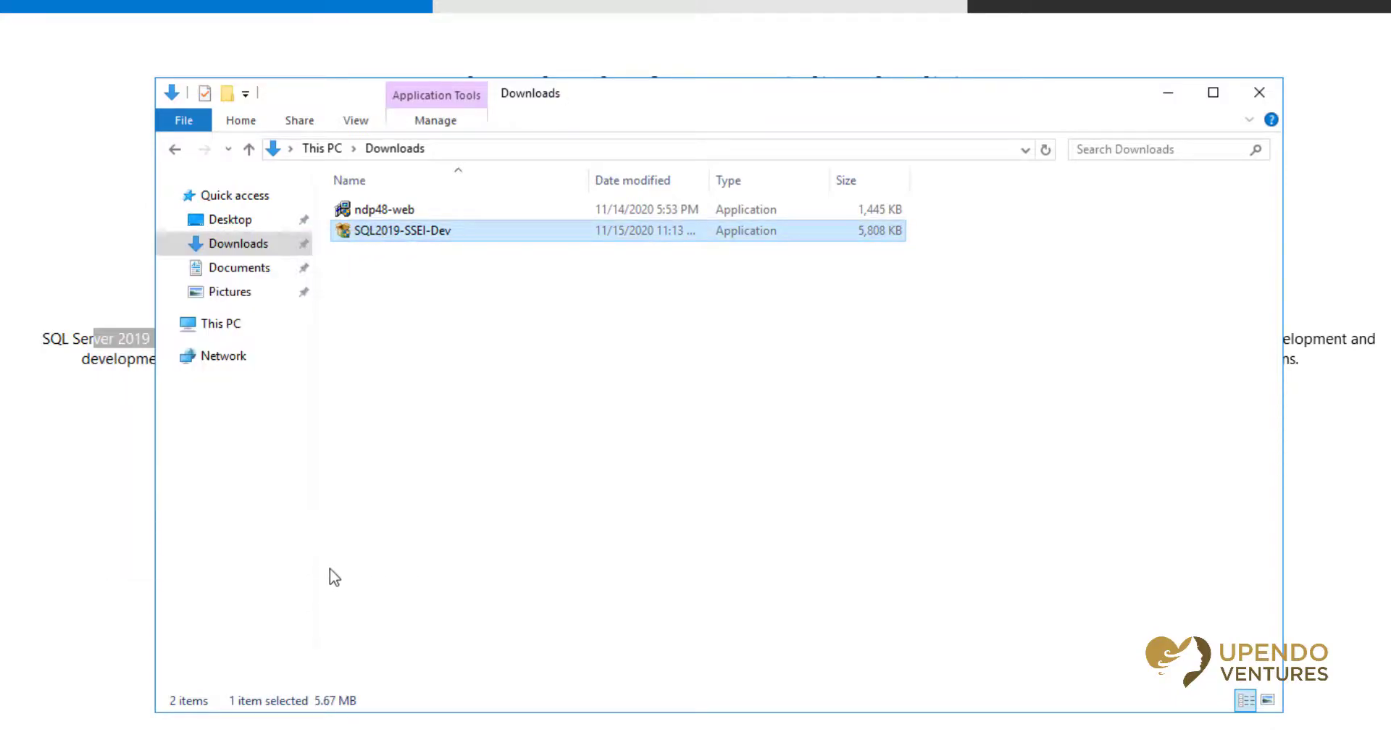
pyautogui.click(671, 663)
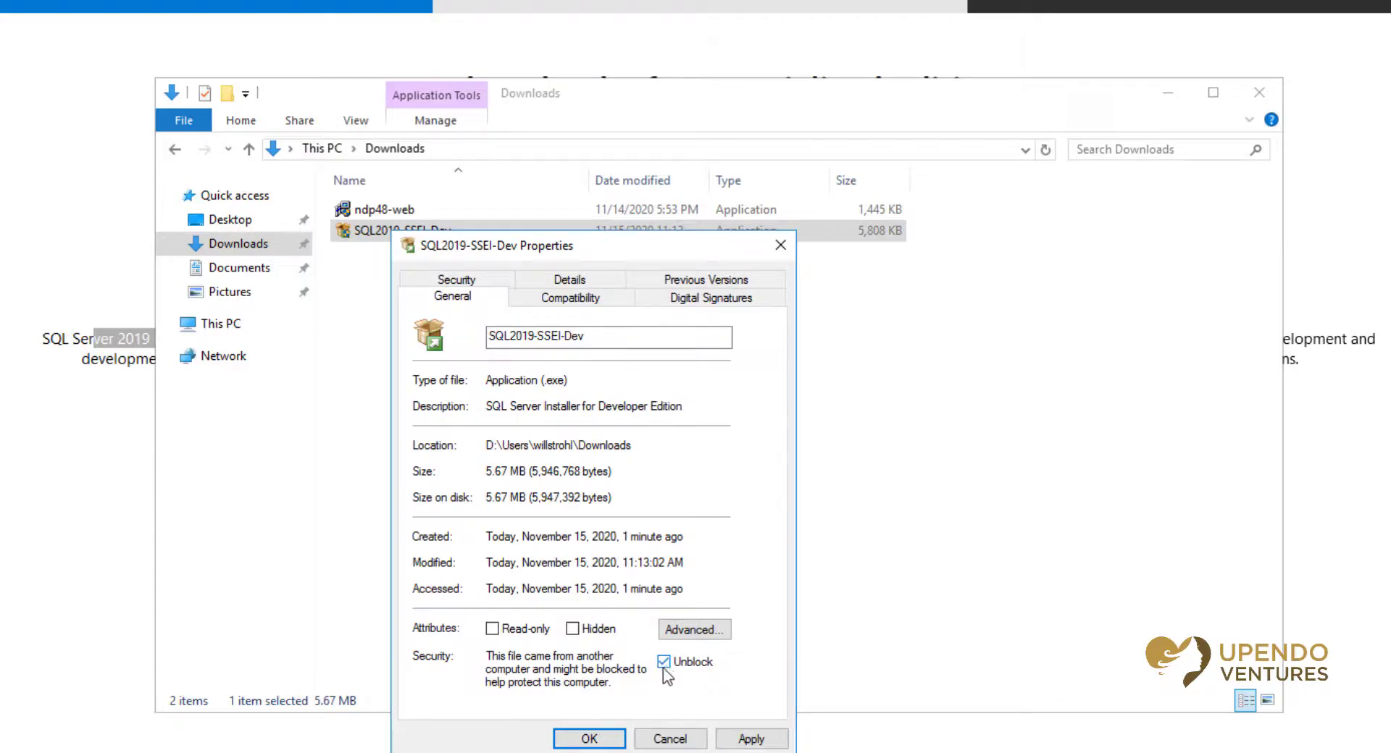
pyautogui.click(591, 738)
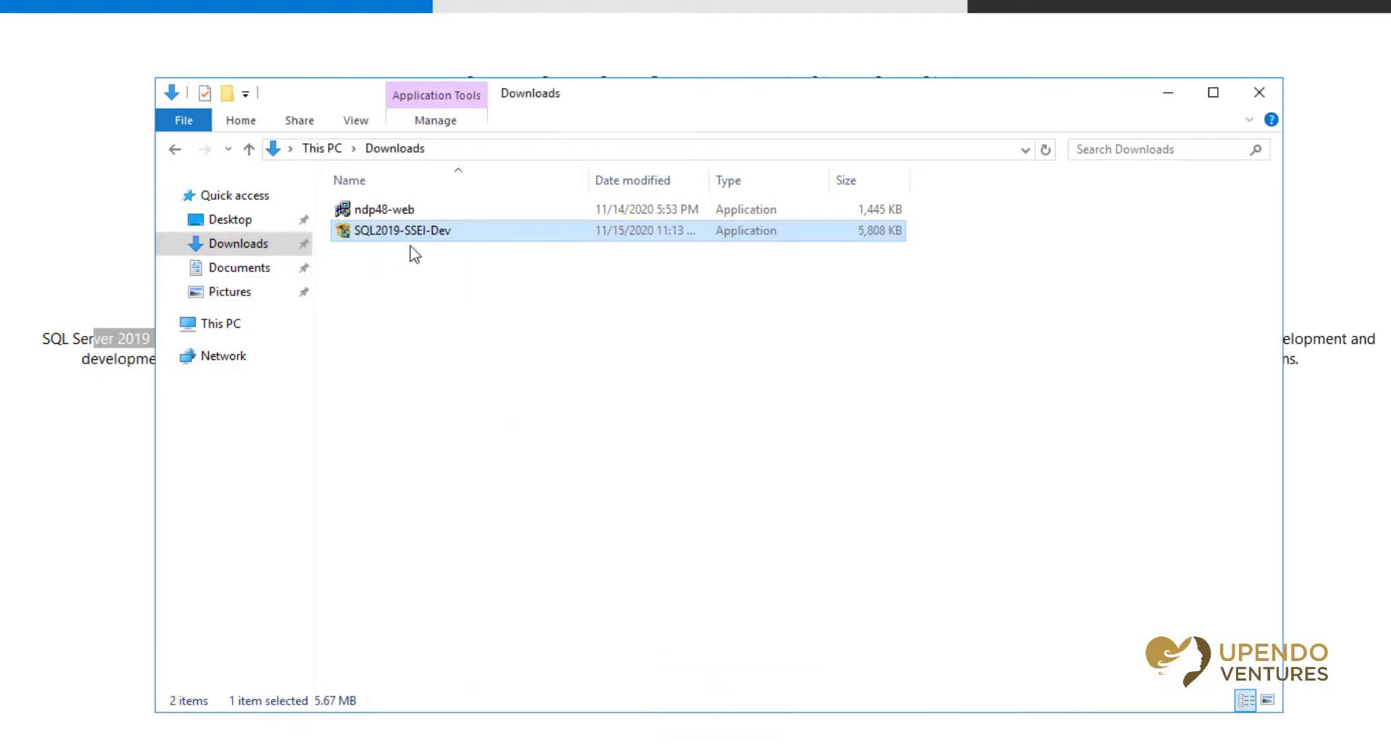
# - Run the SQL2019-SSEI-Dev installer with permission to make changes and start a Custom installation with the media location C:\SQL2019
pyautogui.doubleClick(407, 232)
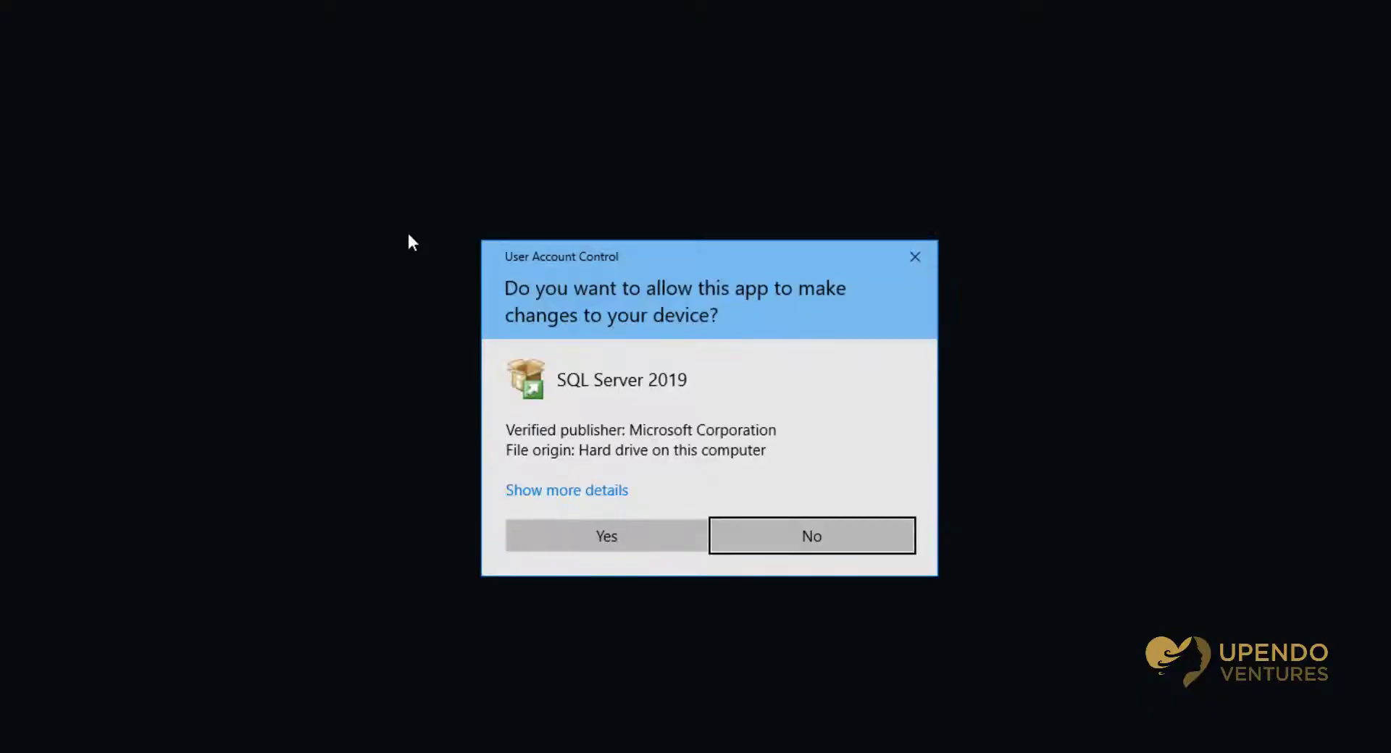
pyautogui.click(609, 540)
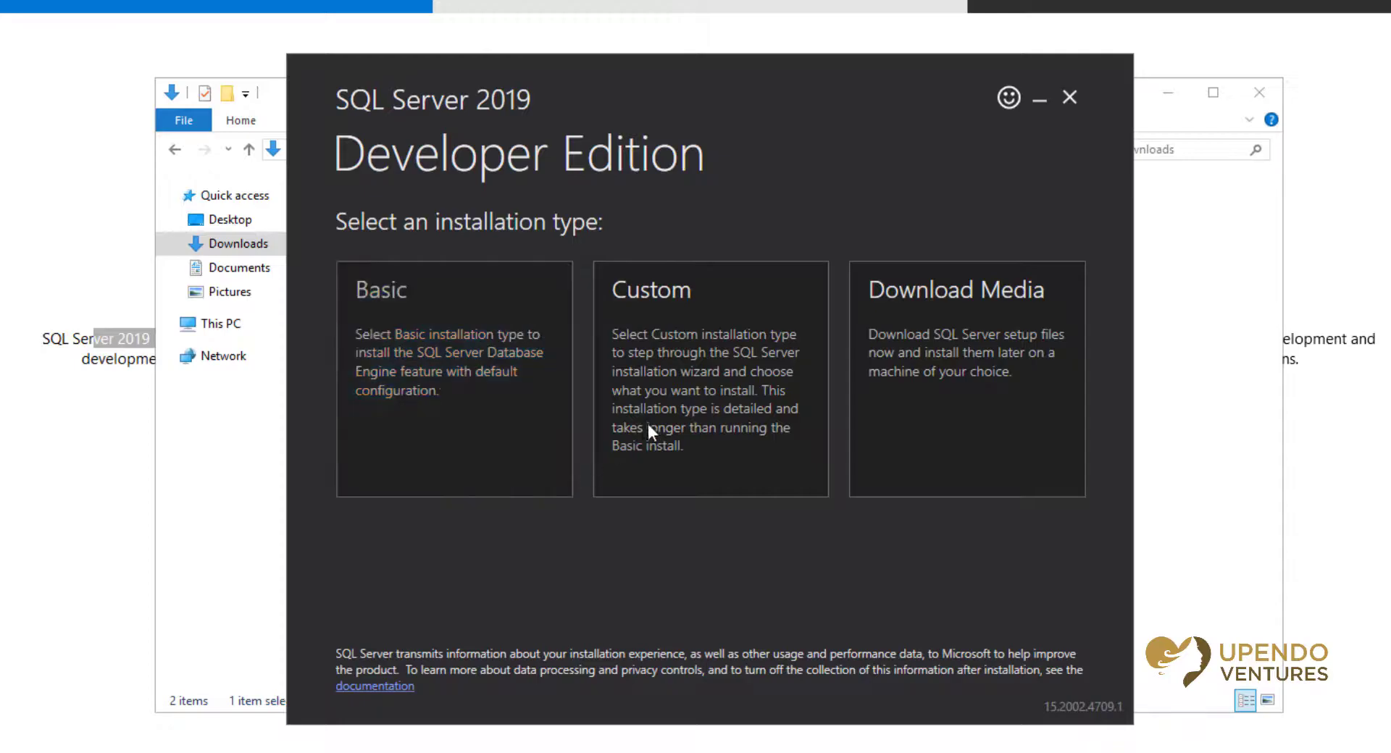
pyautogui.click(673, 387)
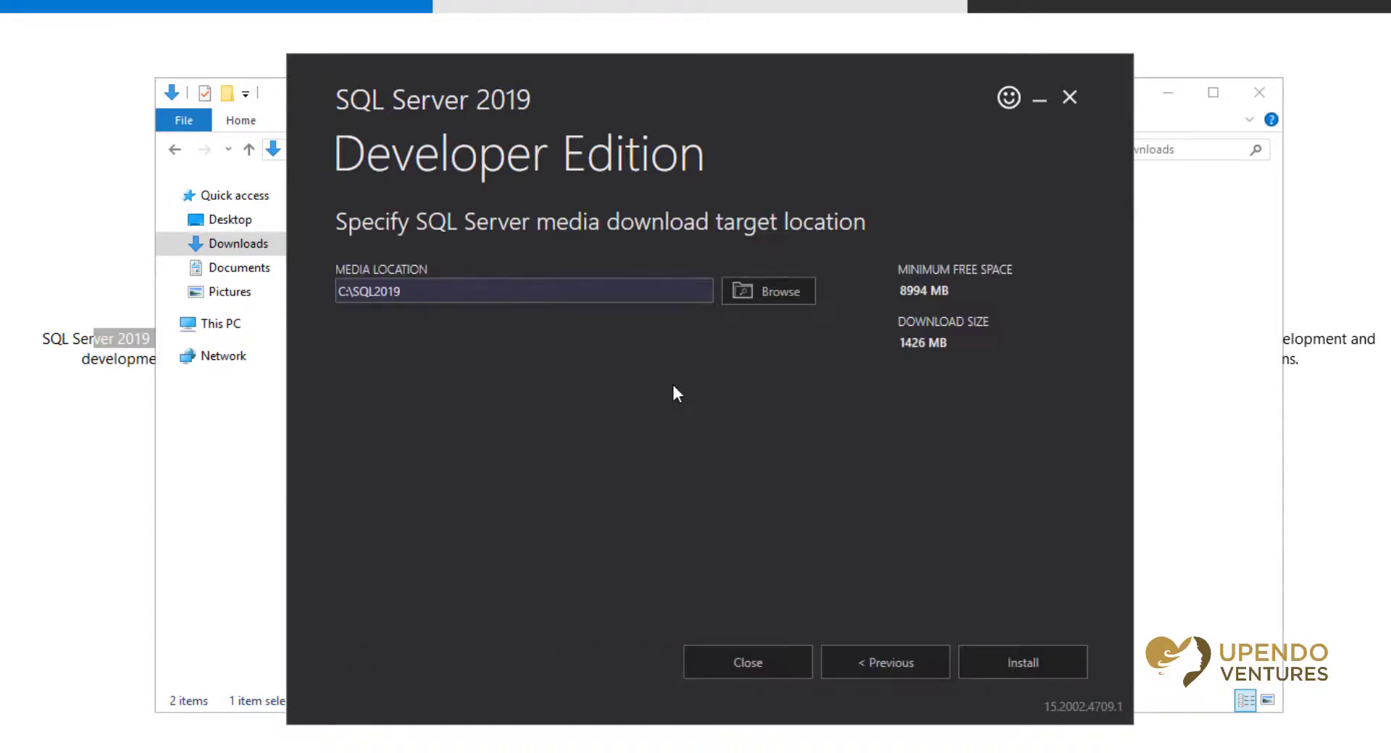
pyautogui.click(1050, 668)
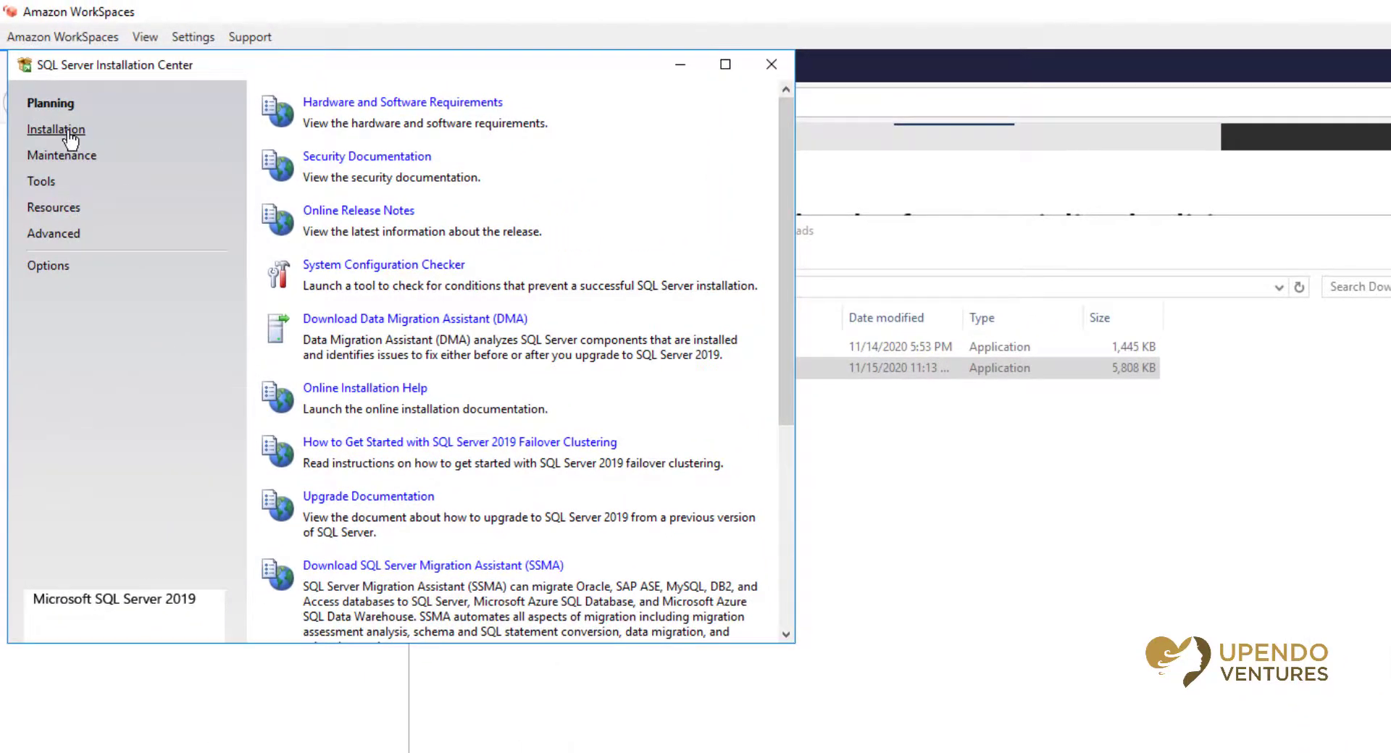
# - From the maximized SQL Server Installation Center, launch a new SQL Server stand-alone installation
pyautogui.click(725, 64)
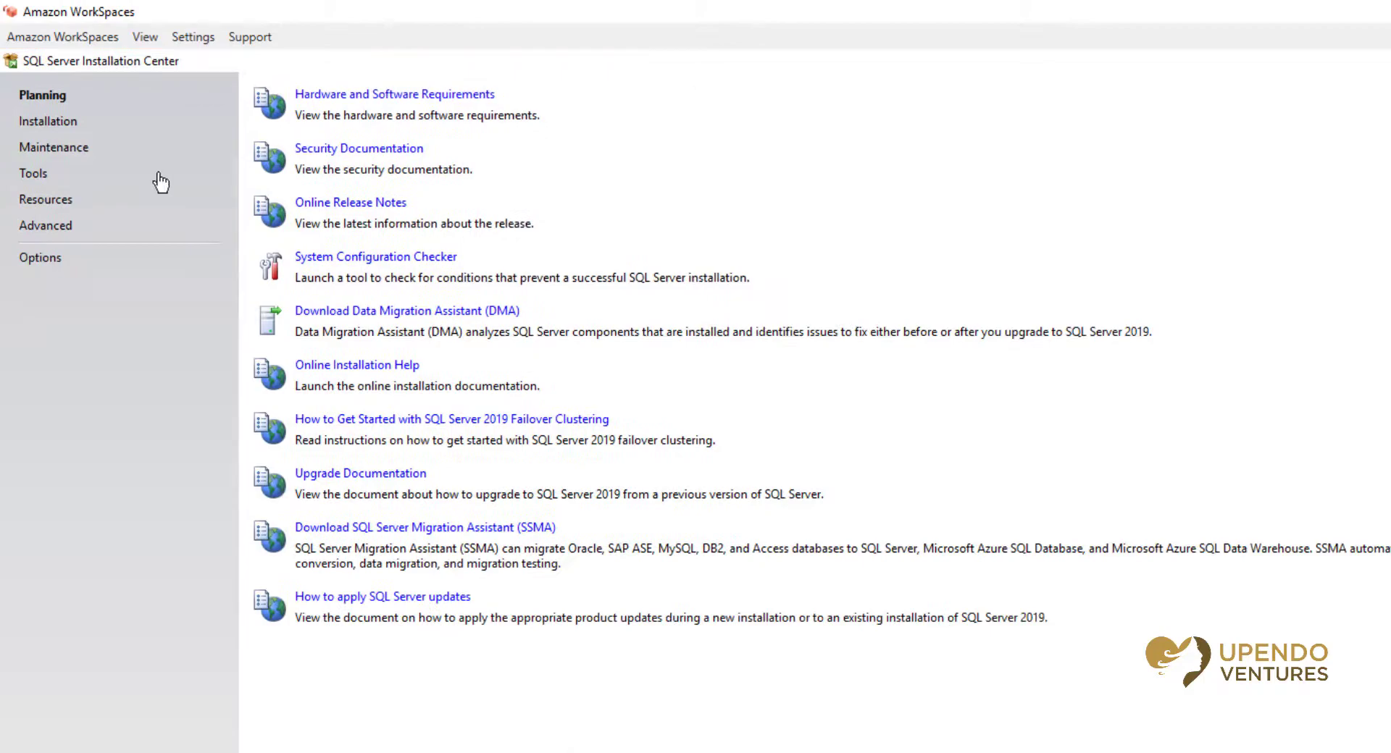
pyautogui.click(63, 129)
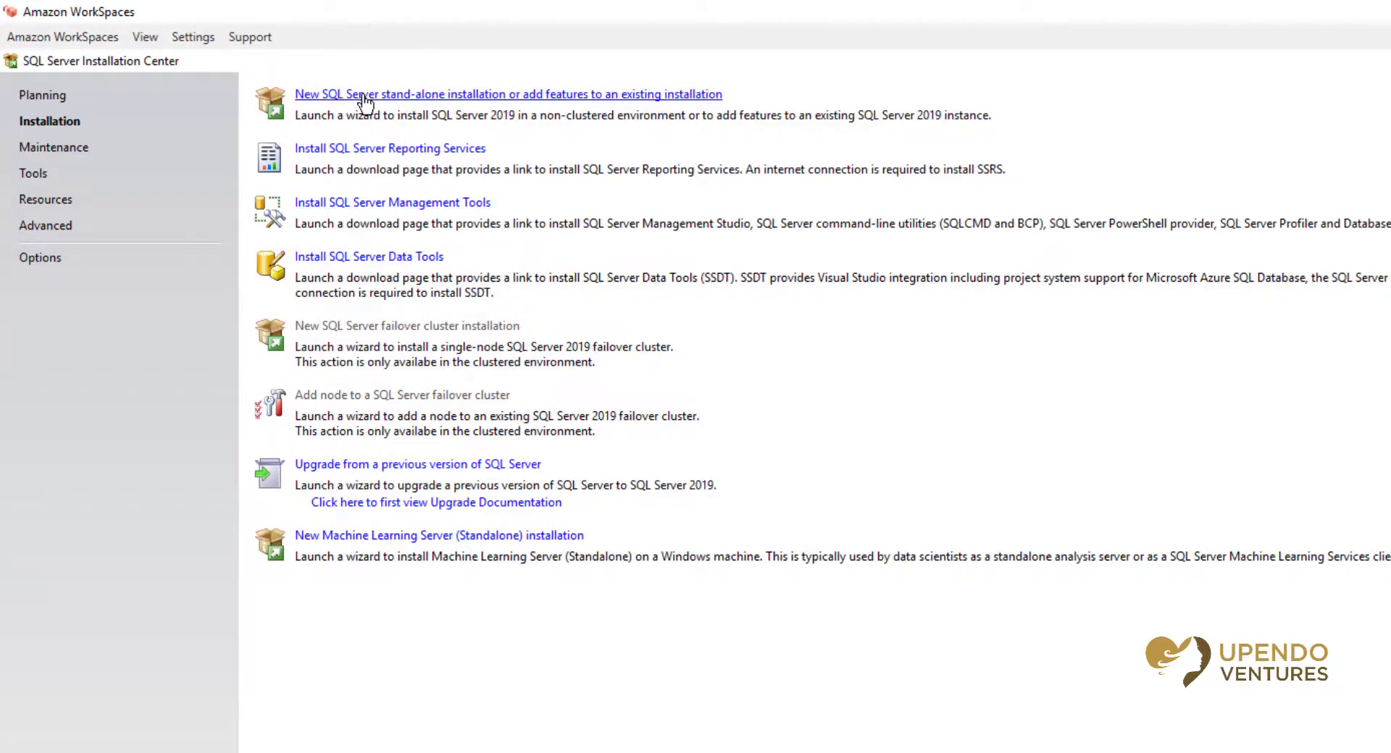
pyautogui.click(515, 103)
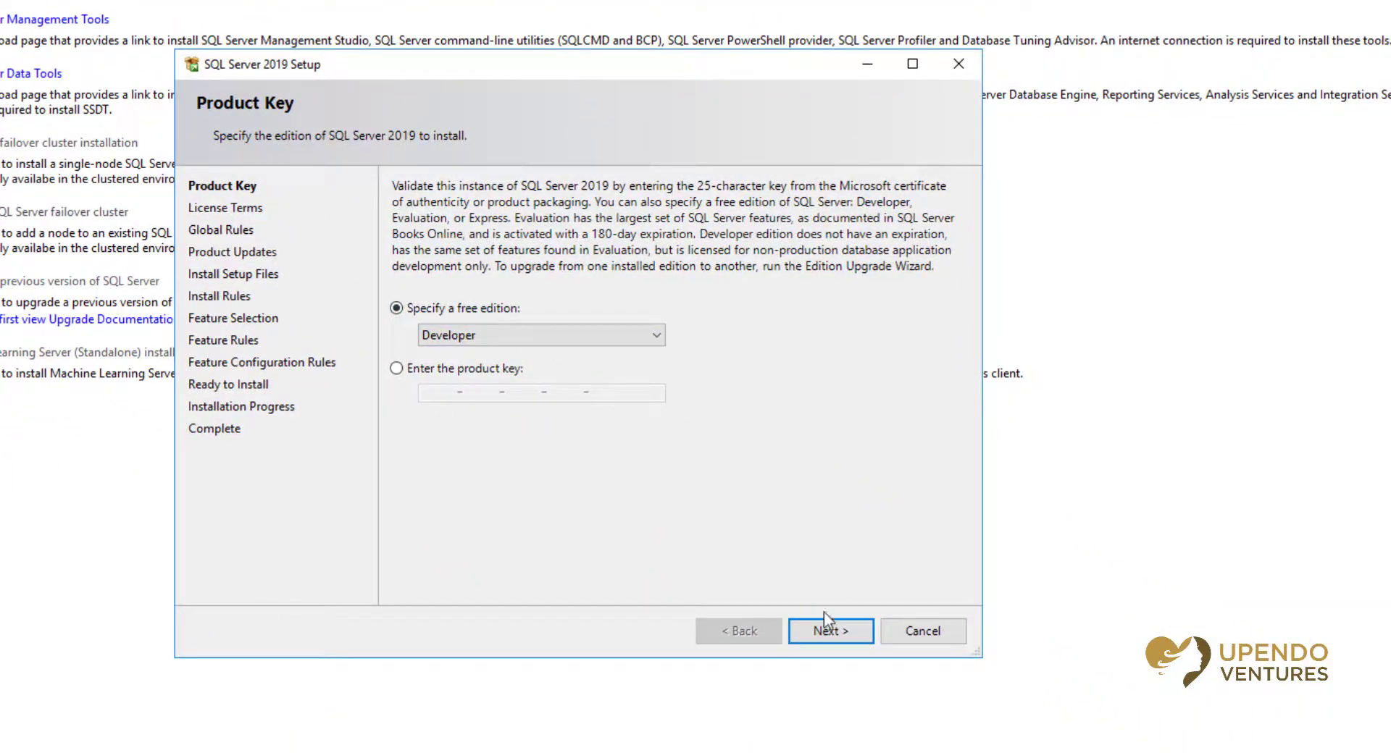
# - Keep the free Developer edition, accept the license terms and continue past the install rules to feature selection
pyautogui.click(830, 632)
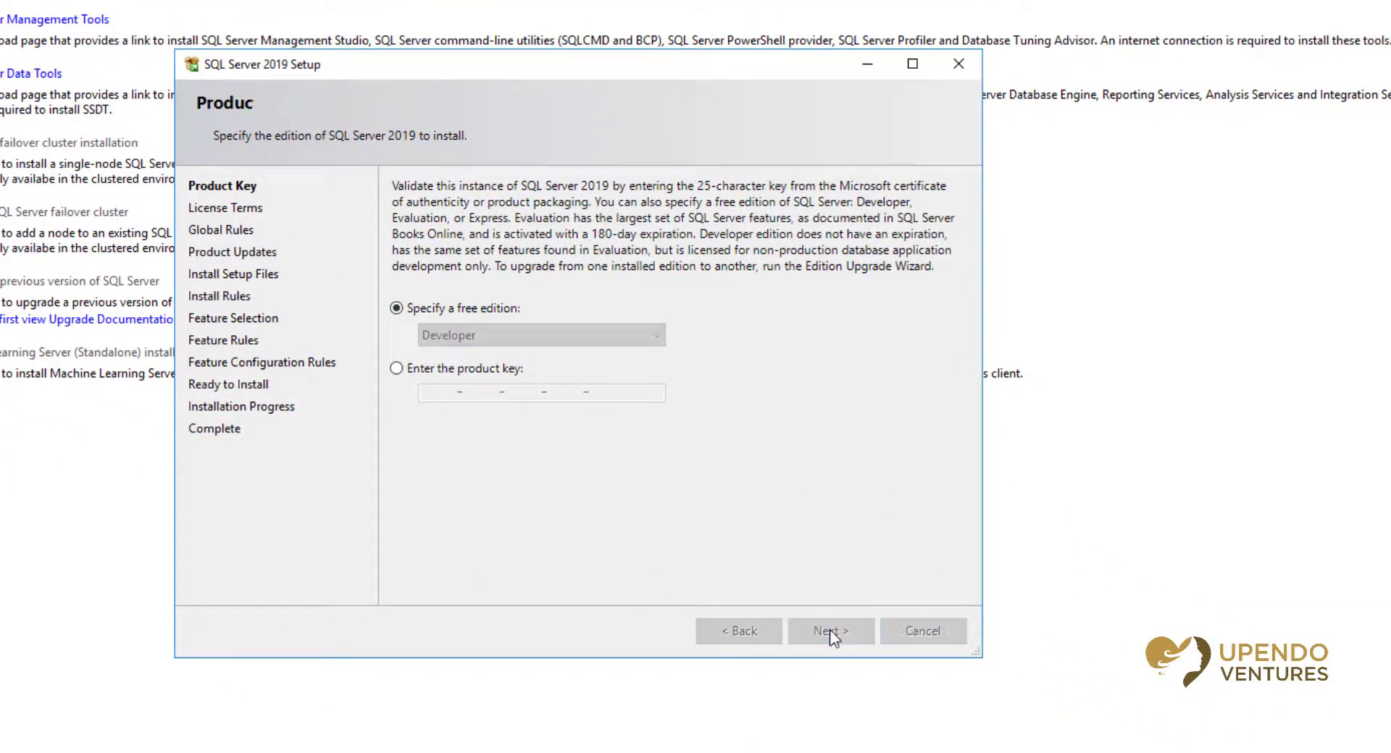
pyautogui.click(396, 499)
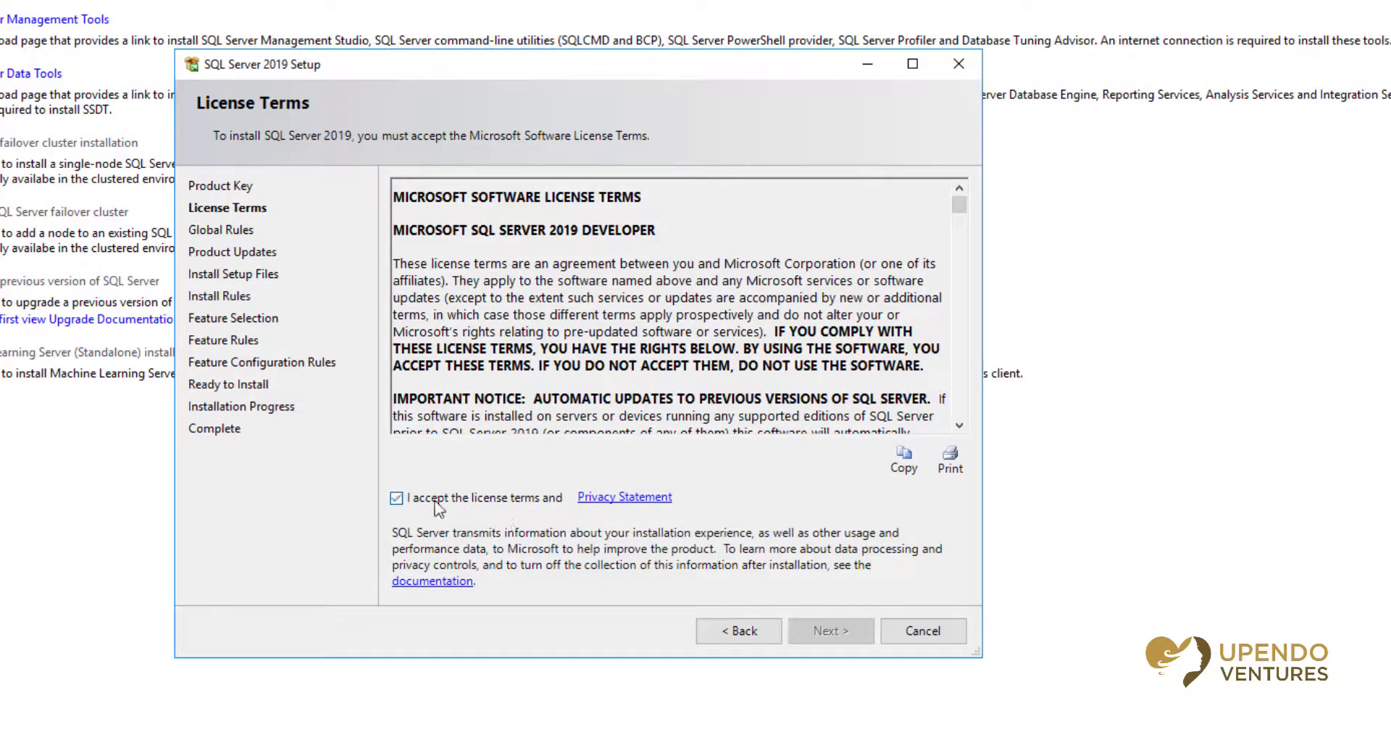
pyautogui.click(831, 633)
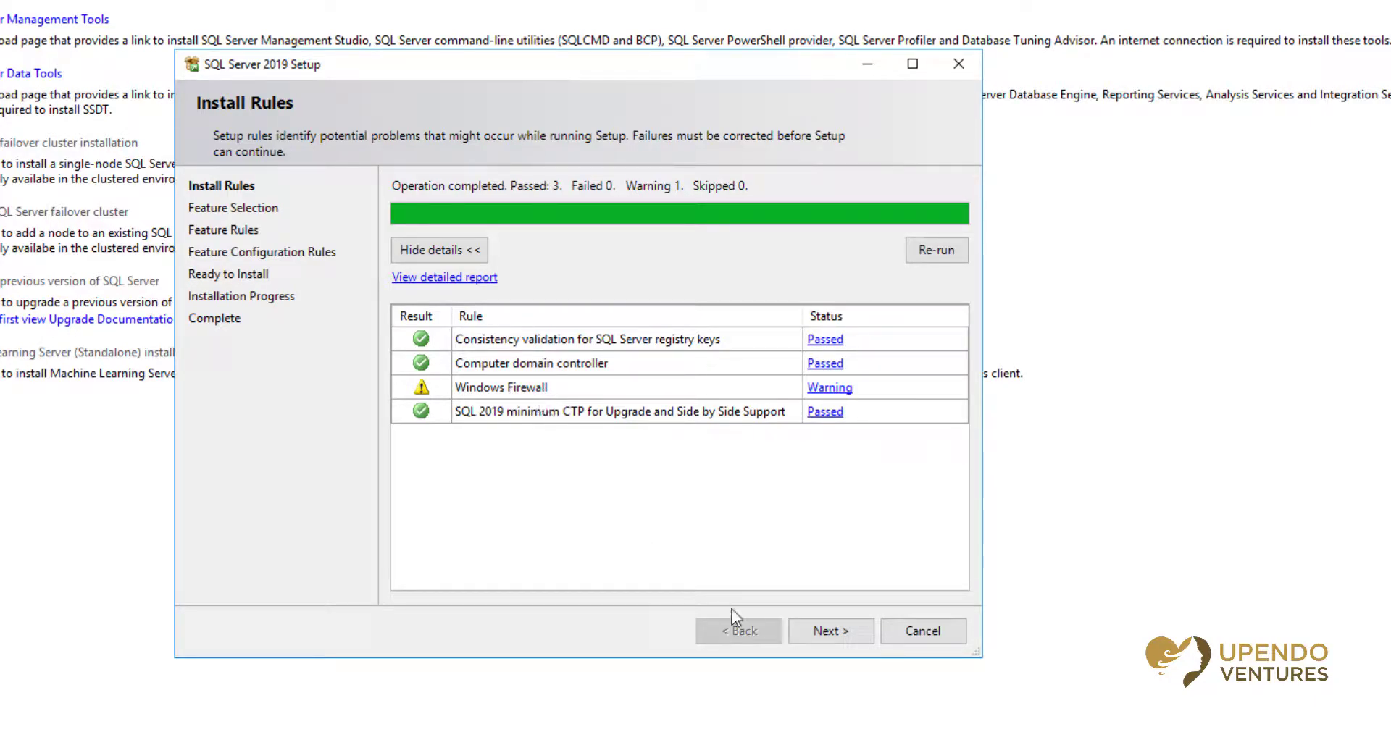
pyautogui.click(845, 637)
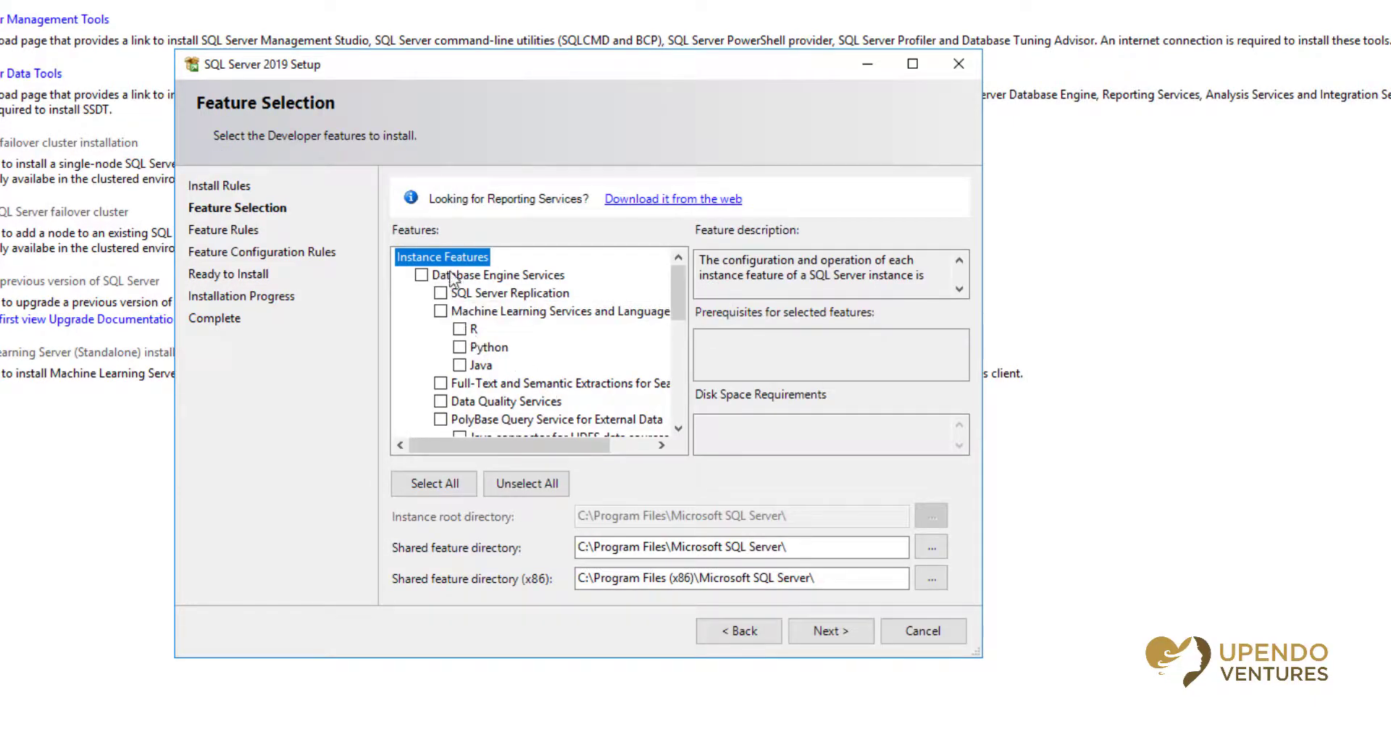
# - Include Database Engine Services among the features to install and maximize the setup window to show the full feature list
pyautogui.click(495, 277)
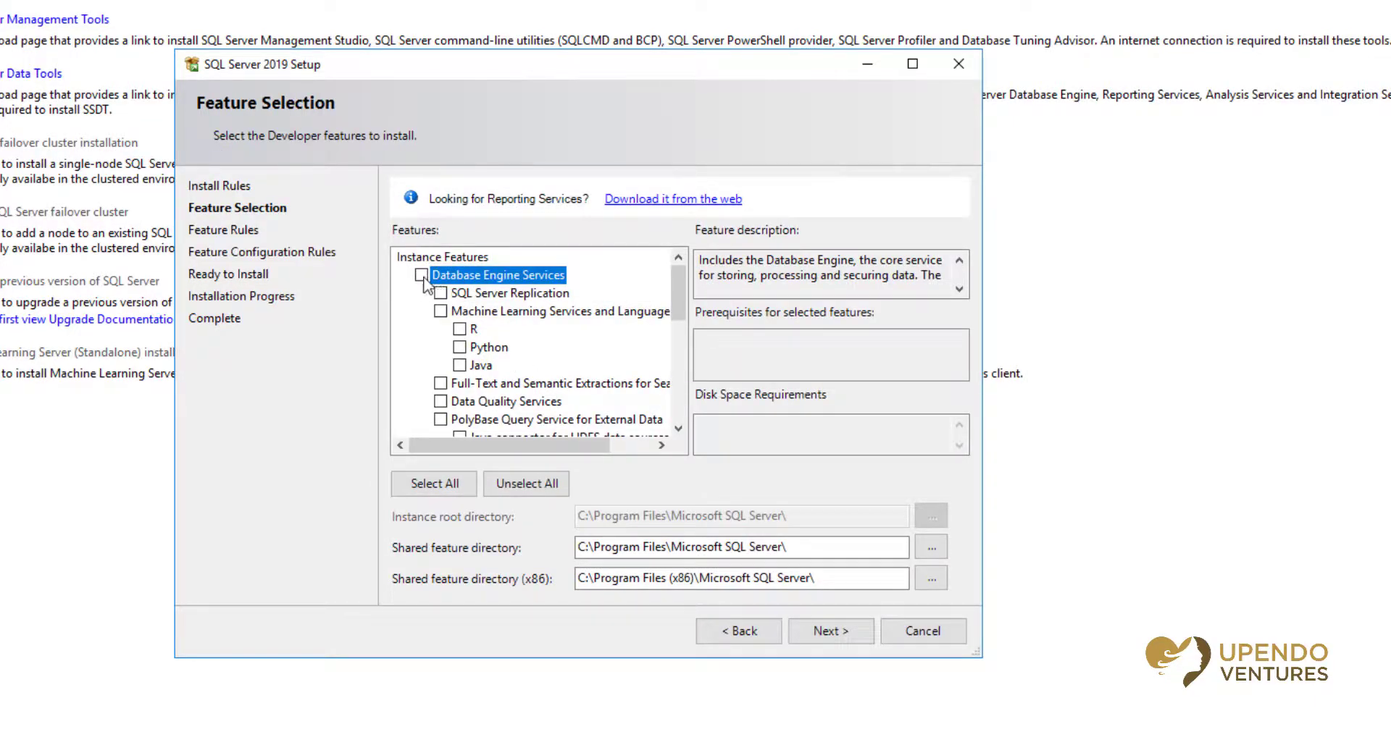
pyautogui.click(421, 275)
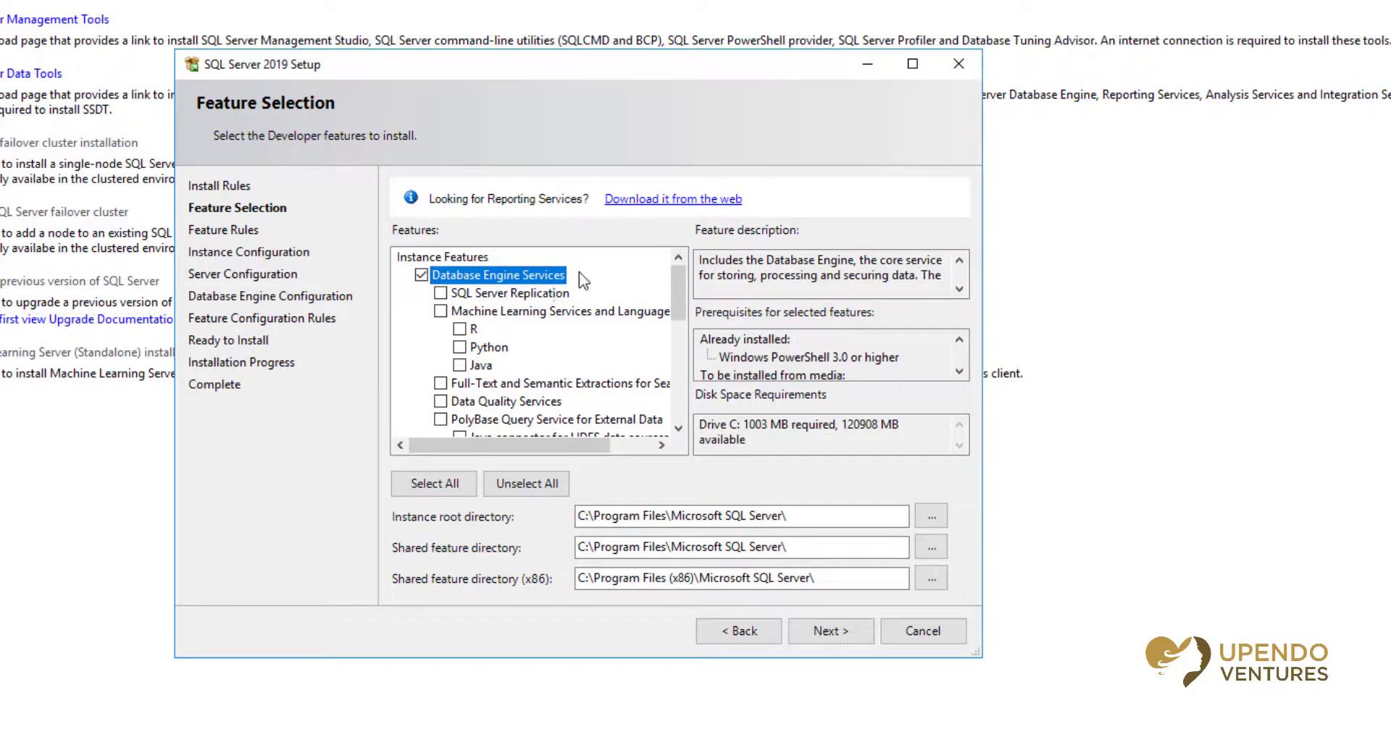
pyautogui.click(917, 62)
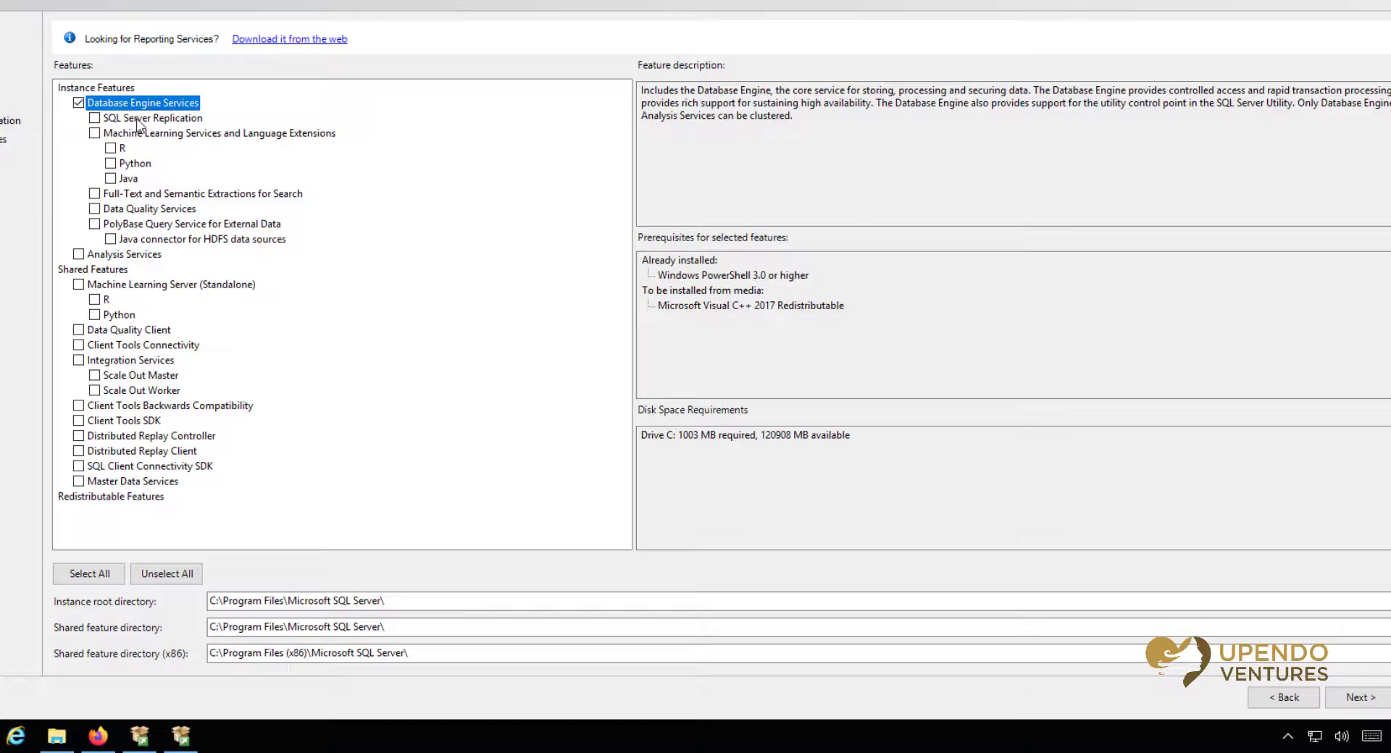
# - Add the shared features Client Tools Connectivity, Client Tools Backwards Compatibility and Client Tools SDK, and continue to instance configuration
pyautogui.click(129, 120)
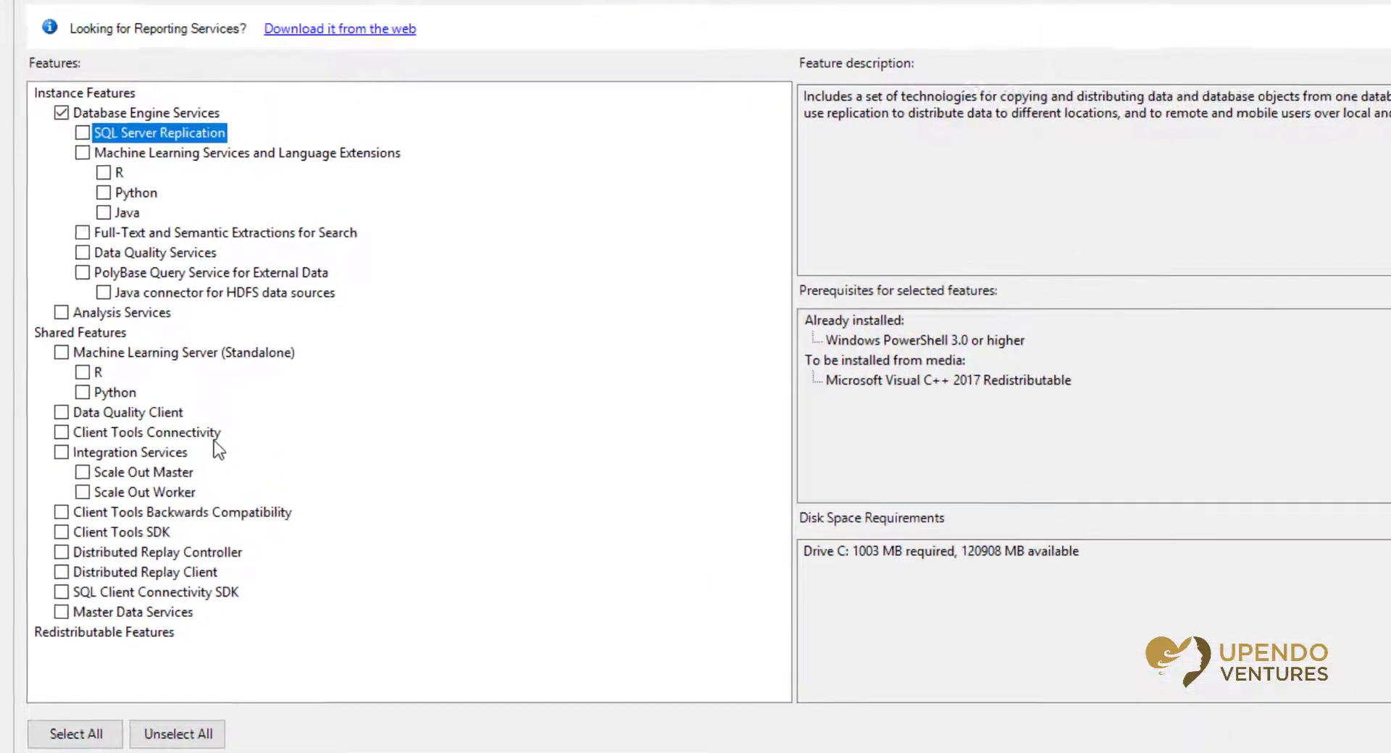
pyautogui.click(185, 346)
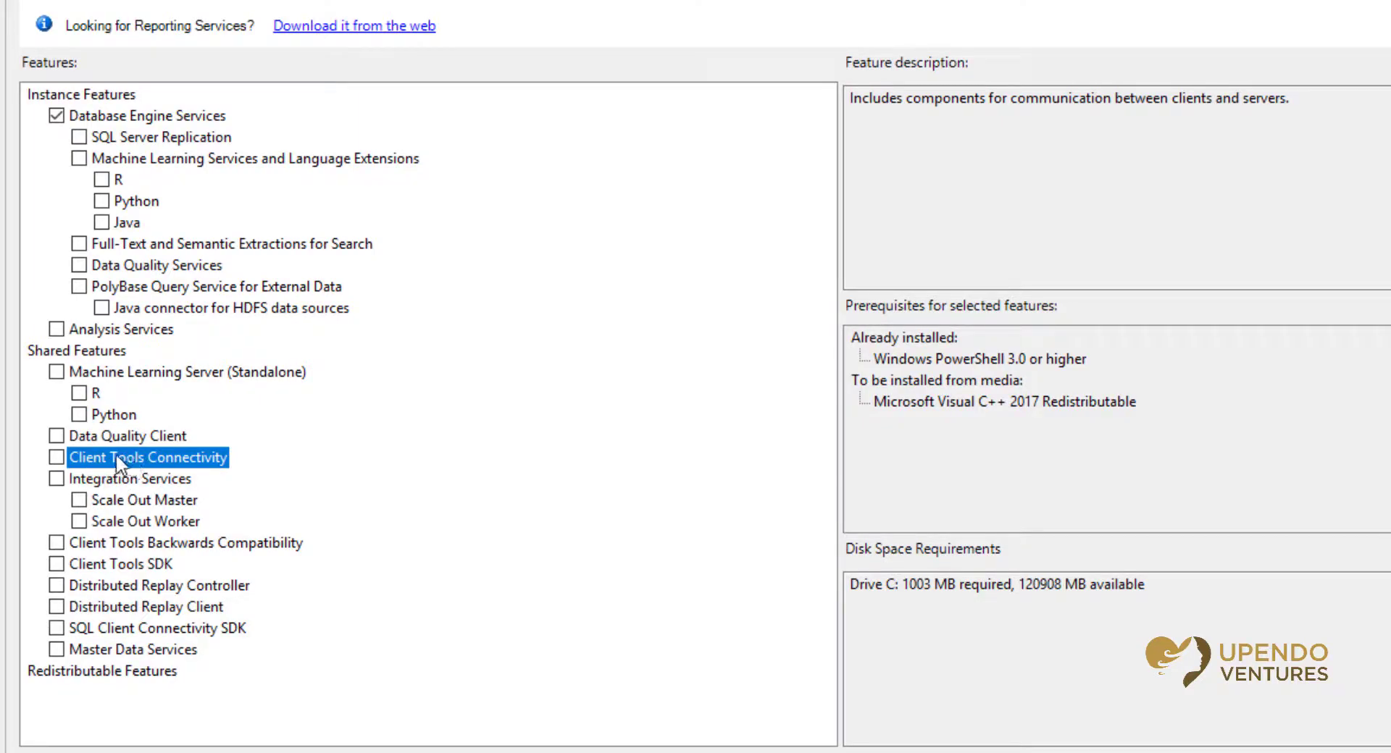
pyautogui.click(109, 118)
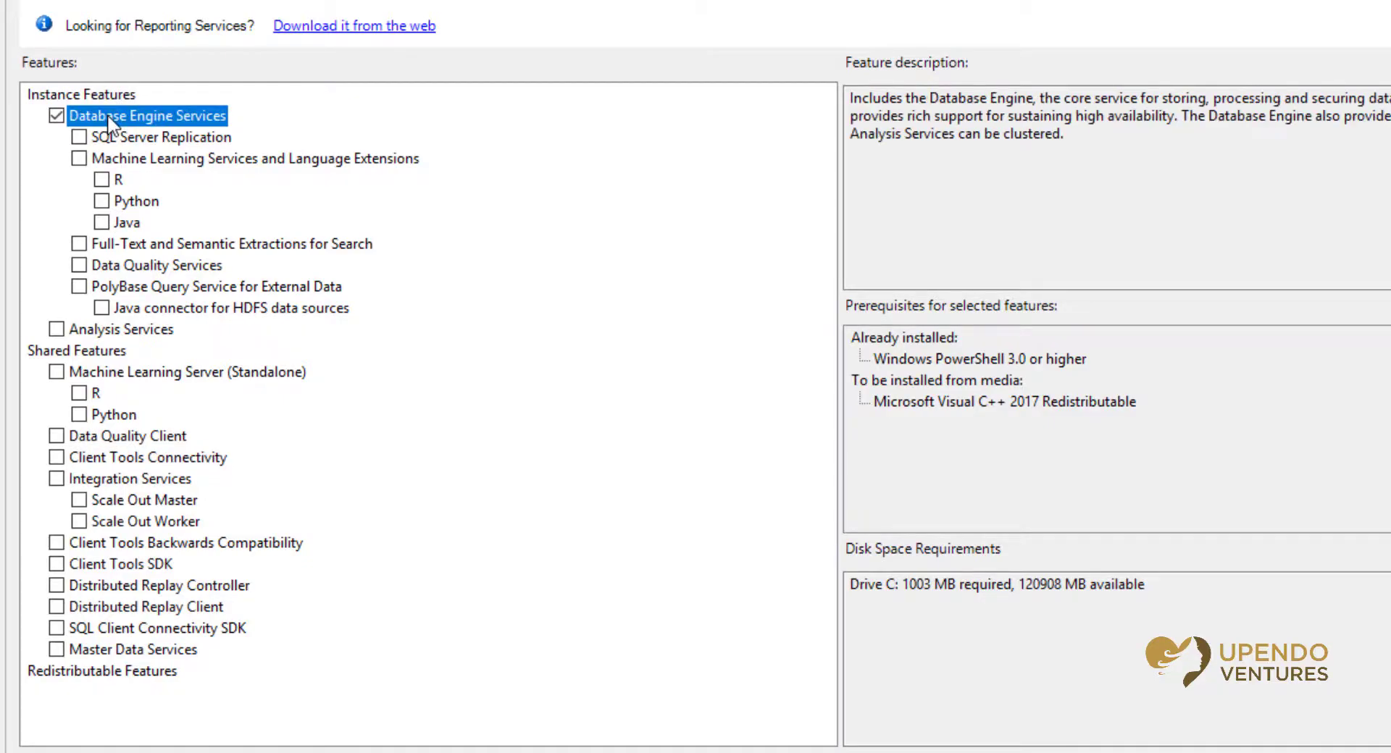
pyautogui.click(135, 547)
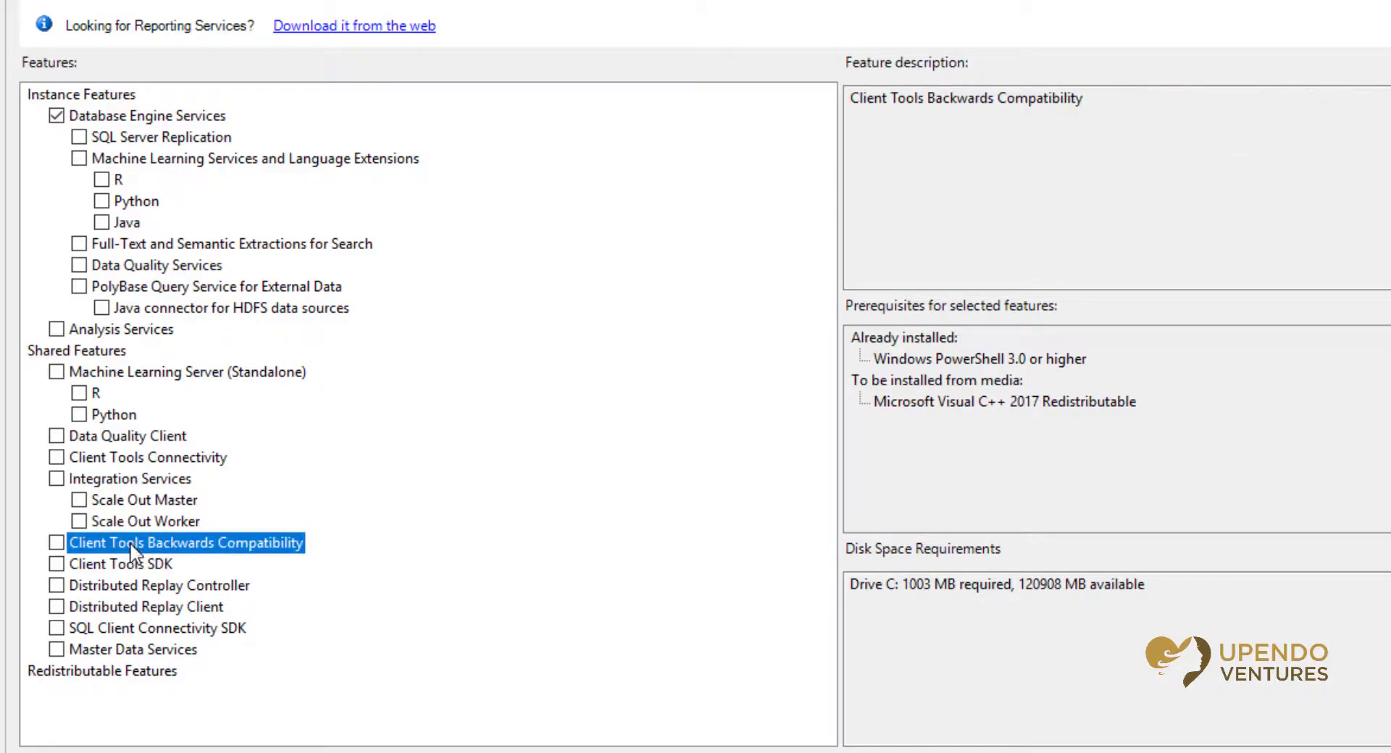
pyautogui.click(108, 573)
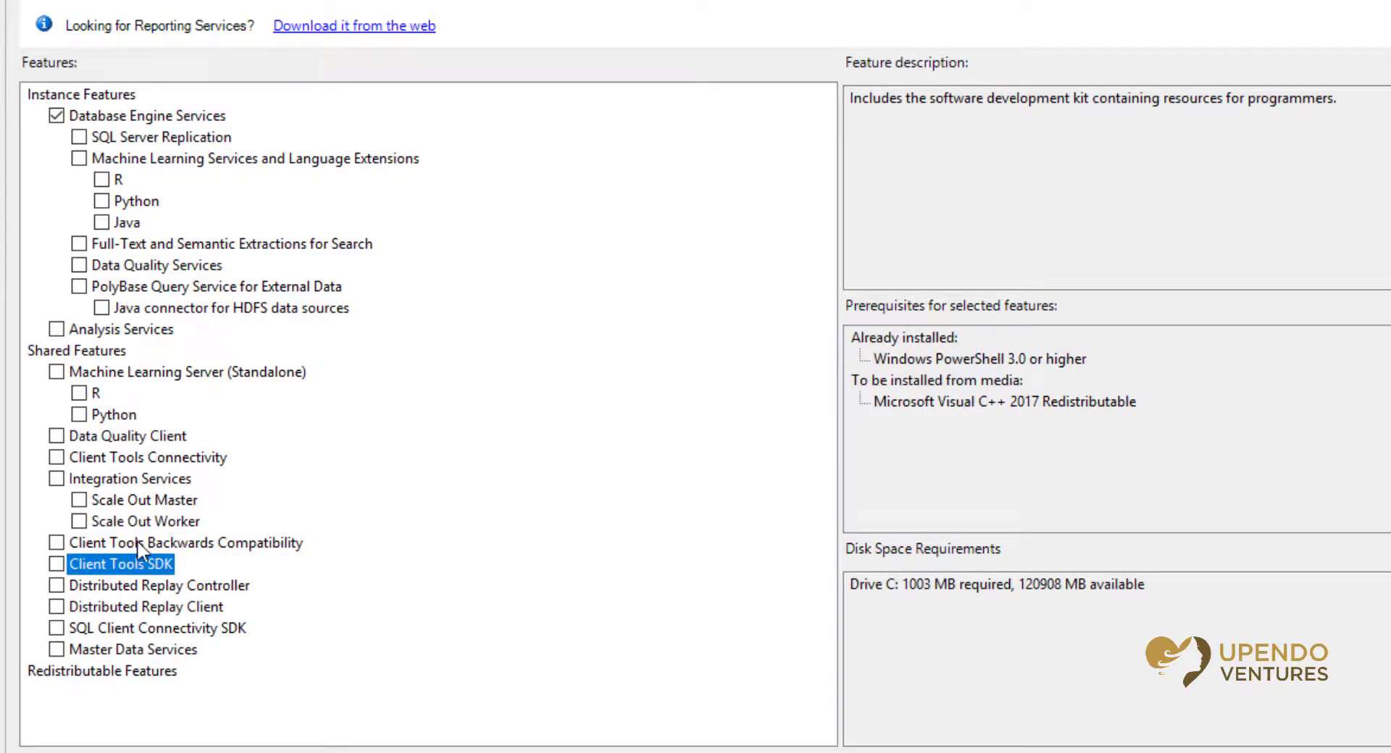
pyautogui.click(57, 457)
pyautogui.click(81, 542)
pyautogui.click(86, 565)
pyautogui.click(57, 564)
pyautogui.click(56, 543)
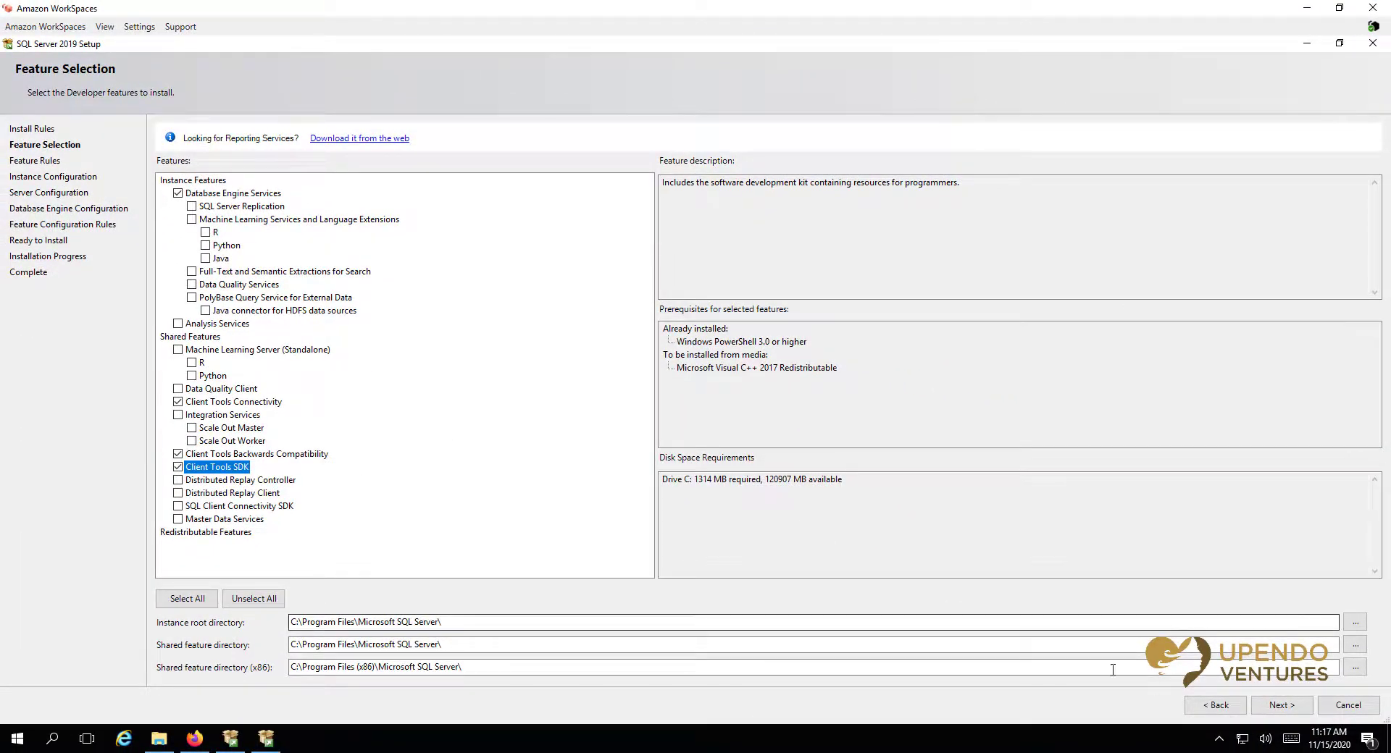
pyautogui.click(1294, 709)
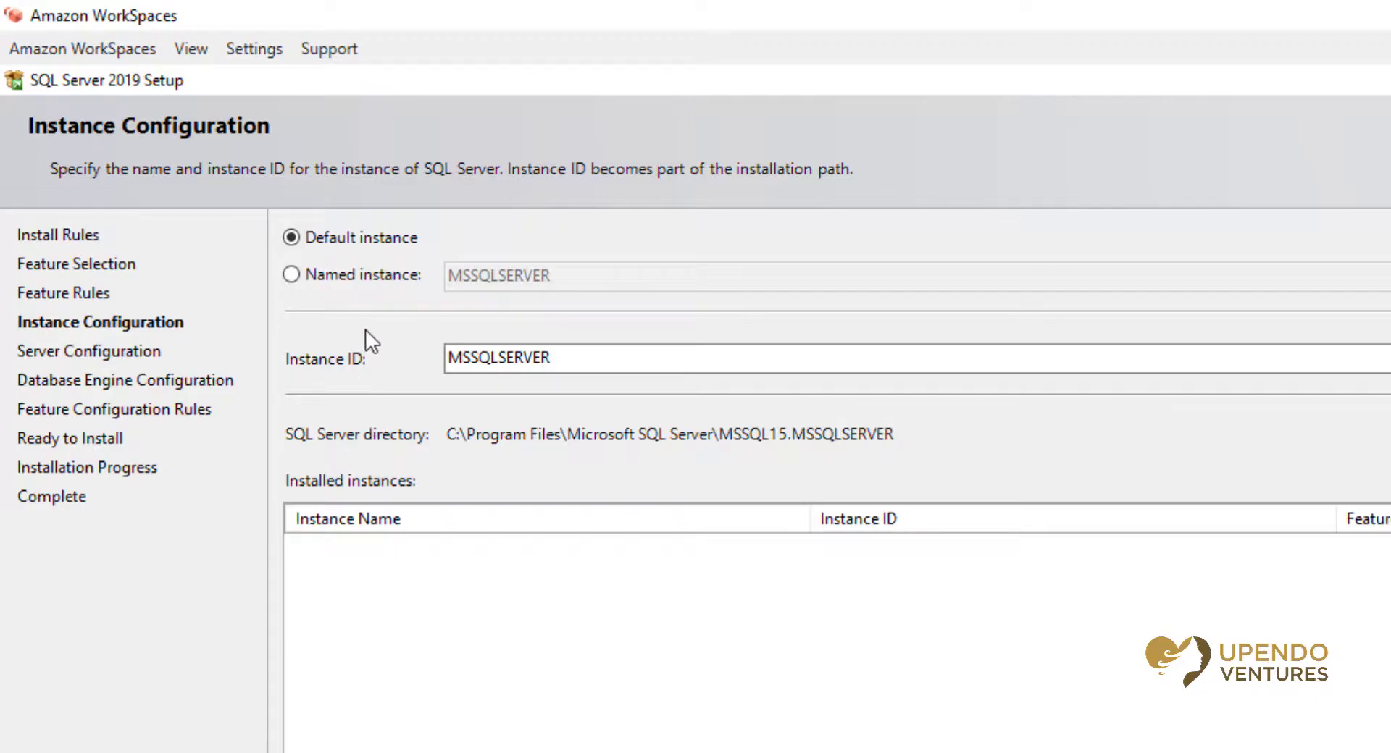
# - Set up a named instance called MSSQL2019 and continue with the default service accounts and startup types
pyautogui.click(359, 276)
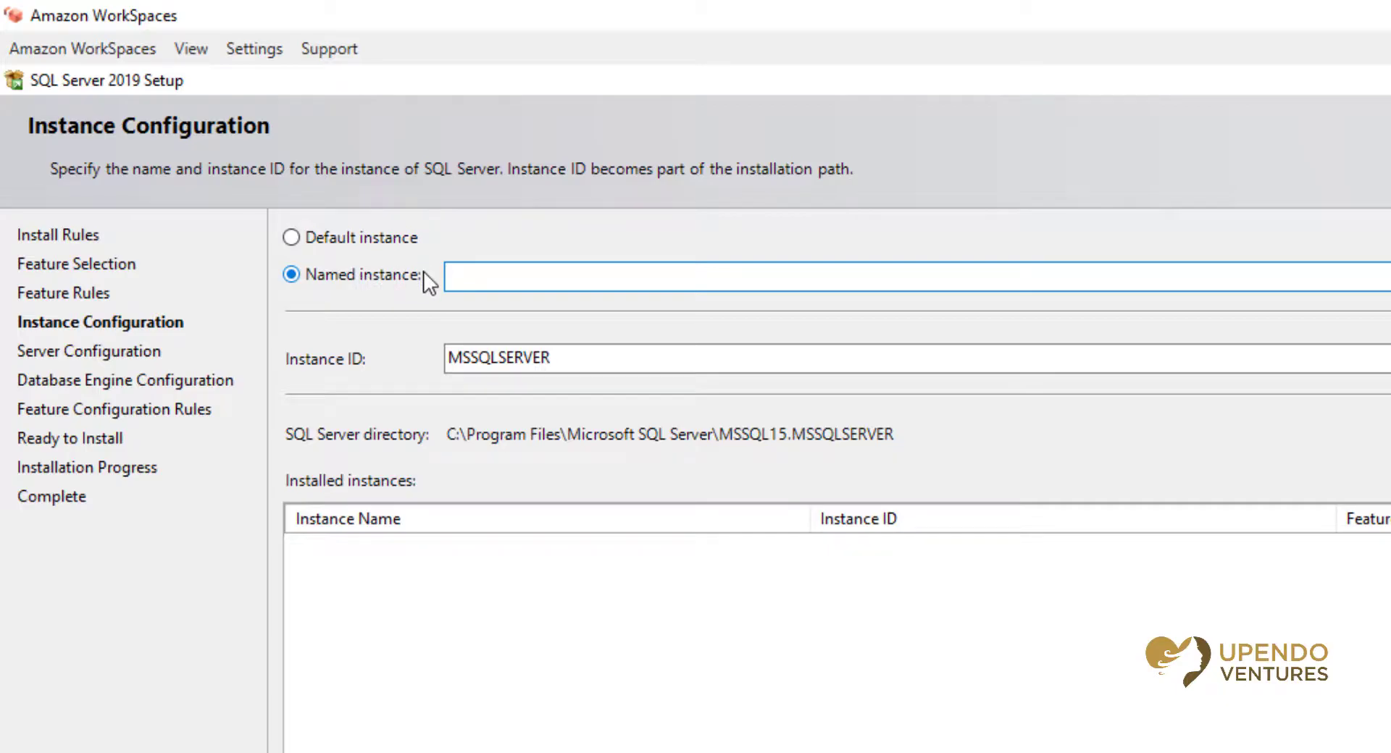
pyautogui.write('MSSQL2019')
pyautogui.press('Tab')
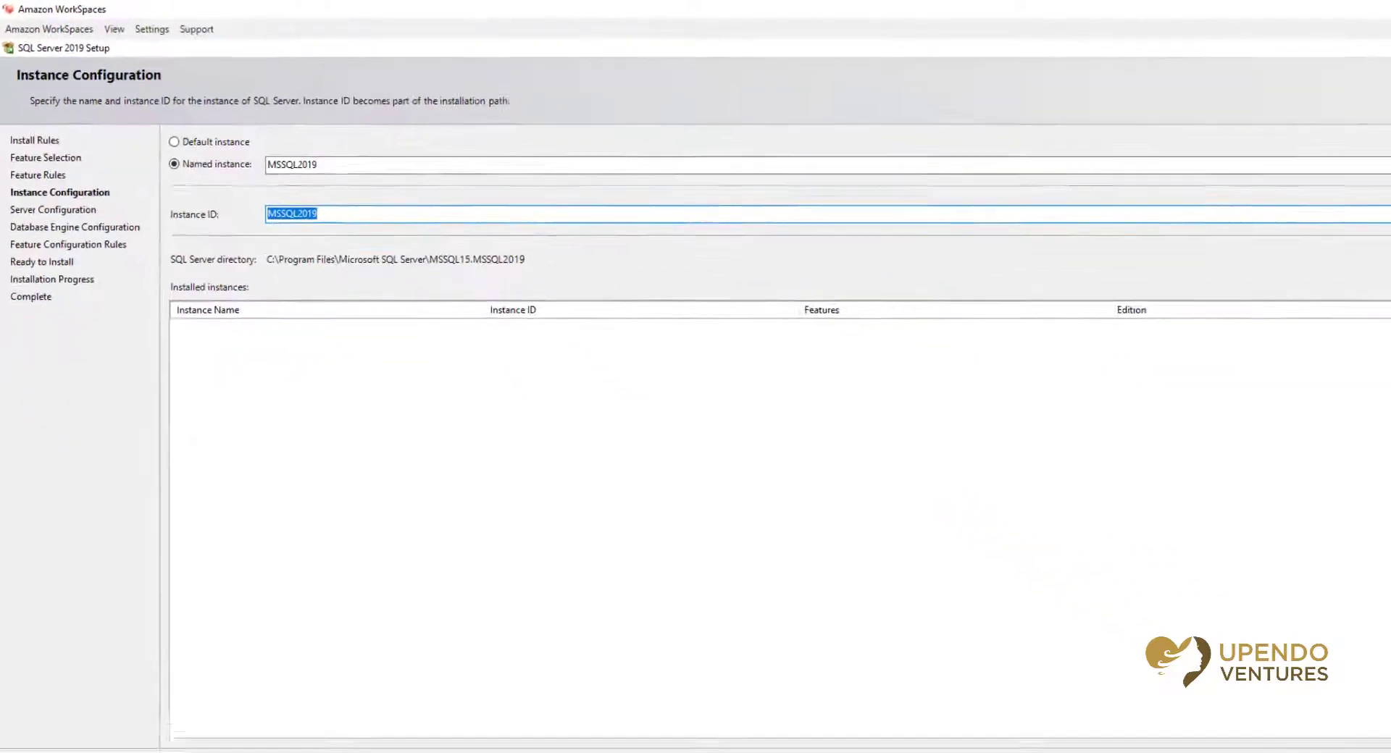
pyautogui.click(1282, 705)
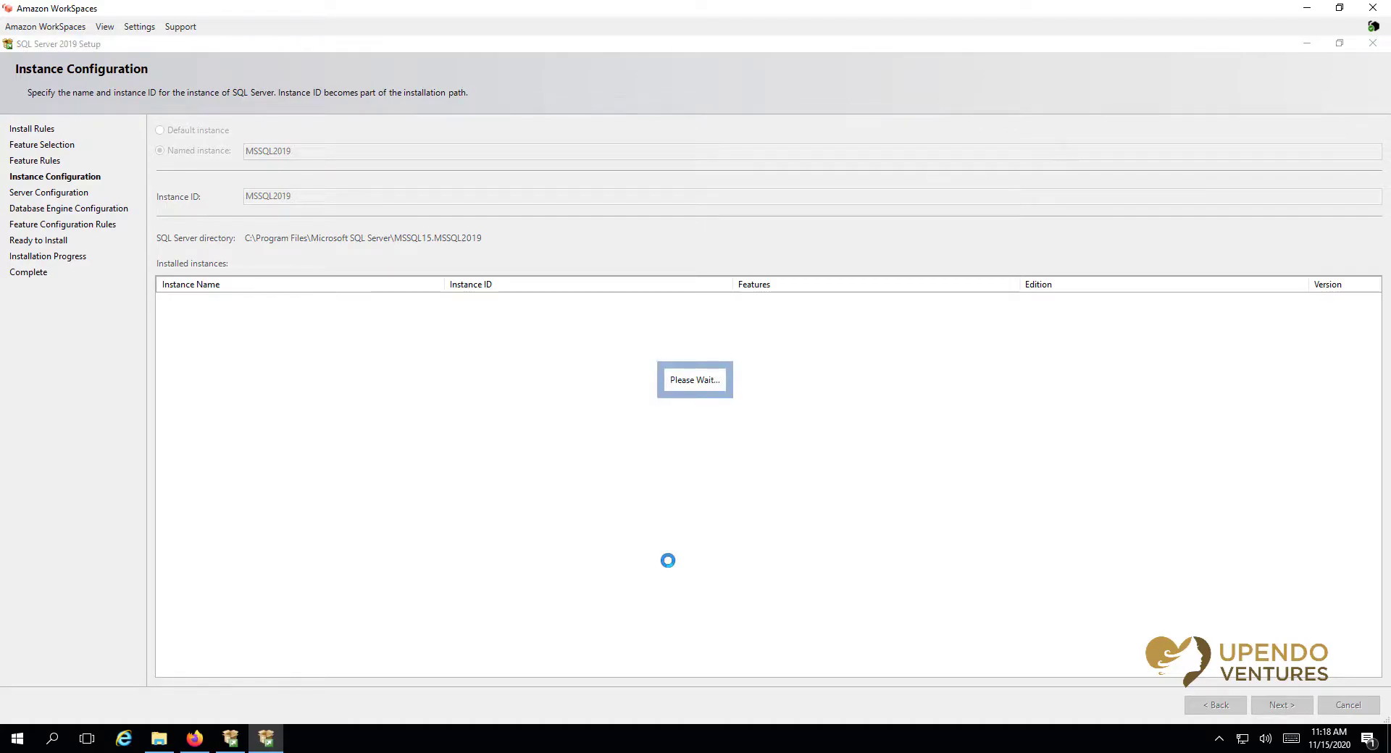
pyautogui.press('capslock')
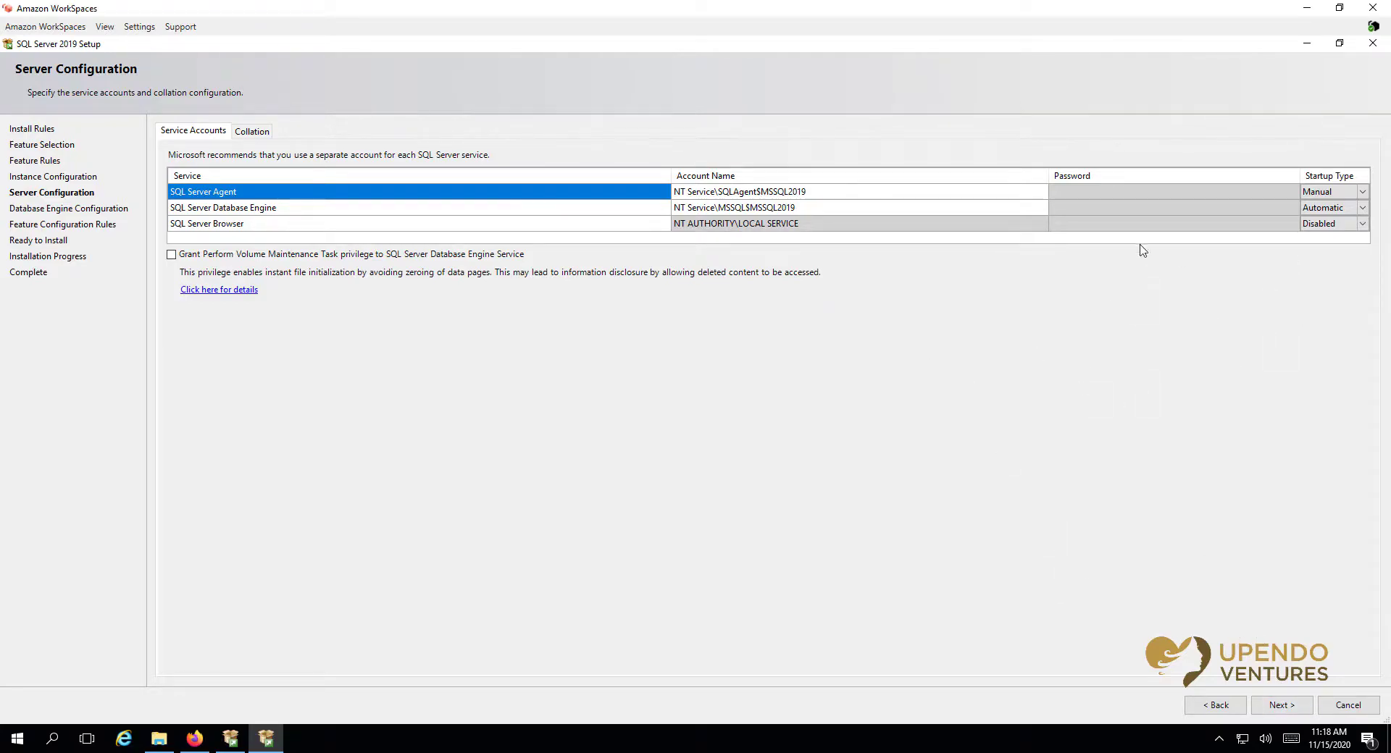
pyautogui.click(1295, 709)
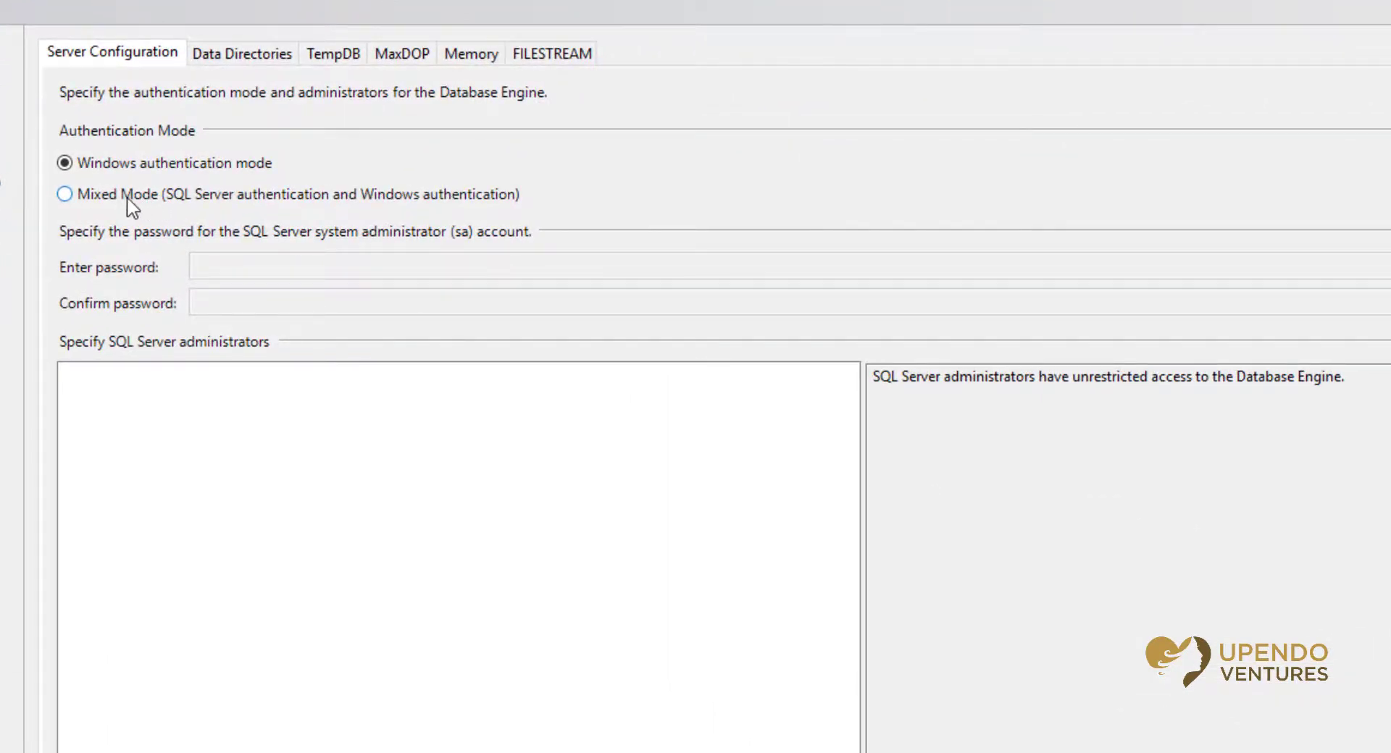
# - Switch to Mixed Mode authentication with an sa account password entered and confirmed, and add the current user as a SQL Server administrator
pyautogui.click(127, 200)
pyautogui.click(243, 266)
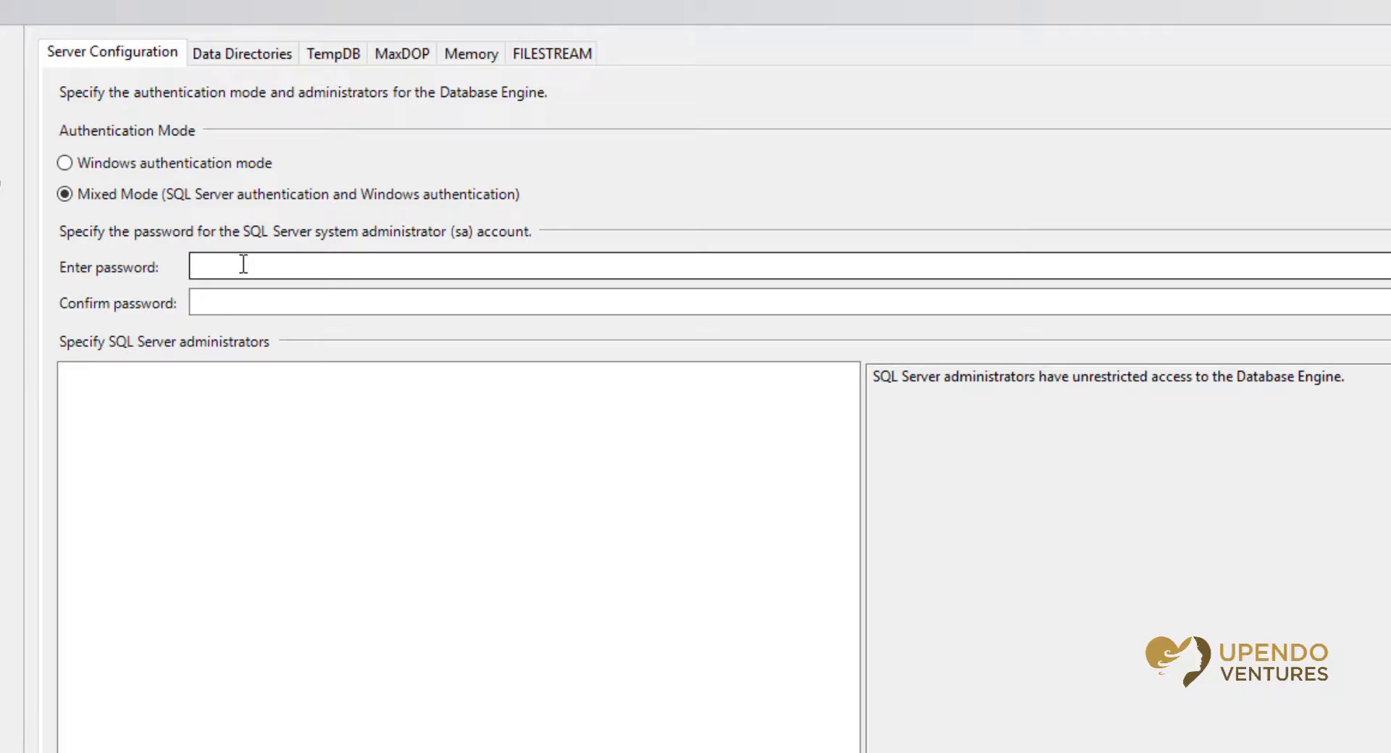
pyautogui.click(243, 265)
pyautogui.write('•••••••')
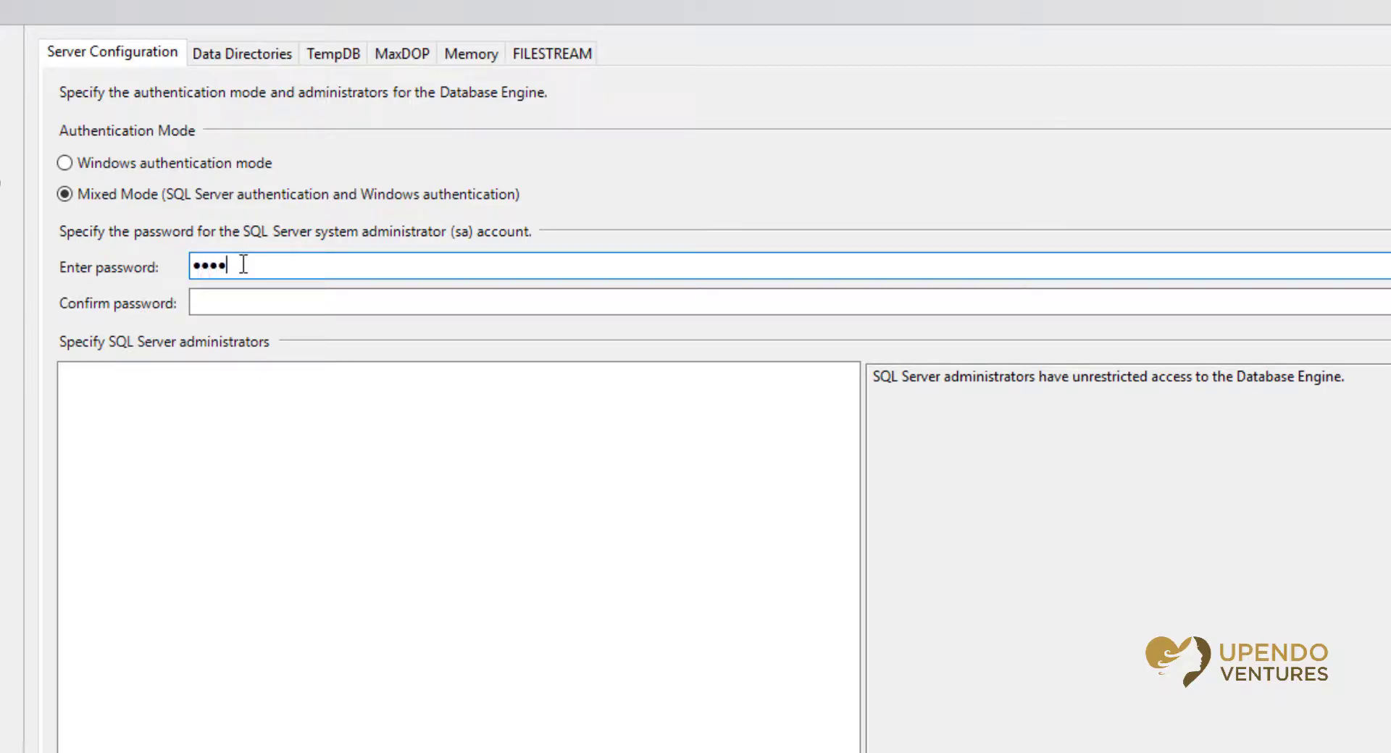
pyautogui.write('•••')
pyautogui.press('Tab')
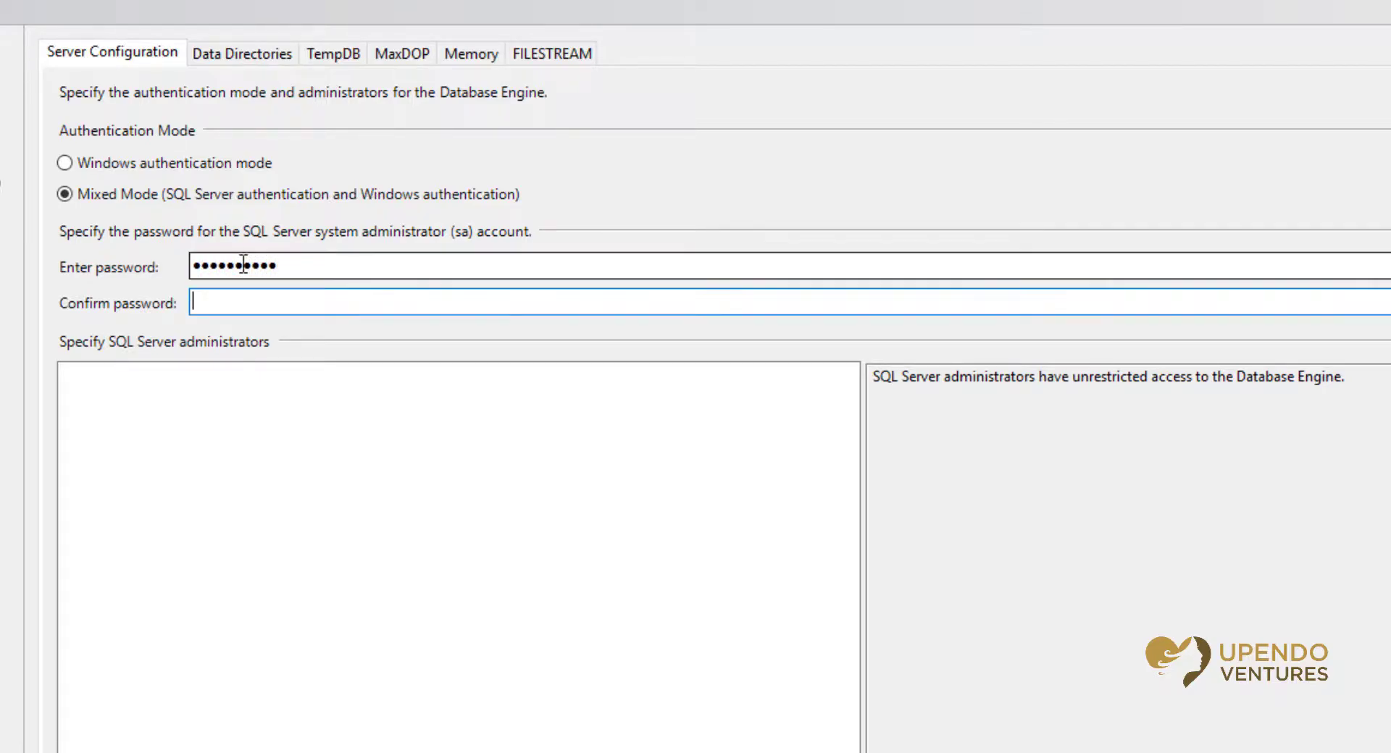
pyautogui.write('•••••••')
pyautogui.hotkey('ctrl', 'a')
pyautogui.write('•••••••••••')
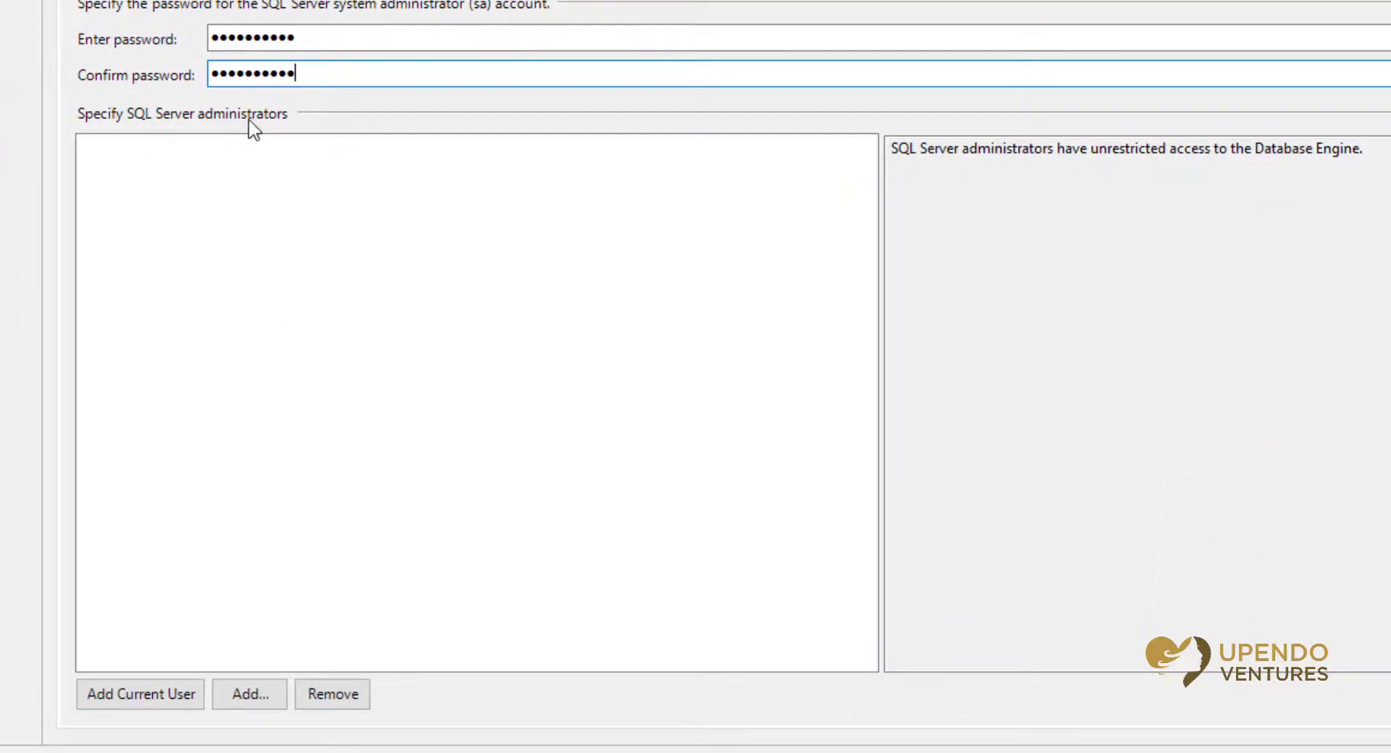
pyautogui.click(133, 697)
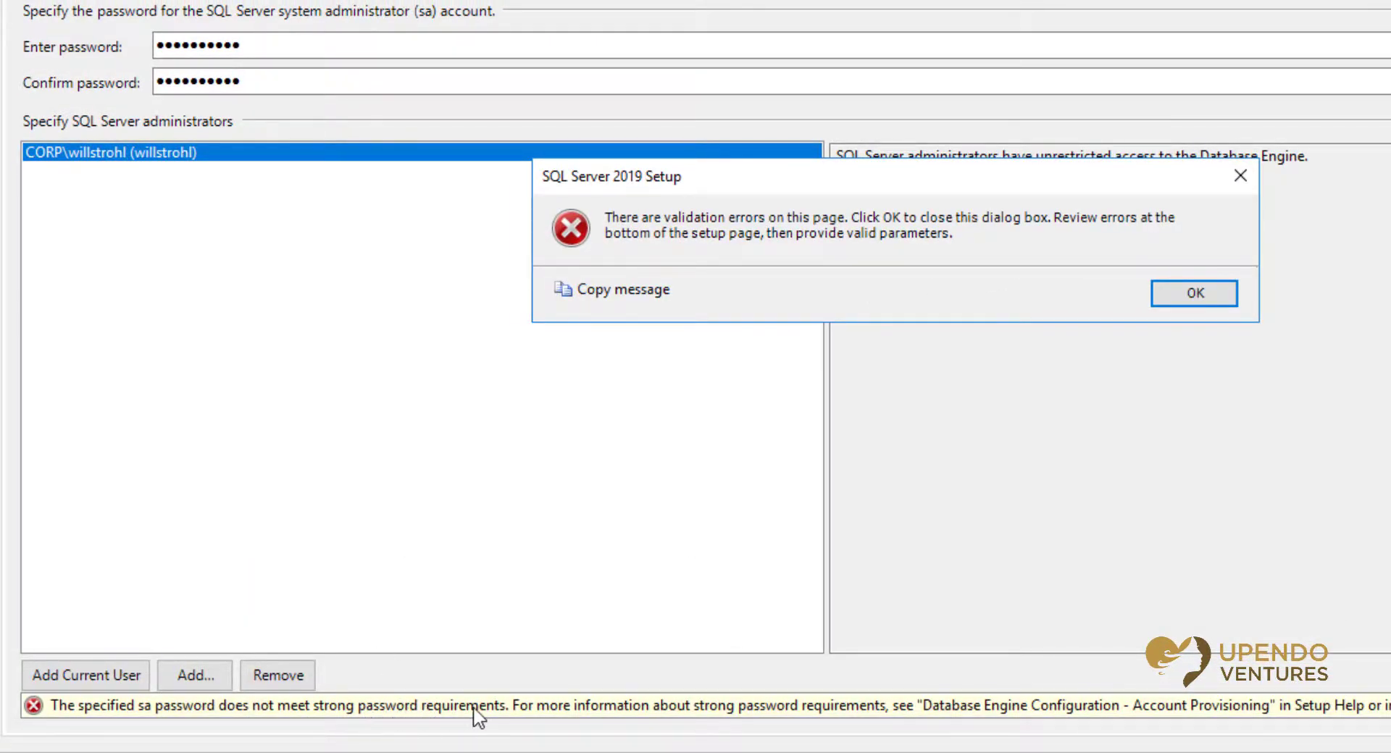
# - Dismiss the validation error, strengthen the sa password in both the password and confirmation fields, and continue to the installation summary
pyautogui.click(1214, 312)
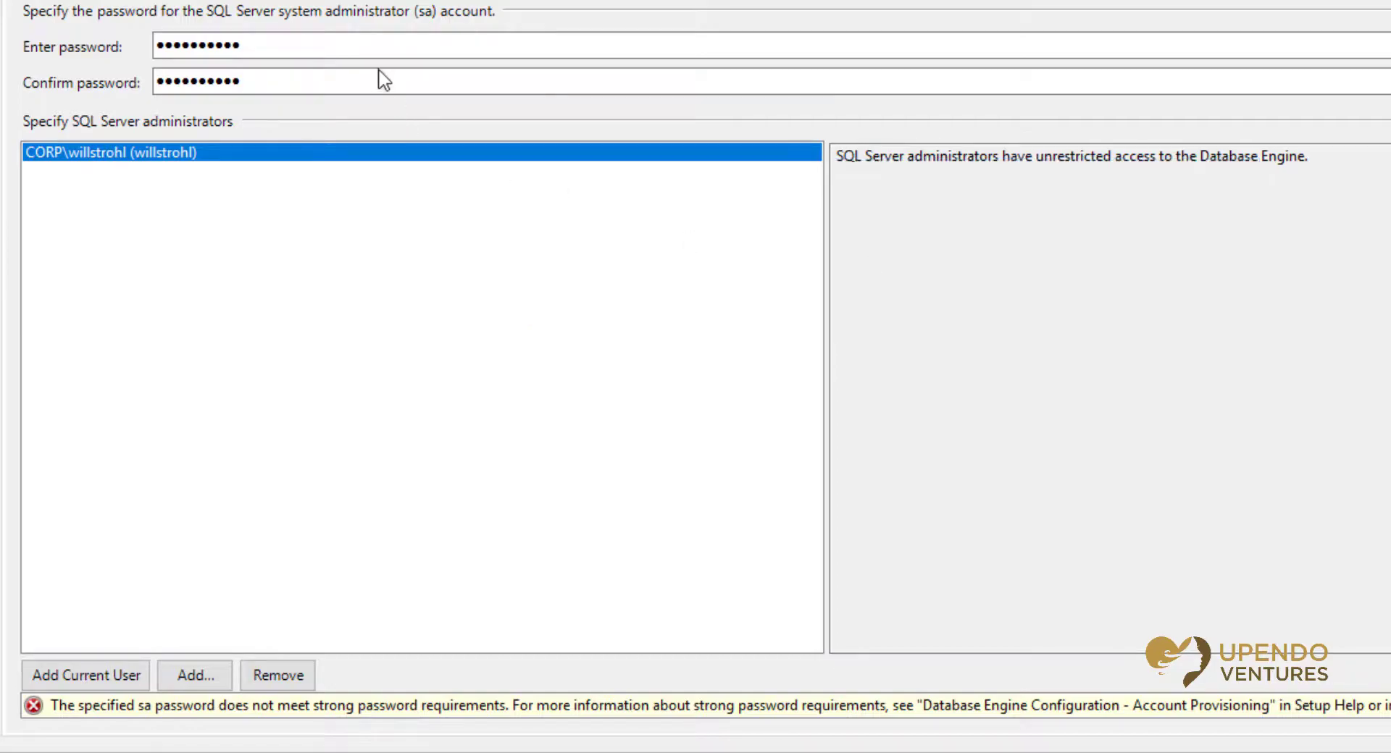
pyautogui.click(338, 41)
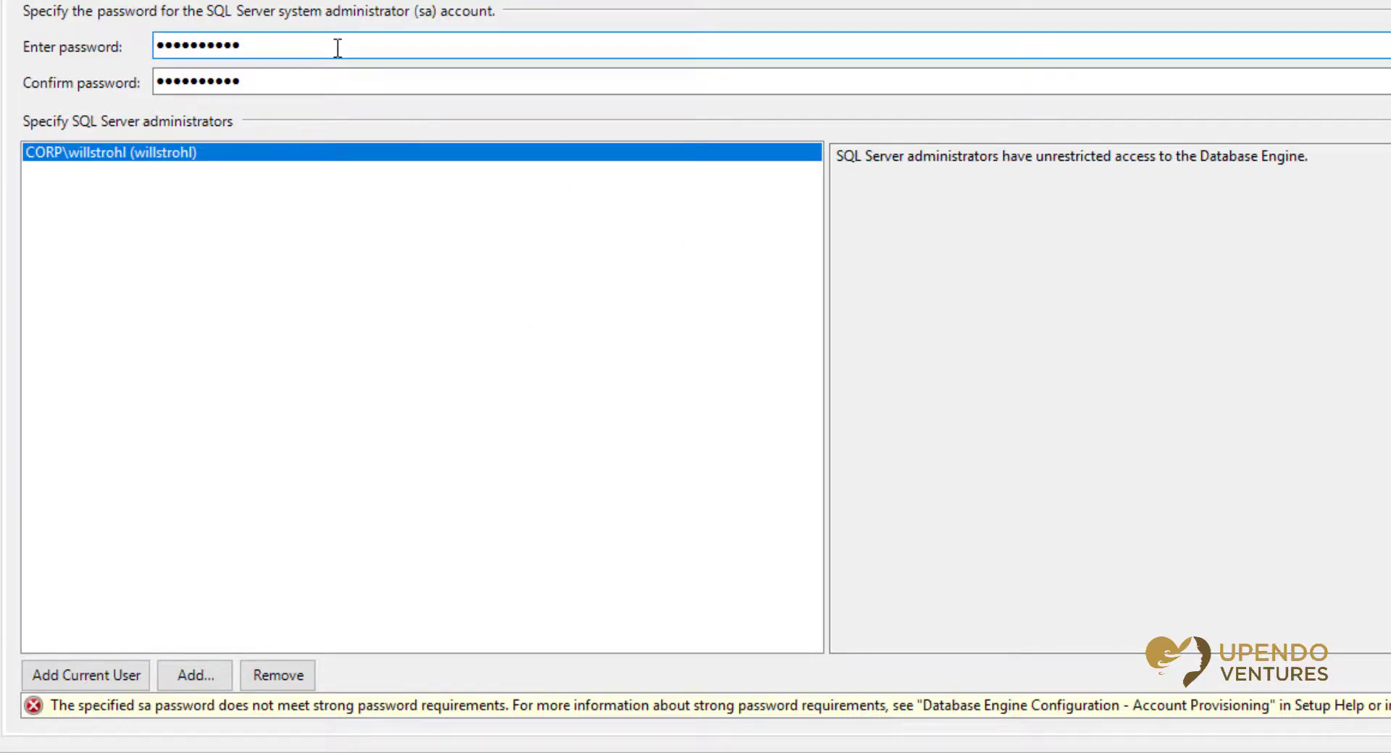
pyautogui.write('!')
pyautogui.click(320, 81)
pyautogui.write('!')
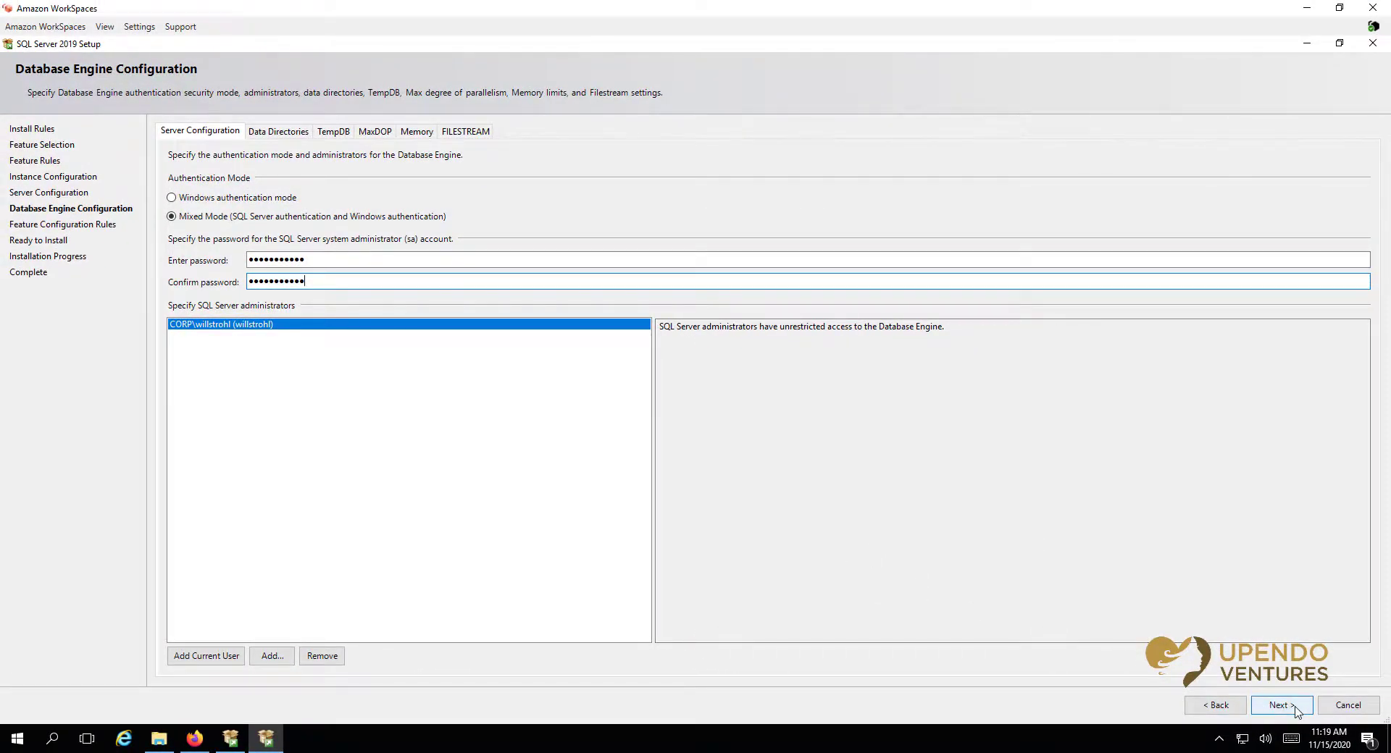
pyautogui.click(1280, 706)
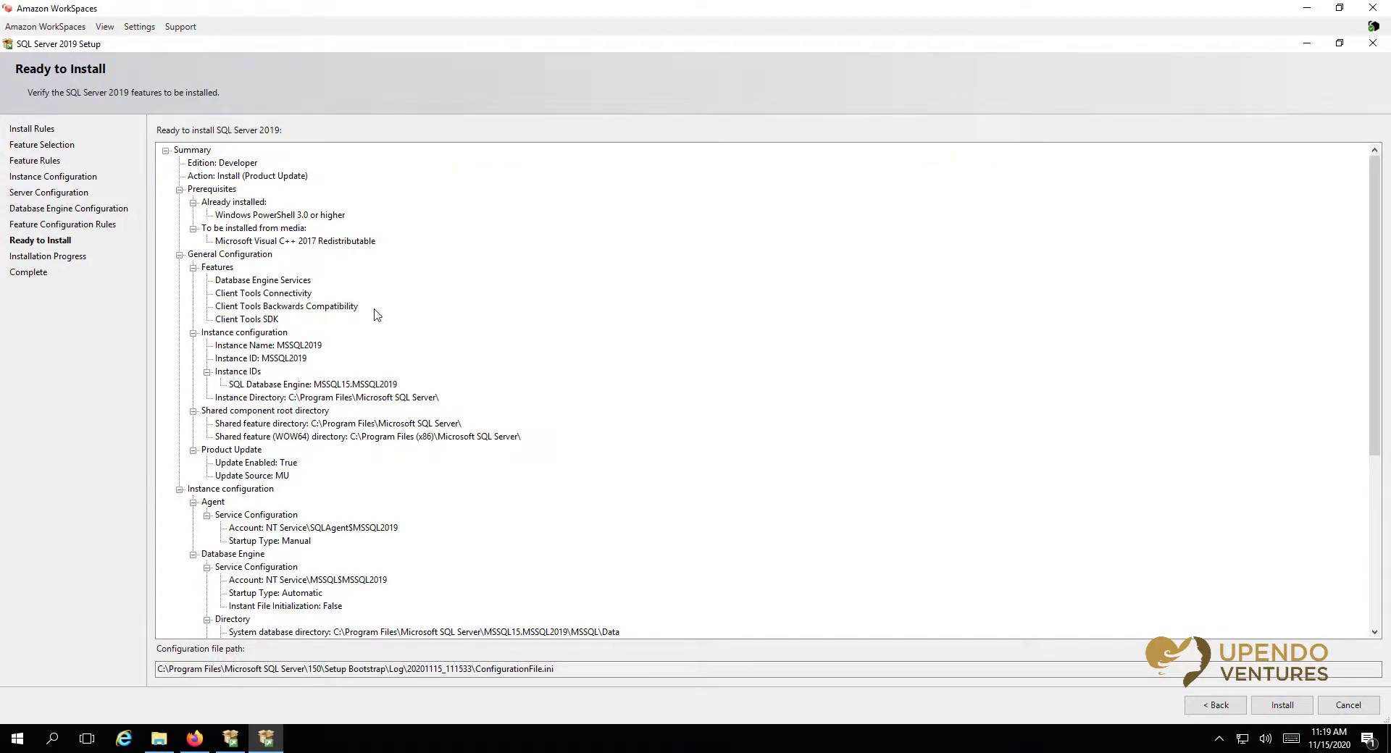
# - Review the setup summary, install SQL Server 2019 and acknowledge the restart notice
pyautogui.scroll(-7, 658, 507)
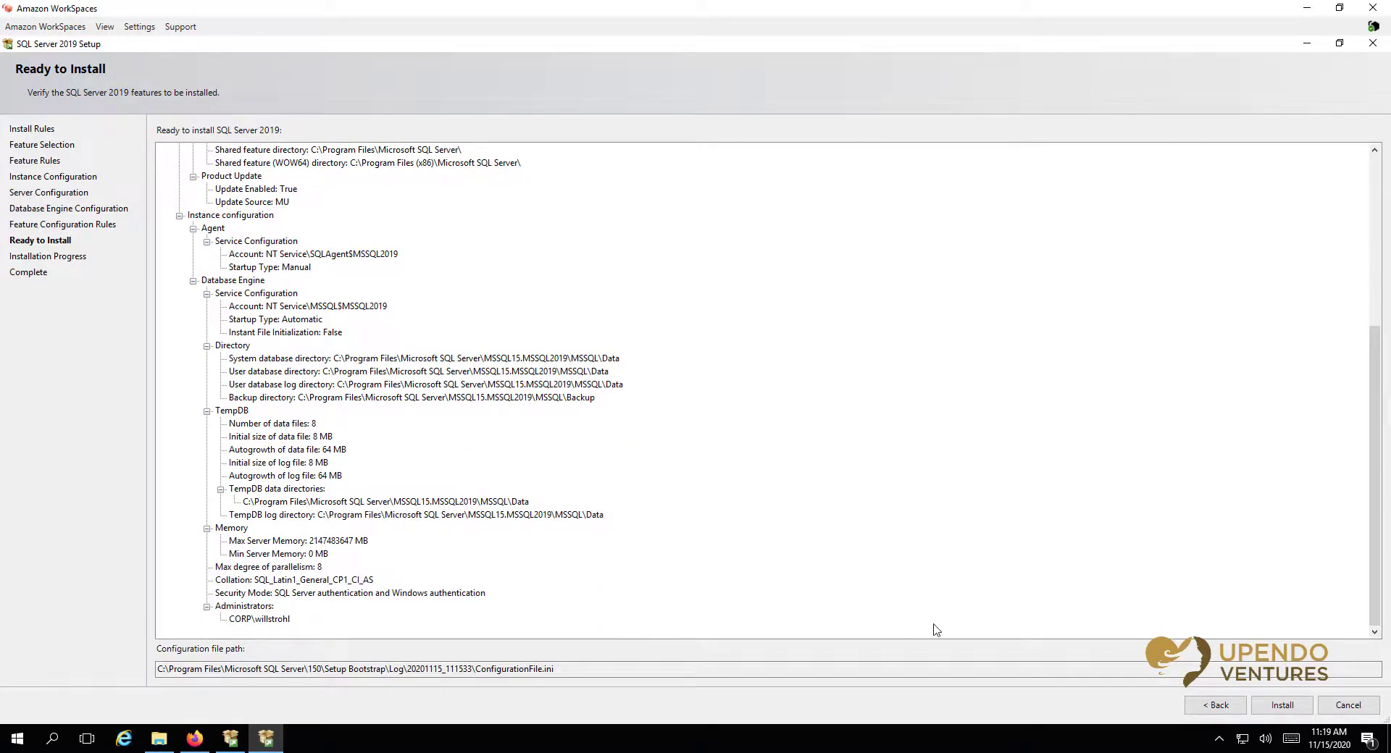
pyautogui.click(1280, 707)
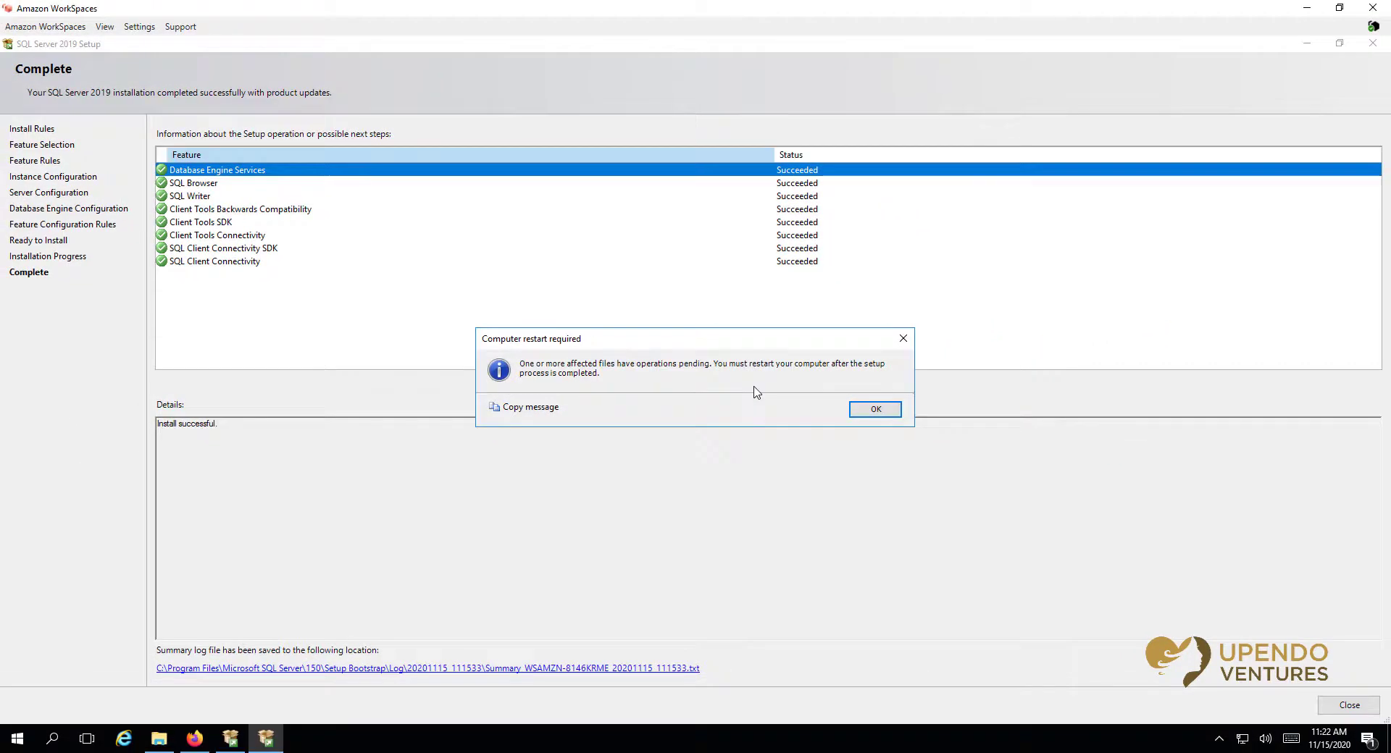
pyautogui.click(876, 408)
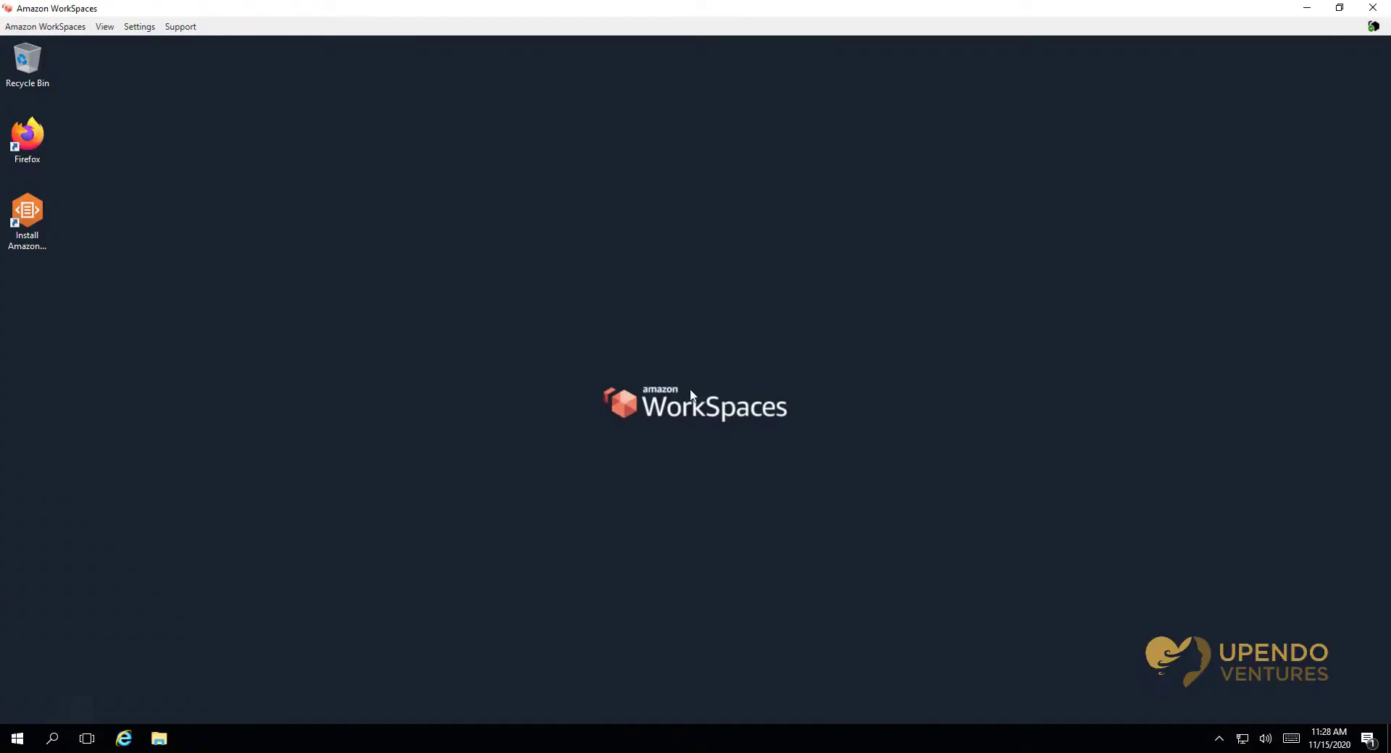
# - Check for Windows updates in the Update & security settings
pyautogui.click(16, 738)
pyautogui.click(16, 672)
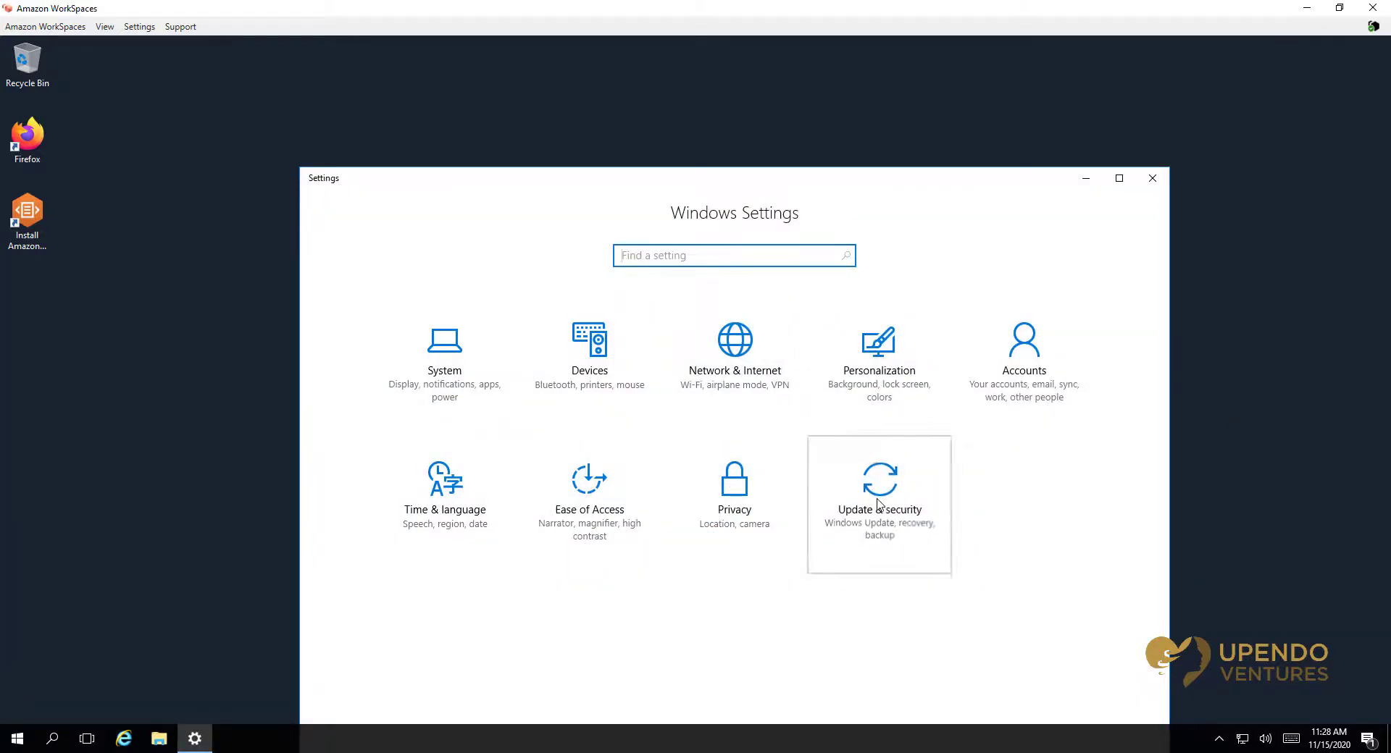
pyautogui.click(879, 504)
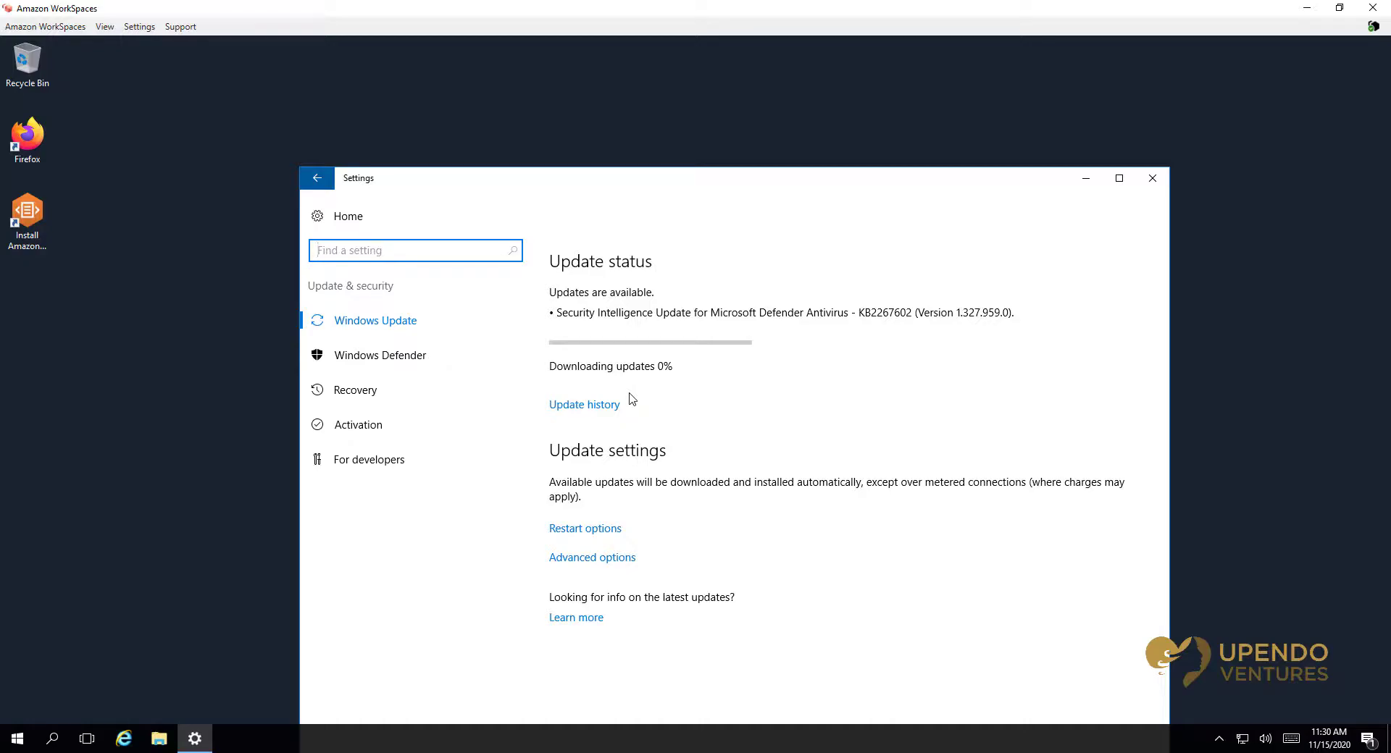
# - Look through the installed applications, including the tools in the Microsoft SQL Server 2019 group
pyautogui.click(18, 739)
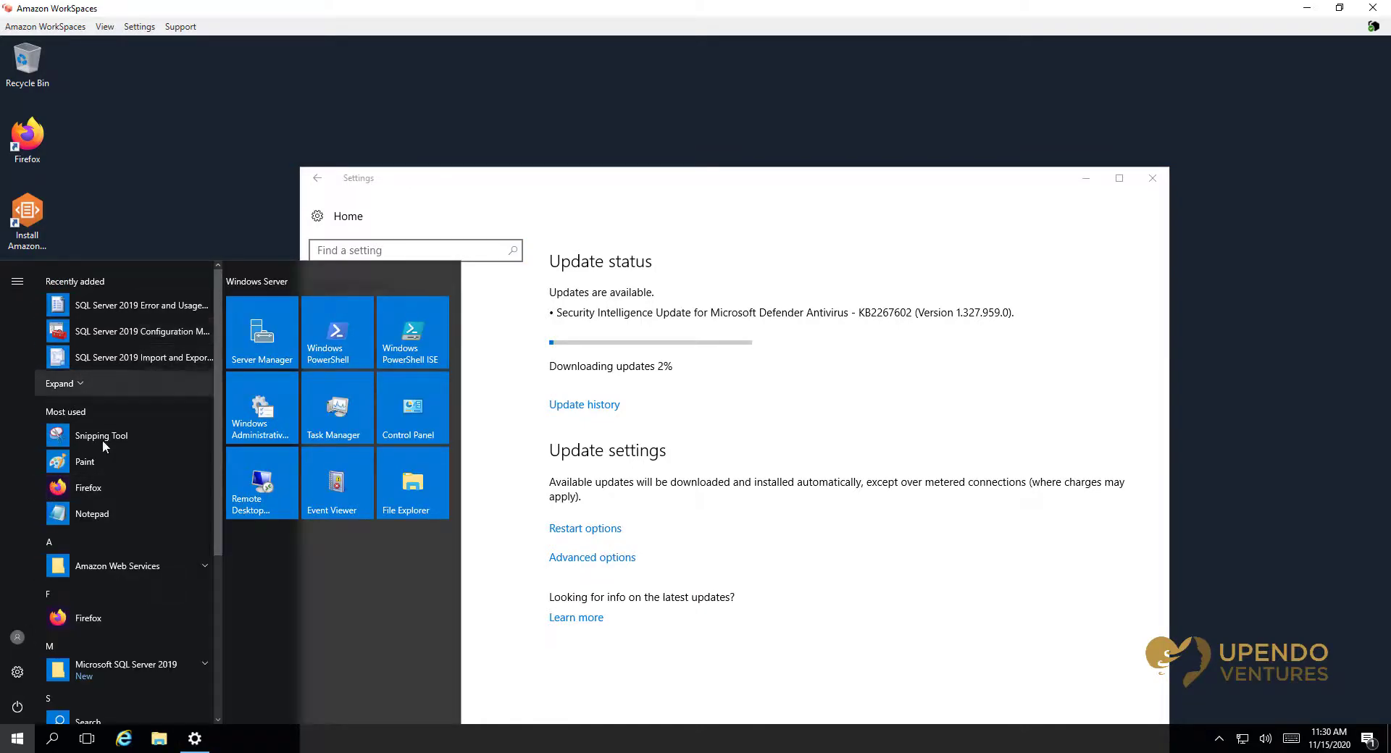
pyautogui.click(119, 668)
pyautogui.scroll(-5, 128, 657)
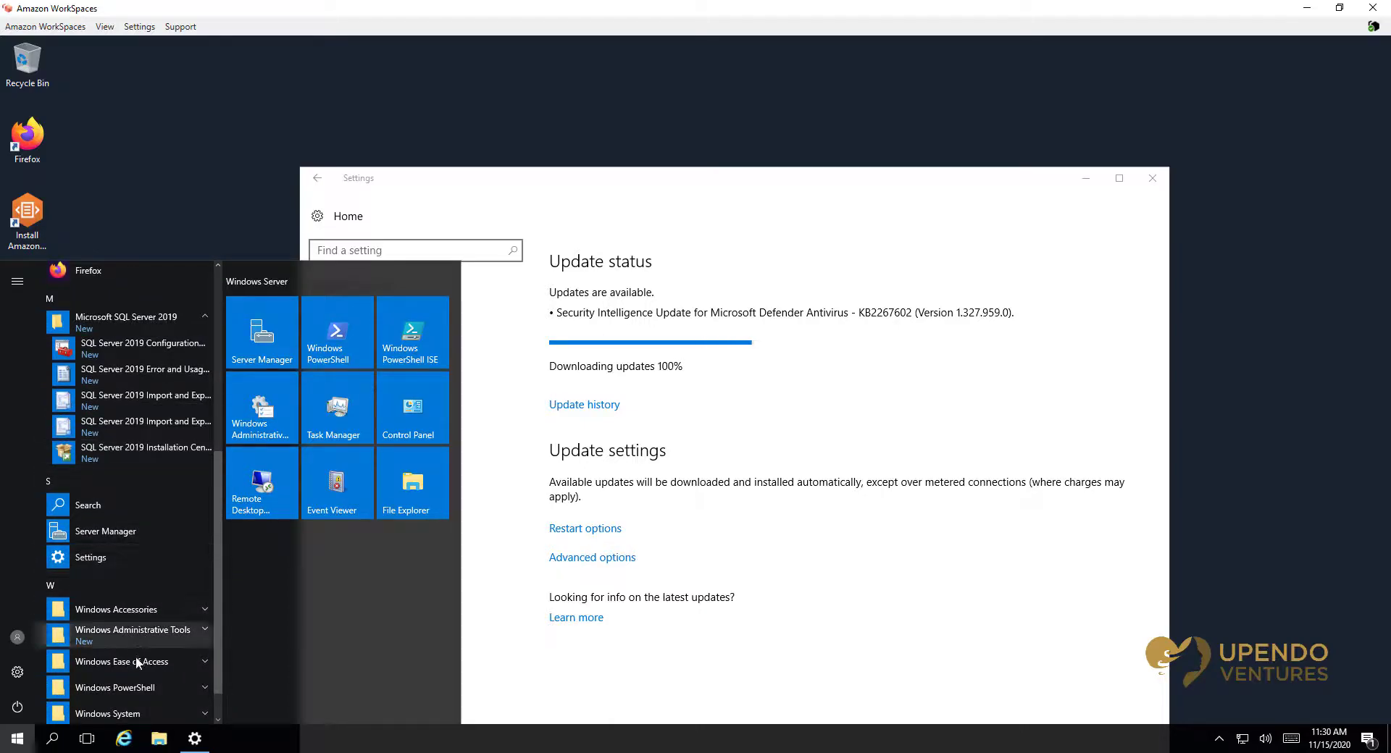
pyautogui.scroll(-1, 136, 656)
pyautogui.scroll(10, 136, 657)
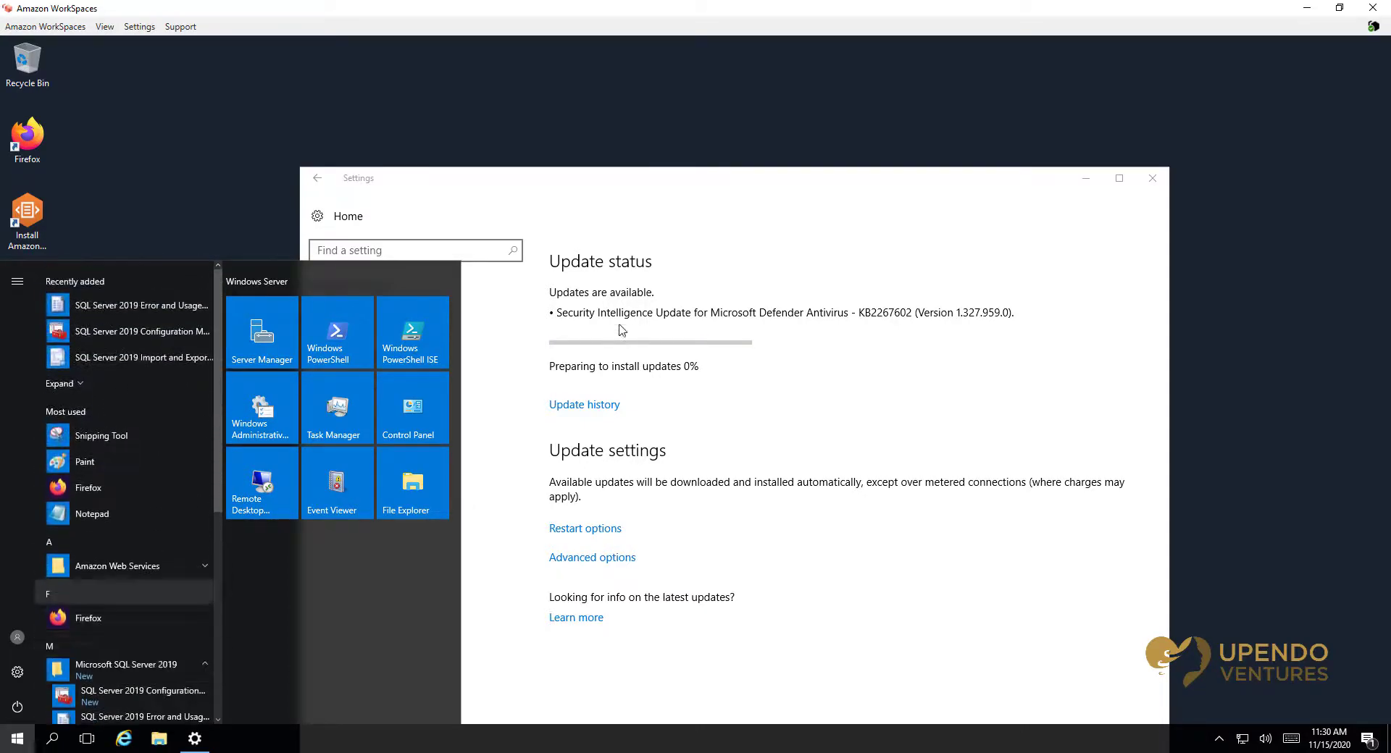
pyautogui.click(694, 330)
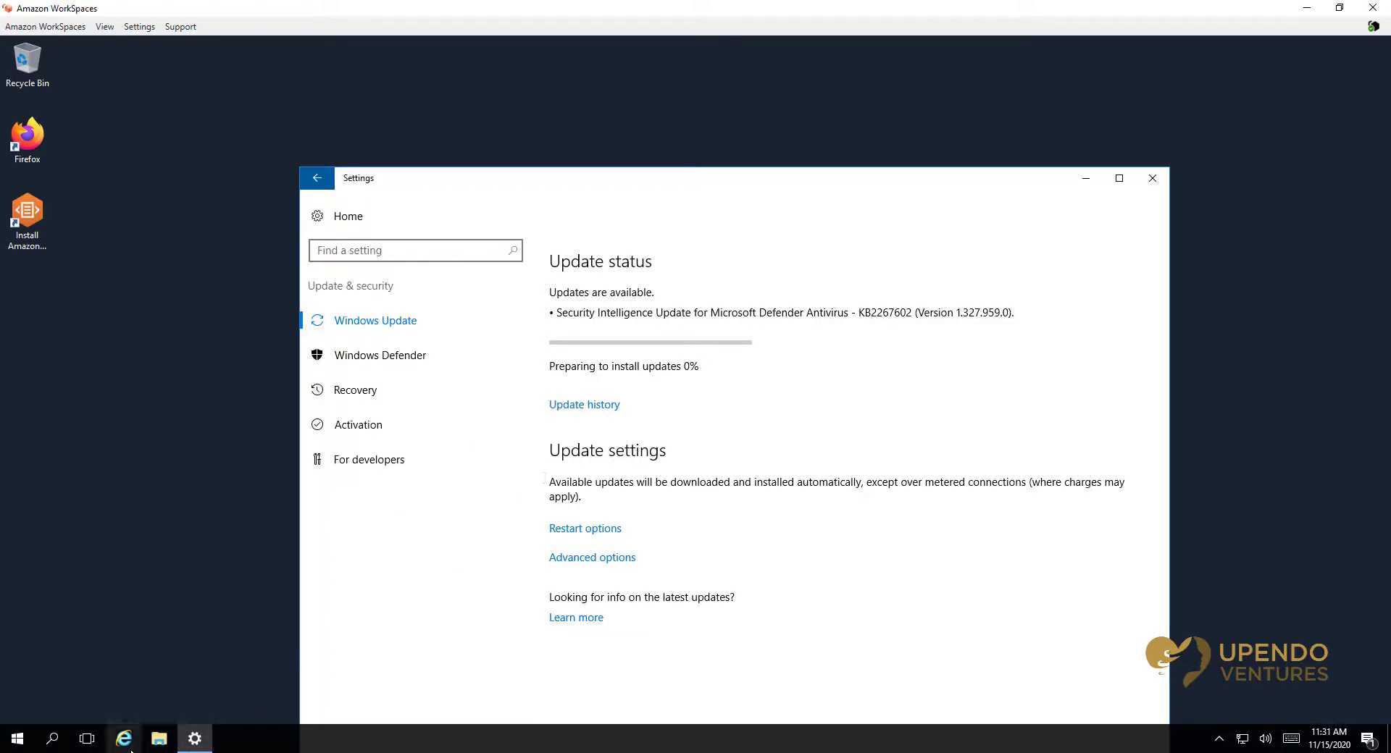
# - Switch to Firefox without making it the default browser, search for "ssms" and open Microsoft's SQL Server Management Studio download page
pyautogui.doubleClick(24, 160)
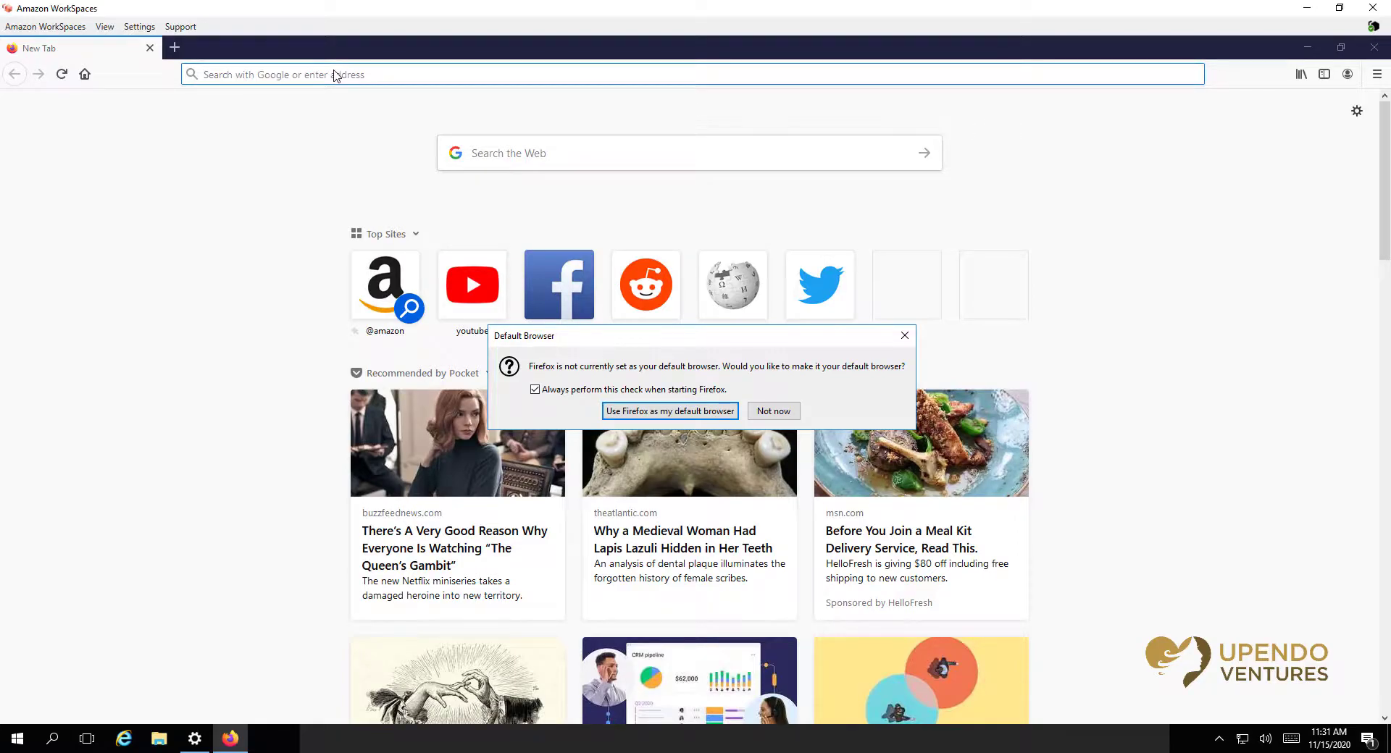
pyautogui.click(774, 411)
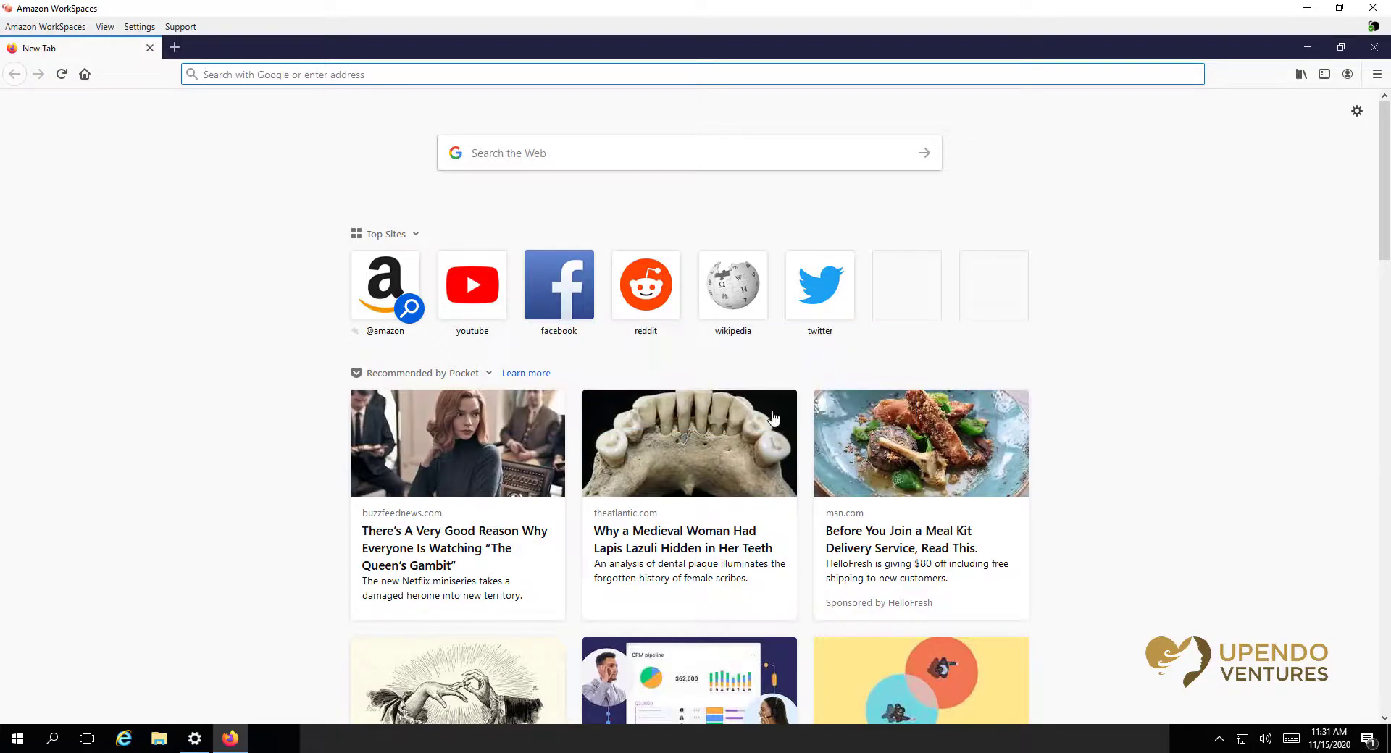
pyautogui.click(259, 76)
pyautogui.write('ssms')
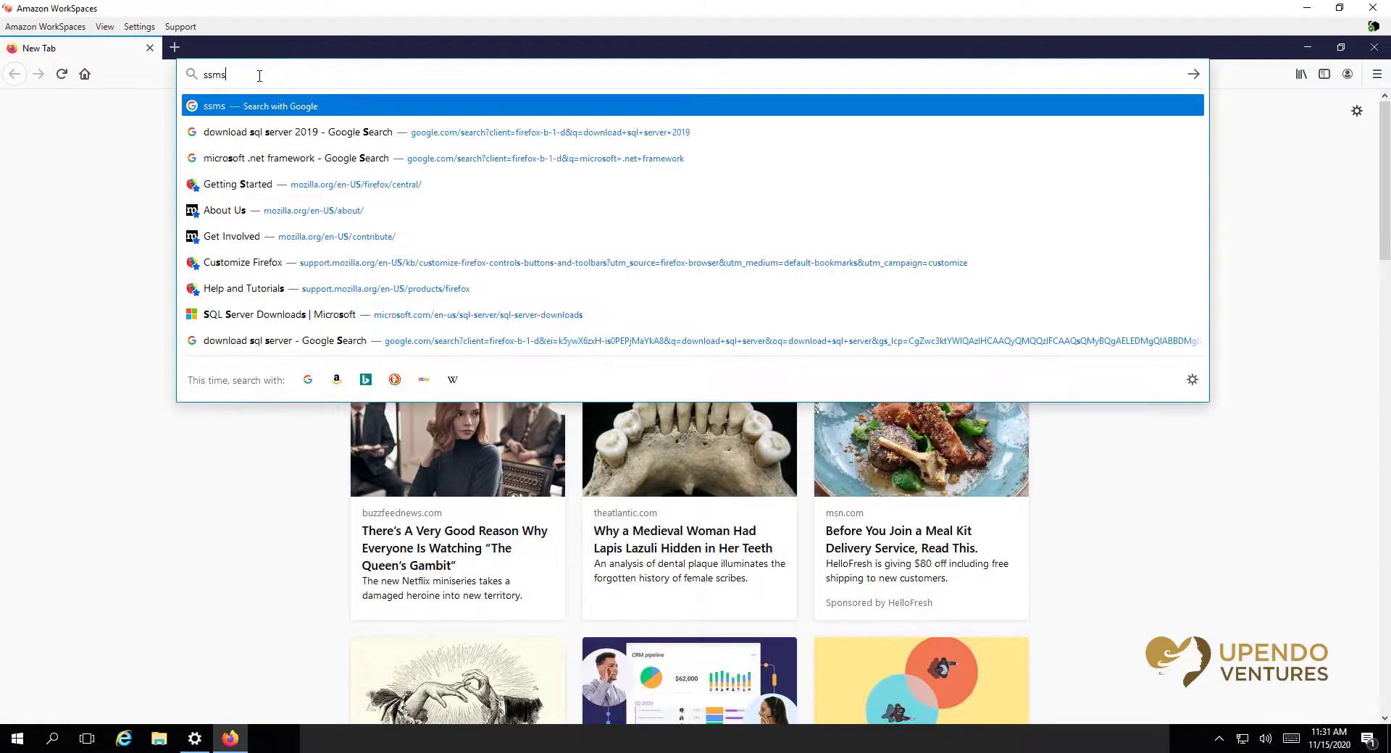
pyautogui.press('Return')
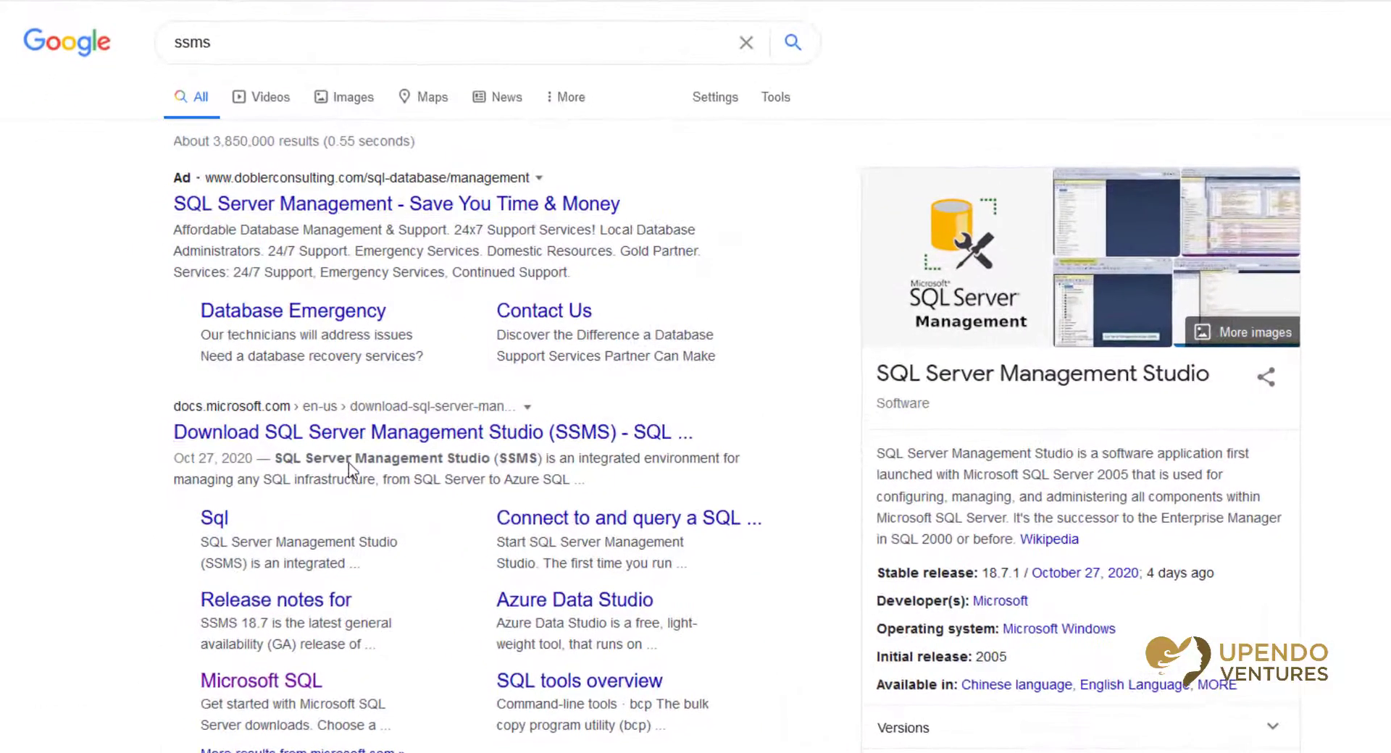
pyautogui.click(347, 438)
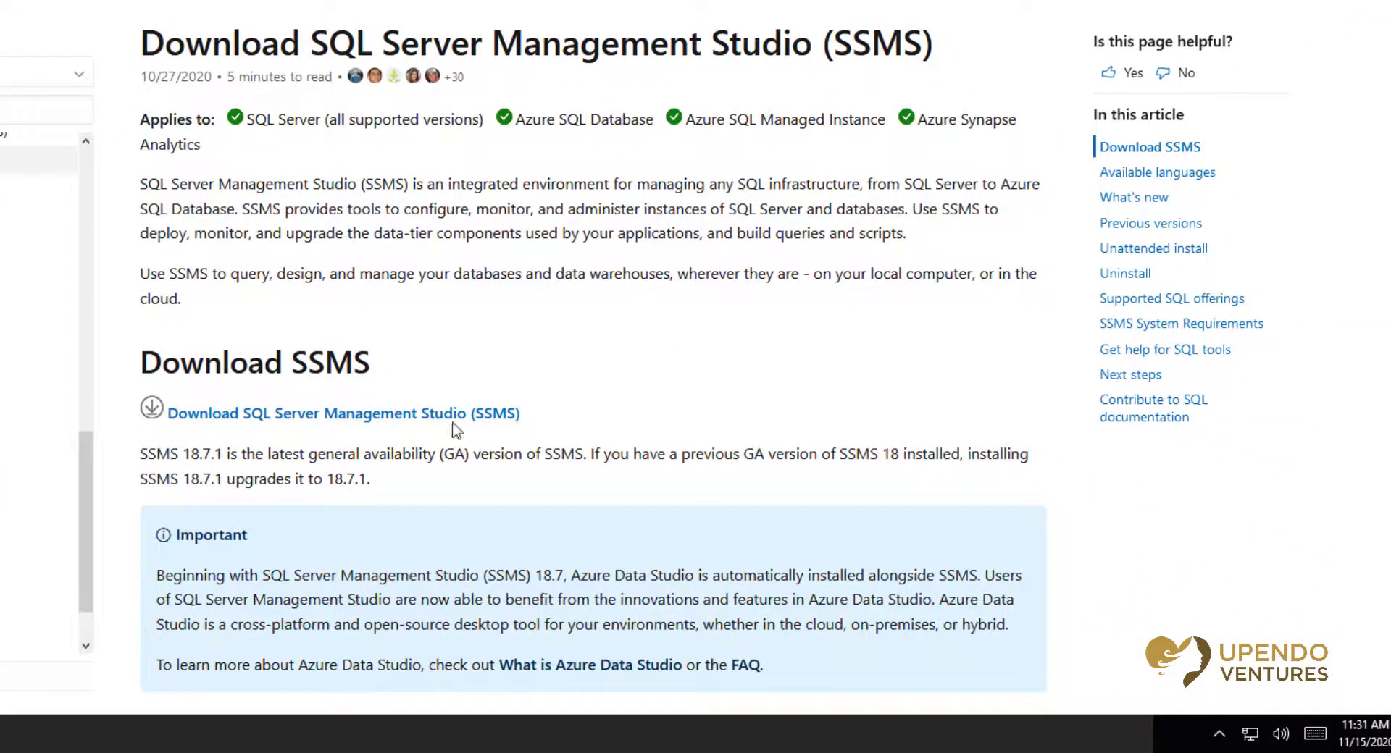
# - Download the SQL Server Management Studio installer and save SSMS-Setup-ENU.exe
pyautogui.scroll(-5, 552, 300)
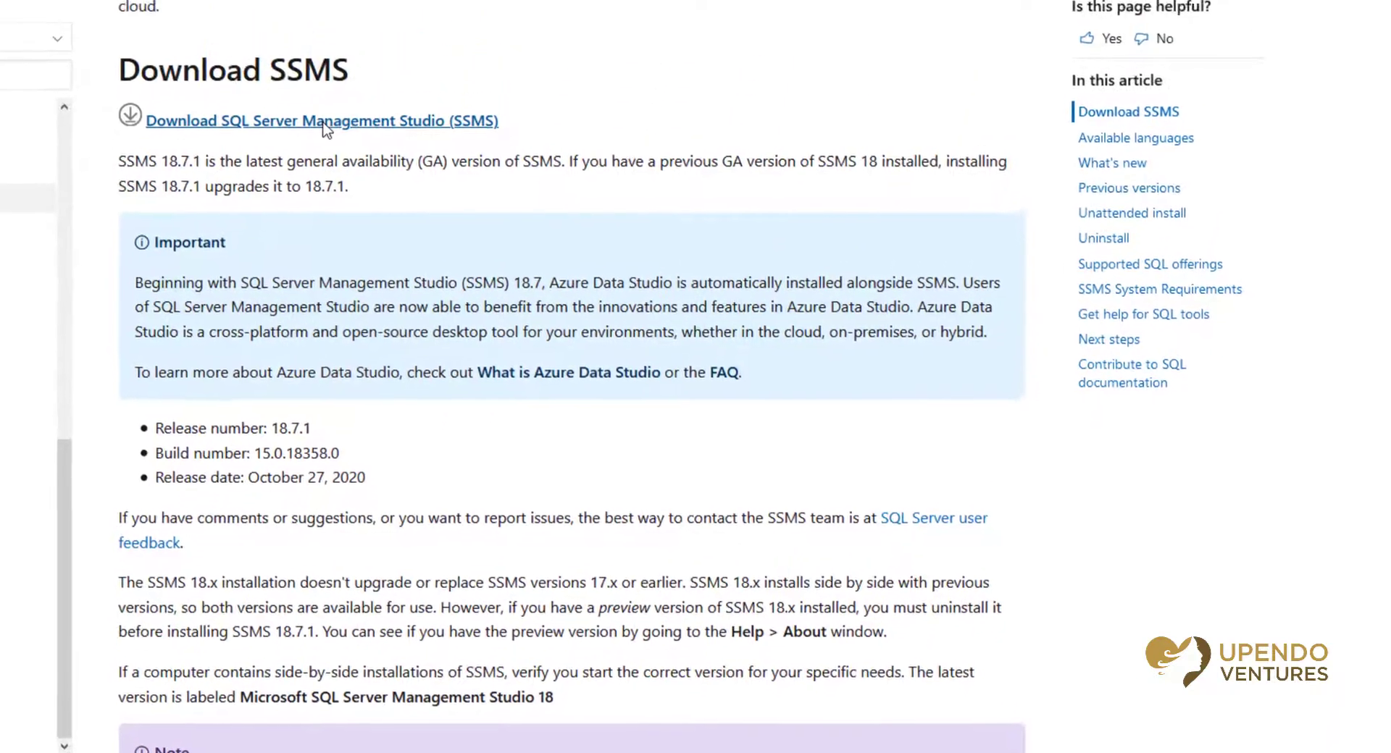
pyautogui.click(323, 124)
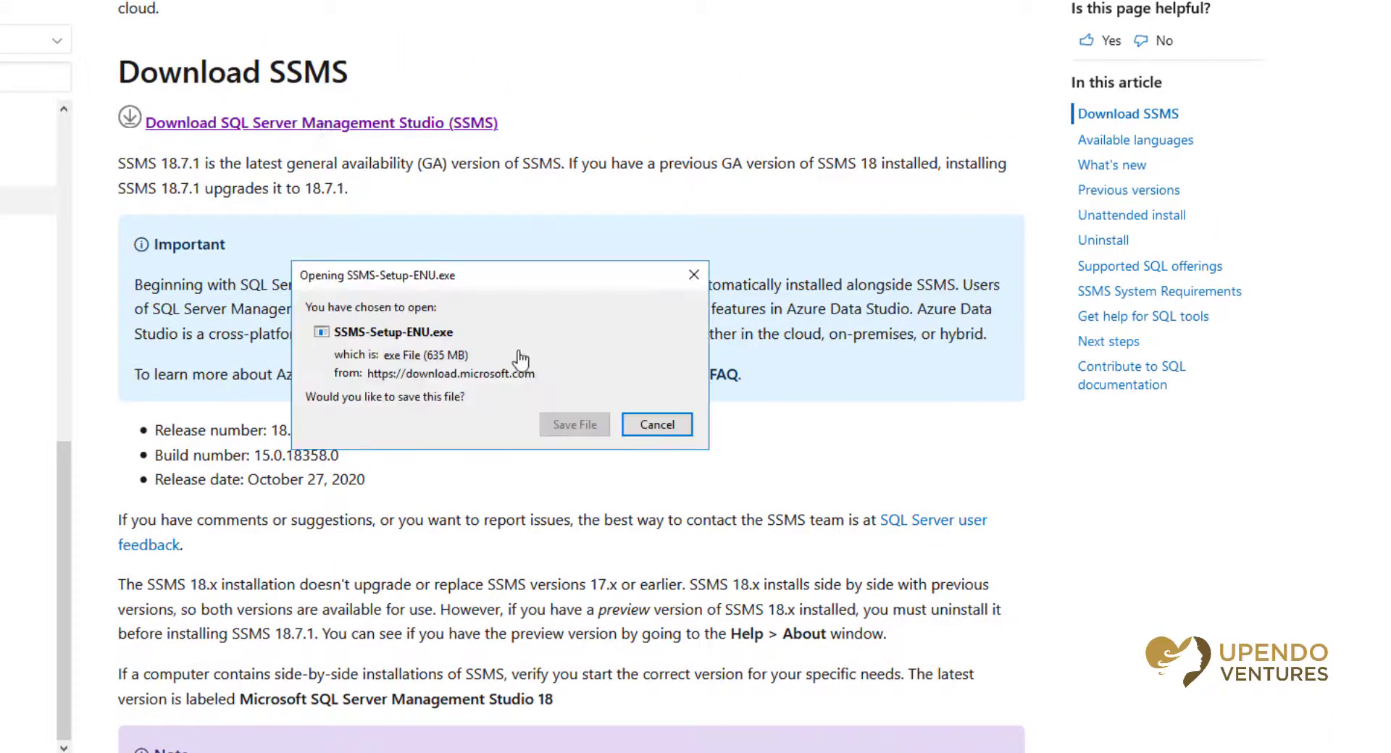
pyautogui.click(572, 425)
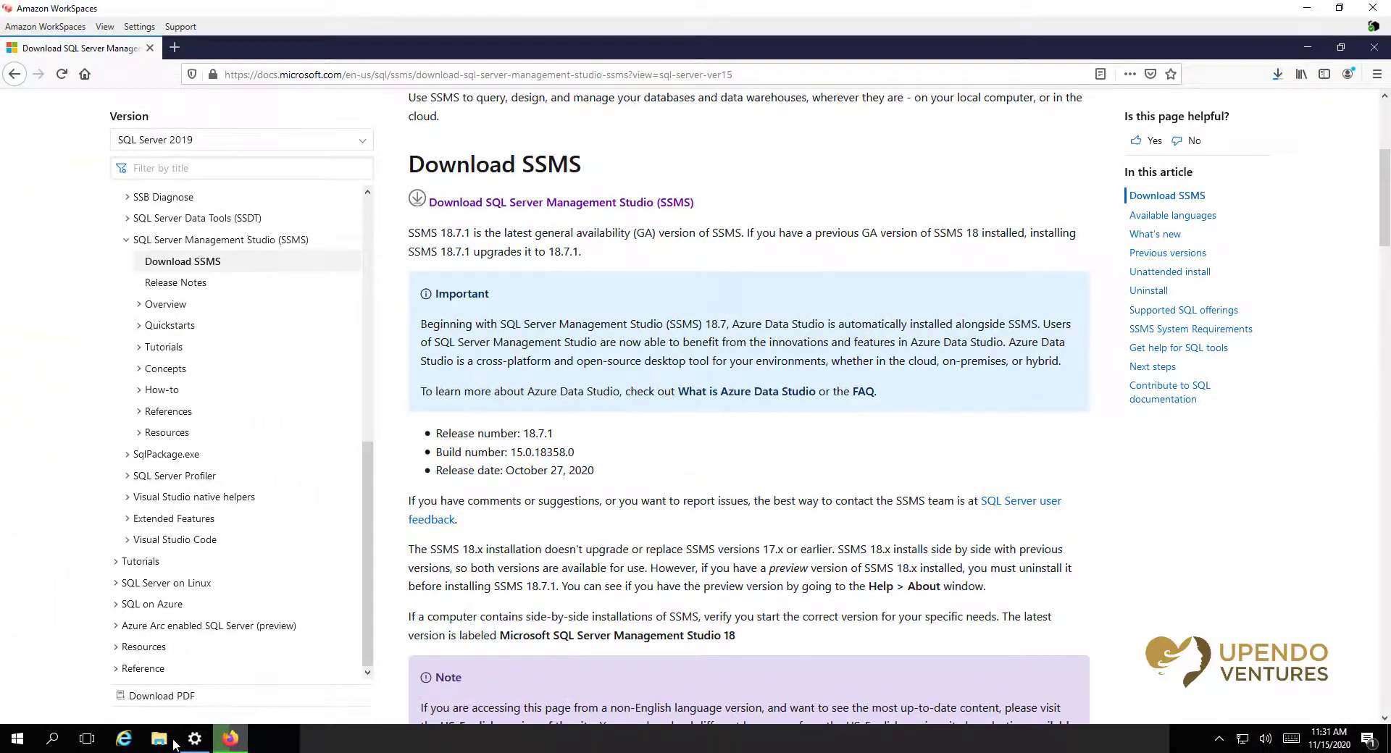
# - Switch to File Explorer and unblock the SSMS-Setup-ENU installer in the Downloads folder through its file properties
pyautogui.click(159, 738)
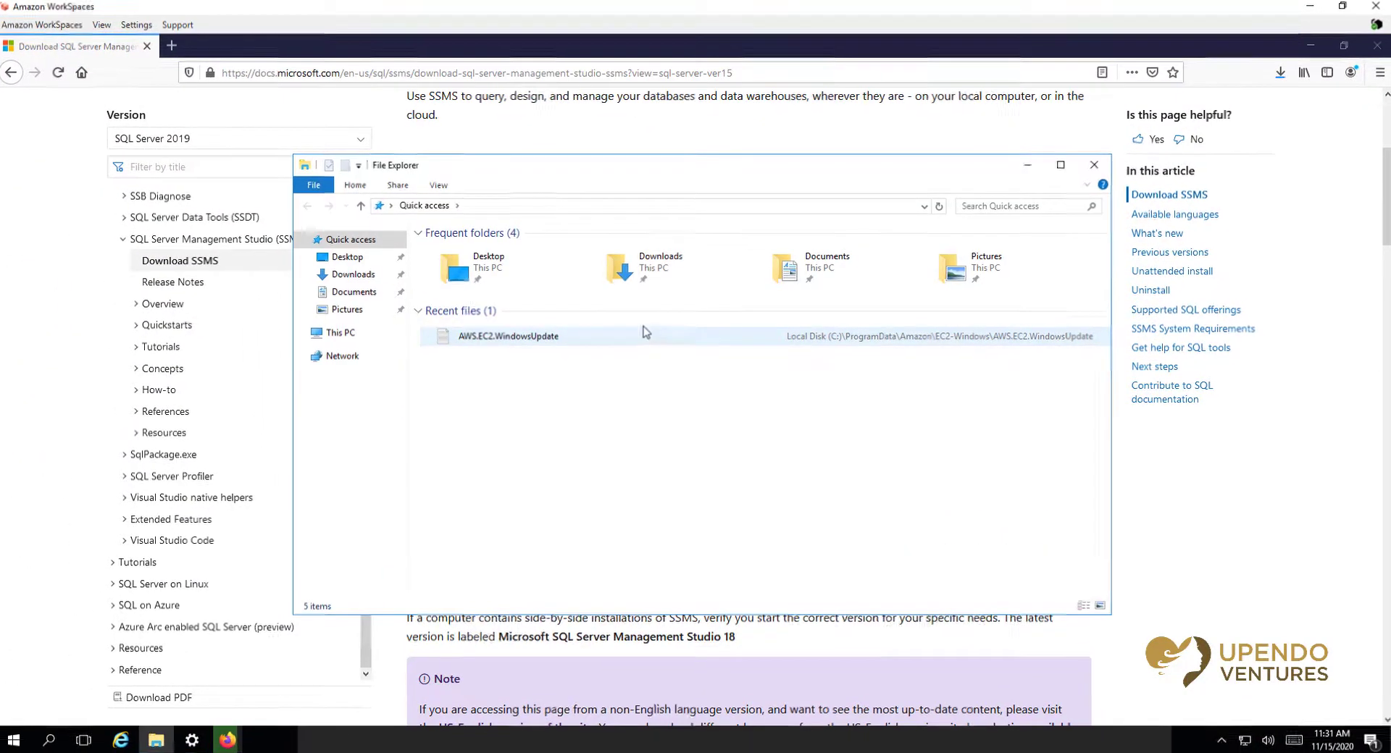
pyautogui.click(354, 275)
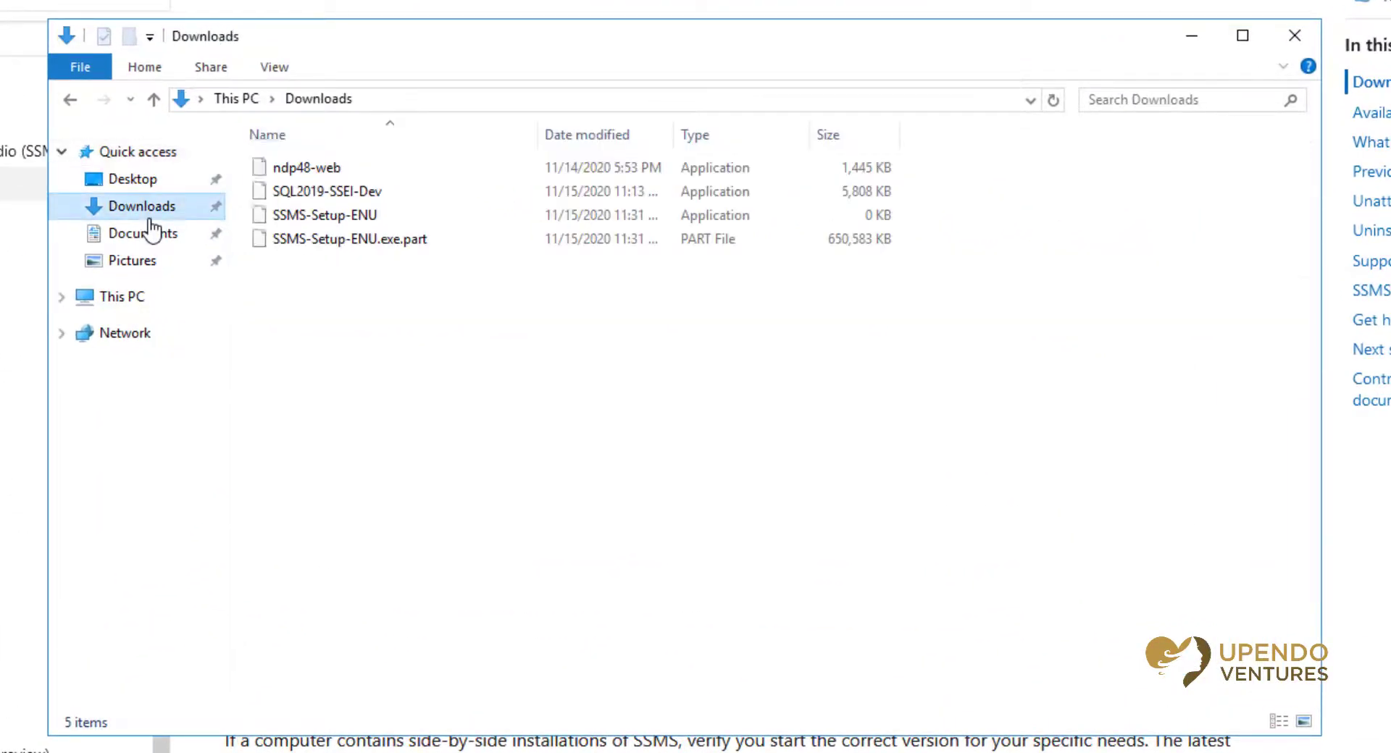
pyautogui.rightClick(339, 225)
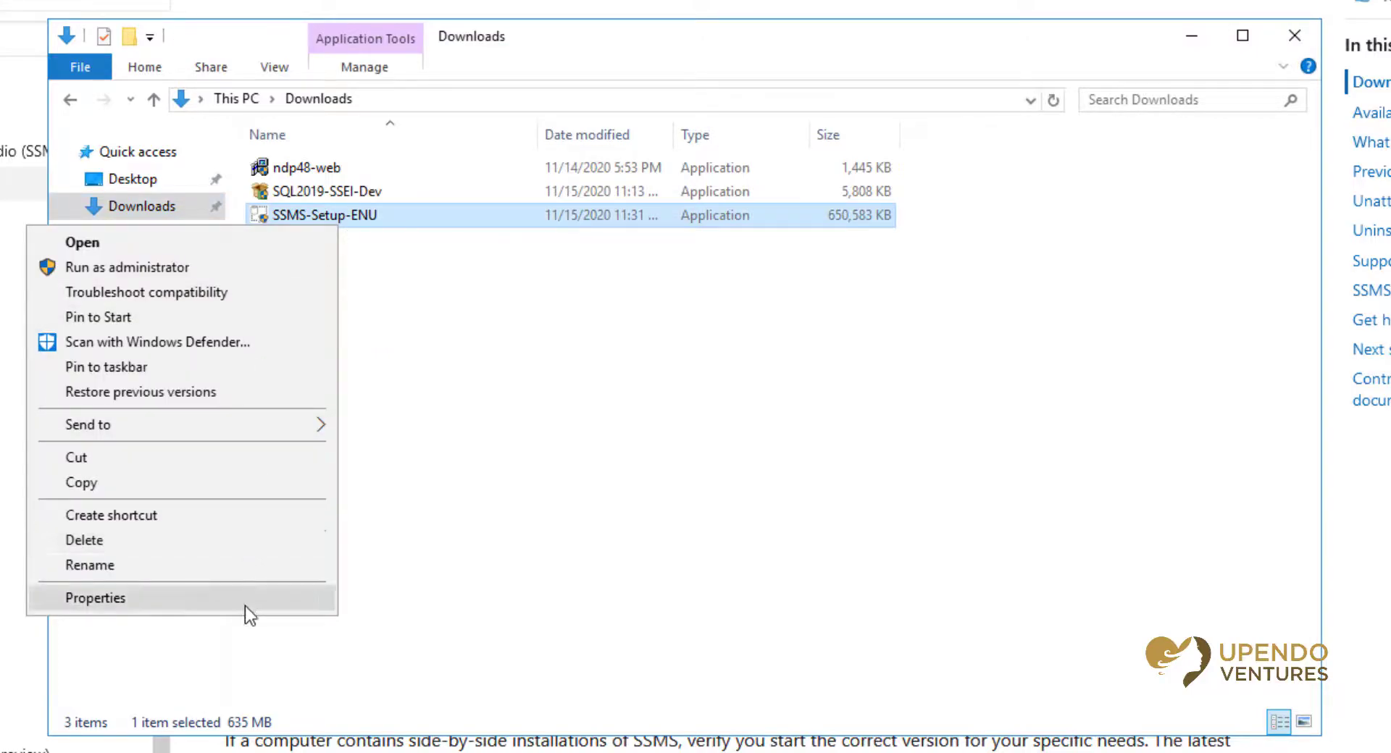
pyautogui.click(245, 602)
pyautogui.click(655, 713)
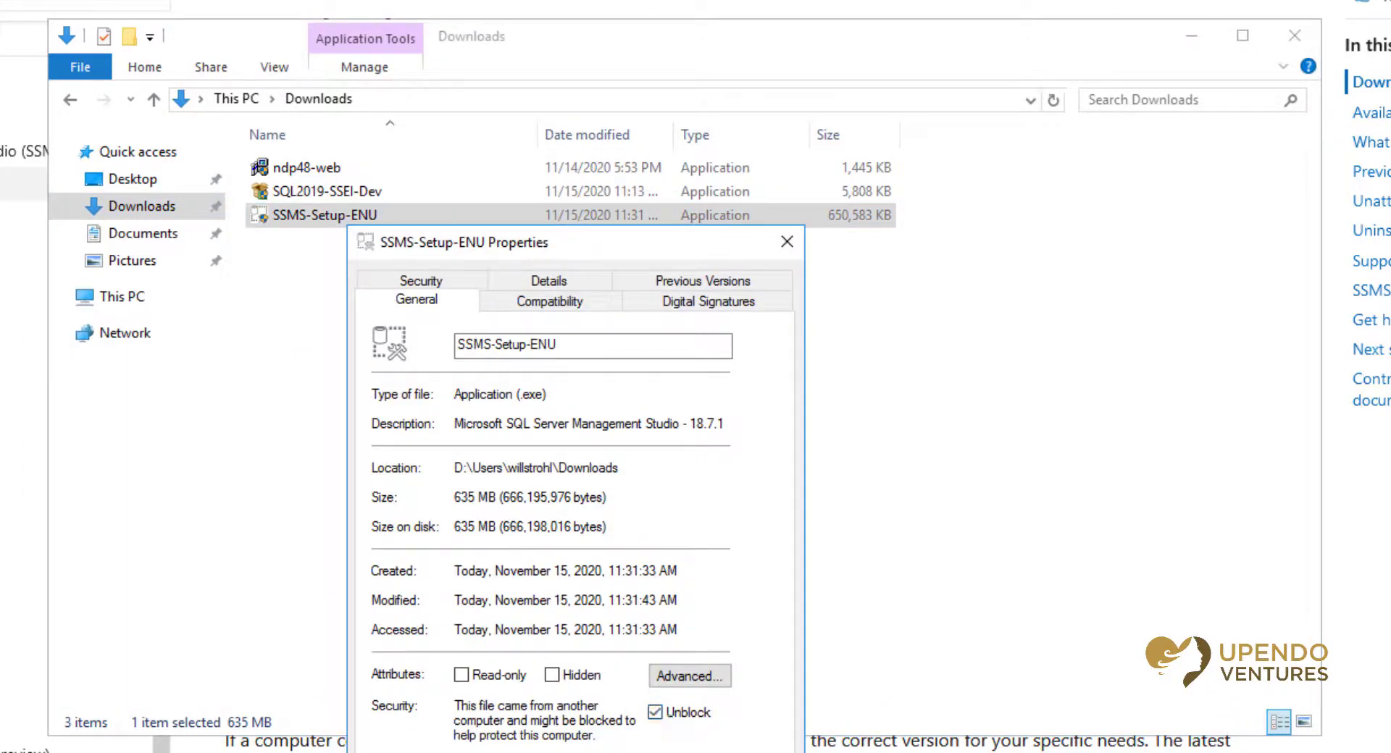
pyautogui.press('Return')
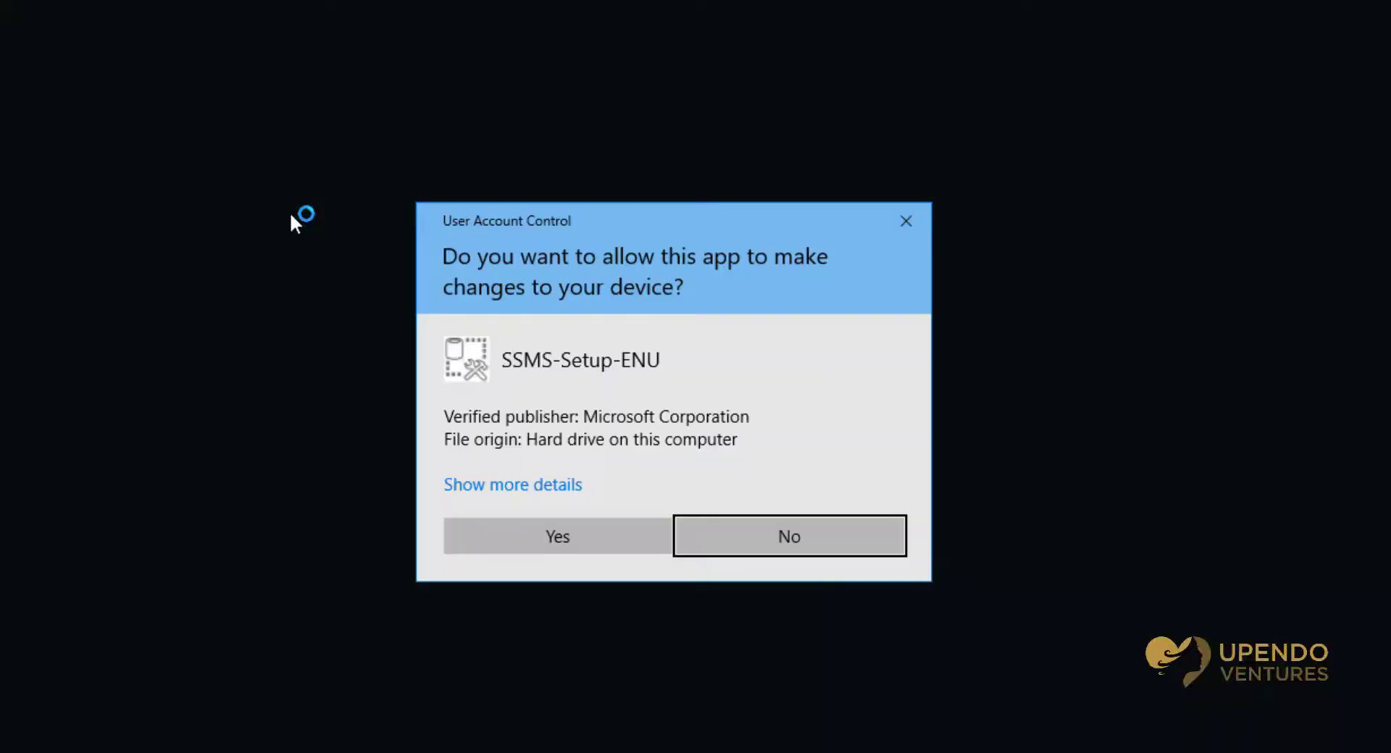
# - Allow SSMS-Setup-ENU to make changes and start installing SQL Server Management Studio 18.7.1 in the default location
pyautogui.click(577, 536)
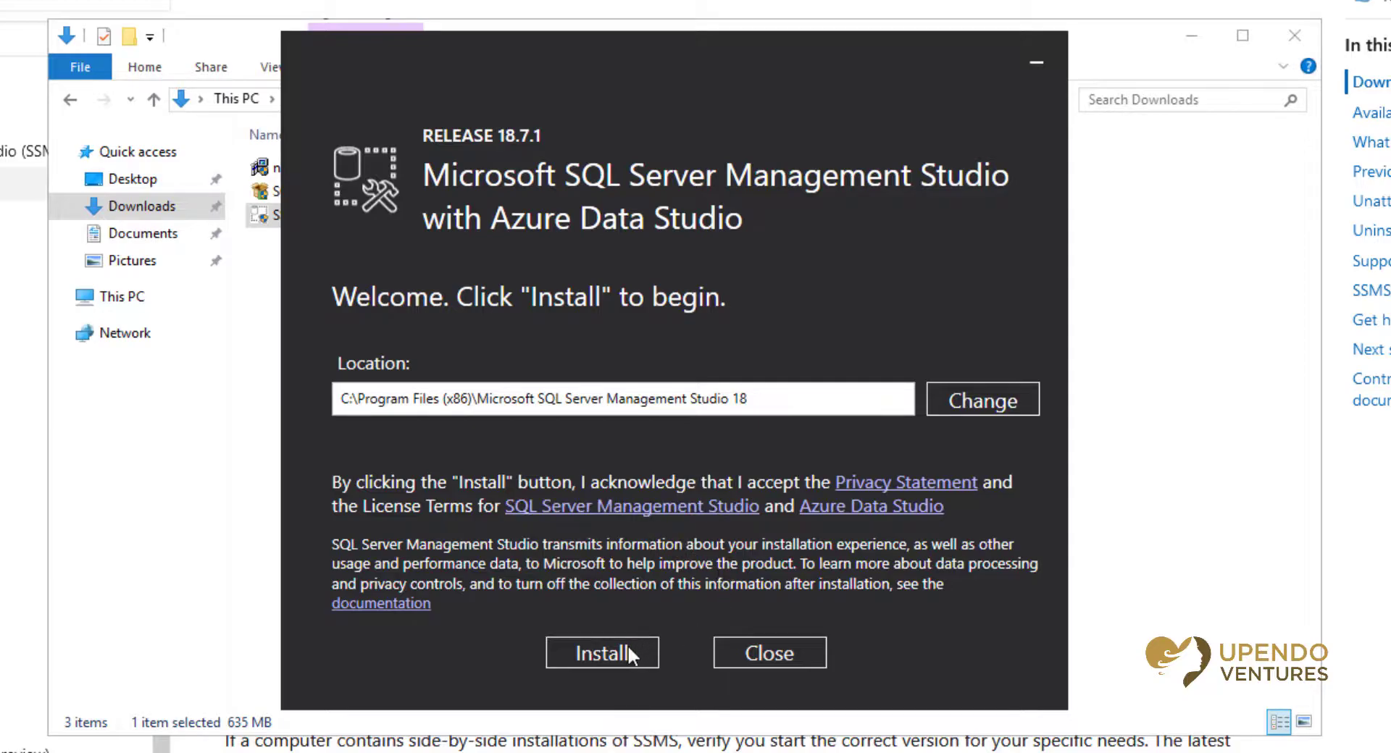
pyautogui.click(628, 650)
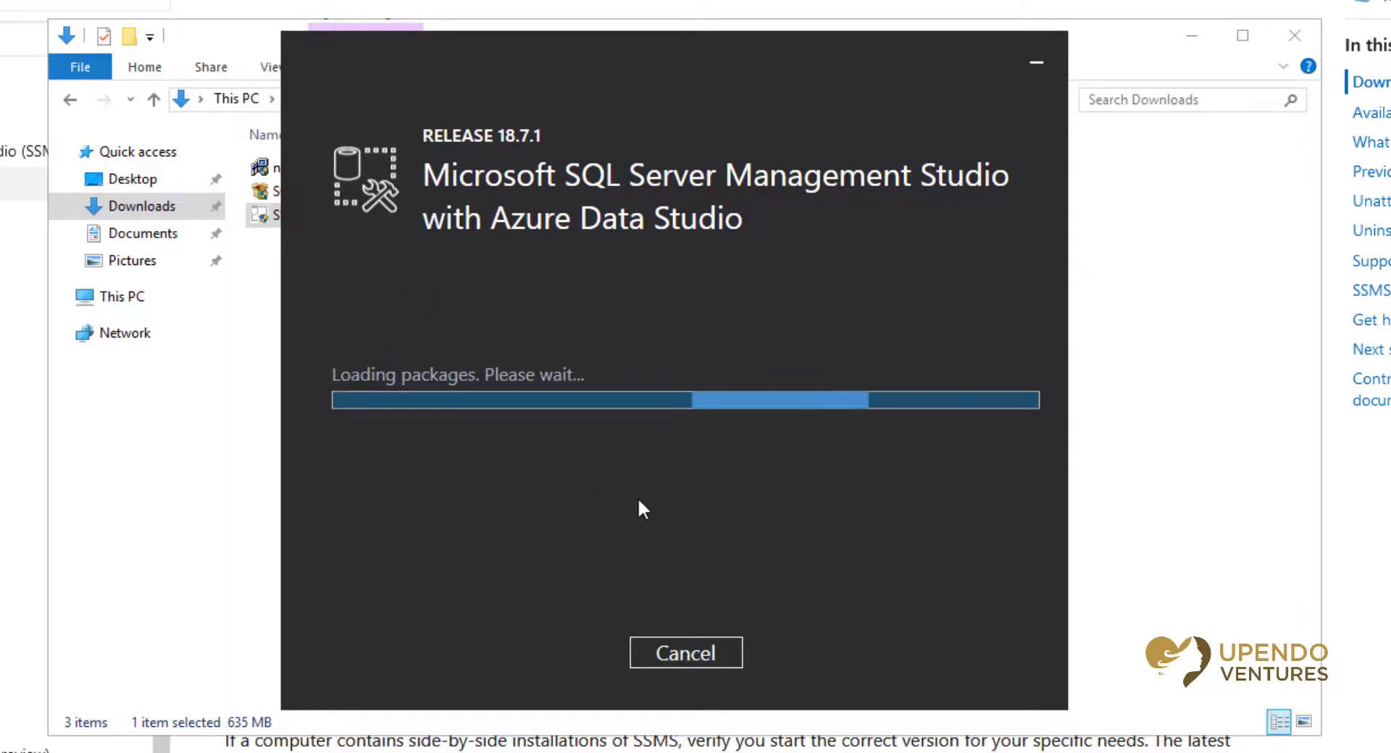